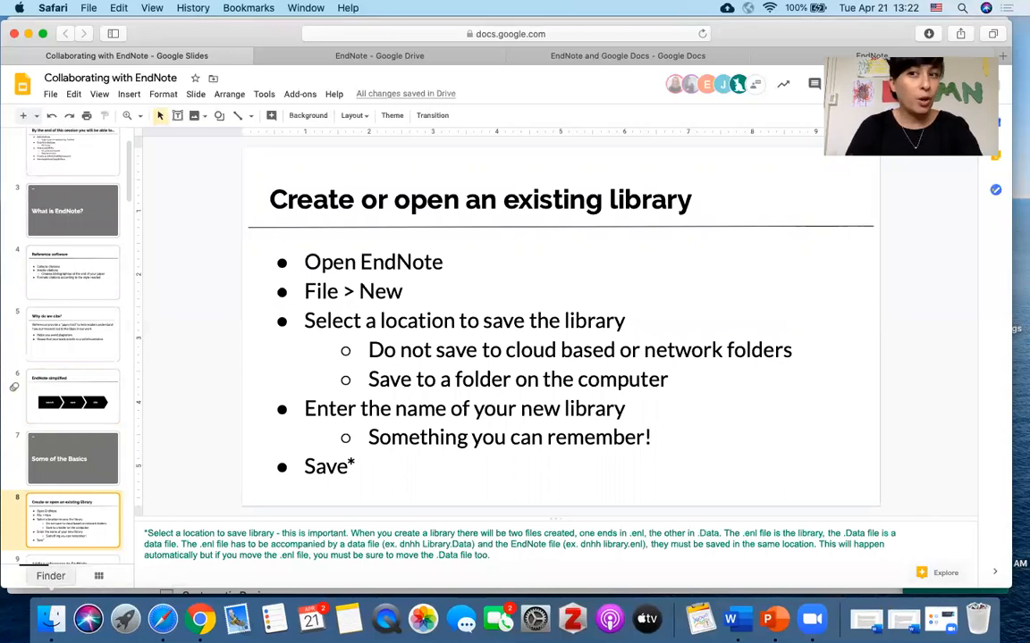
# Step: Launch EndNote X9 from Launchpad to open My EndNote Library-Converted.enl
pyautogui.click(131, 620)
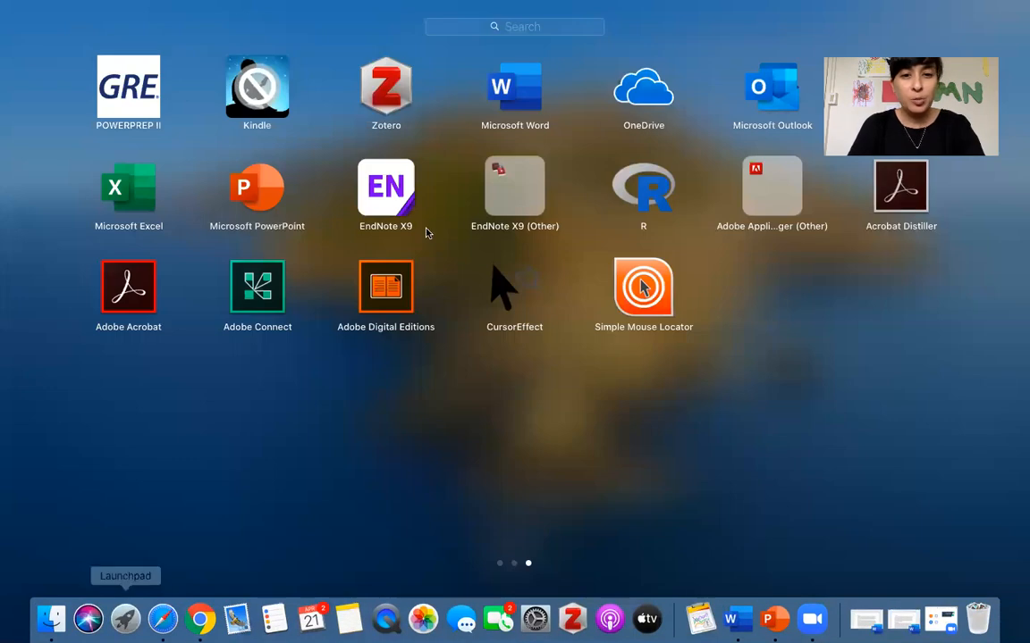
pyautogui.click(371, 198)
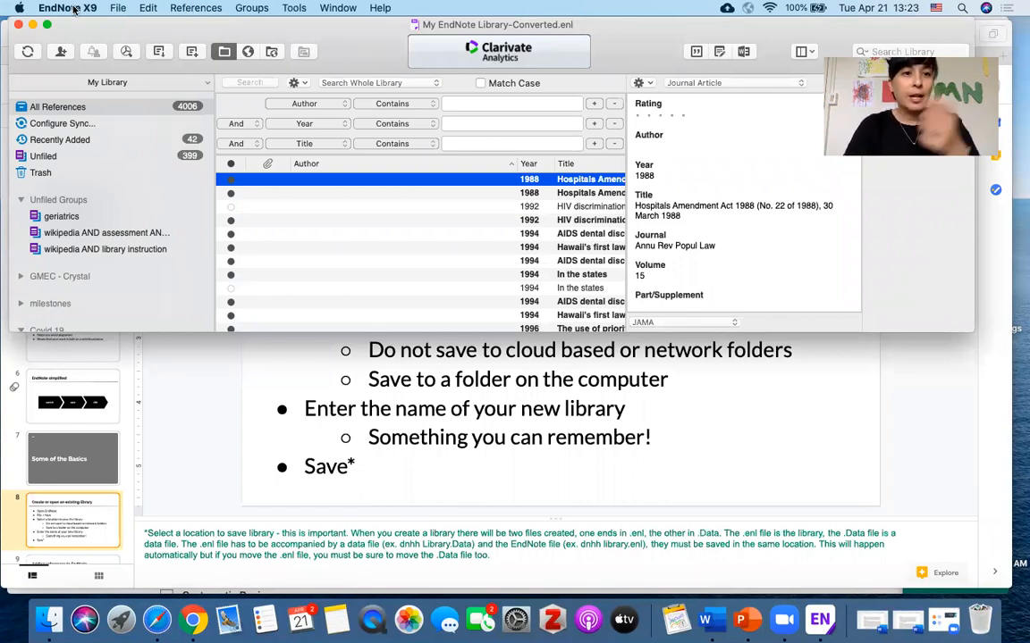
# Step: Move and enlarge the EndNote library window, then bring the Google Slides presentation back to the front
pyautogui.click(118, 8)
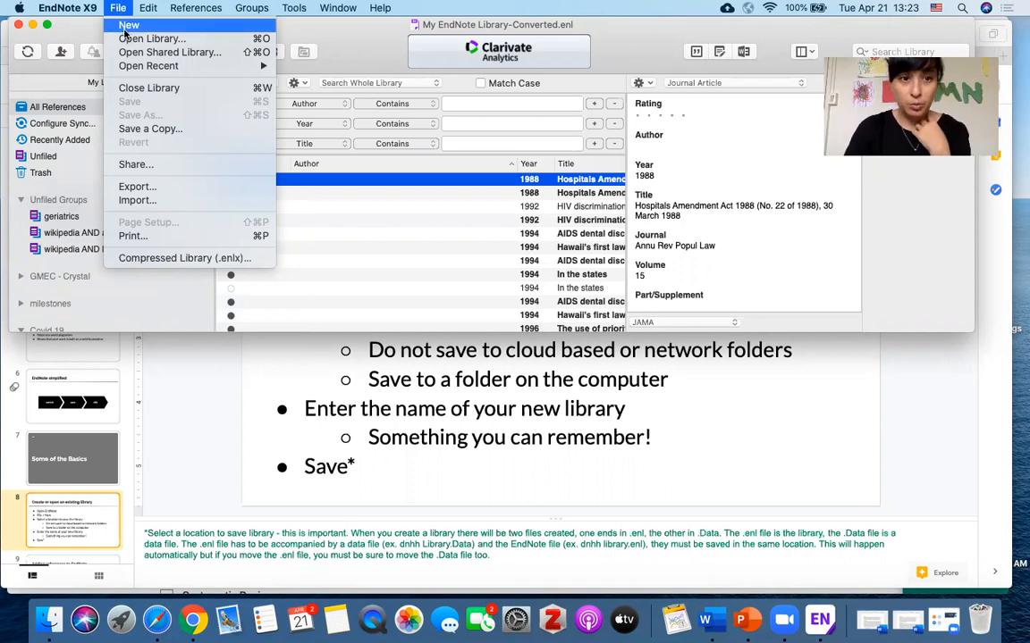
pyautogui.click(338, 49)
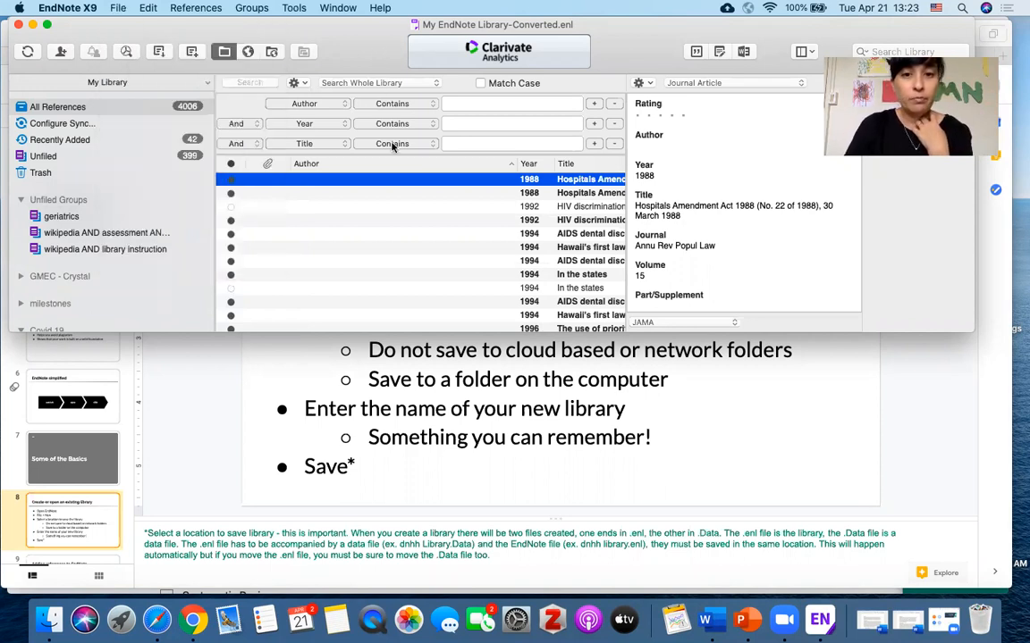
pyautogui.moveTo(355, 72); pyautogui.dragTo(375, 106)
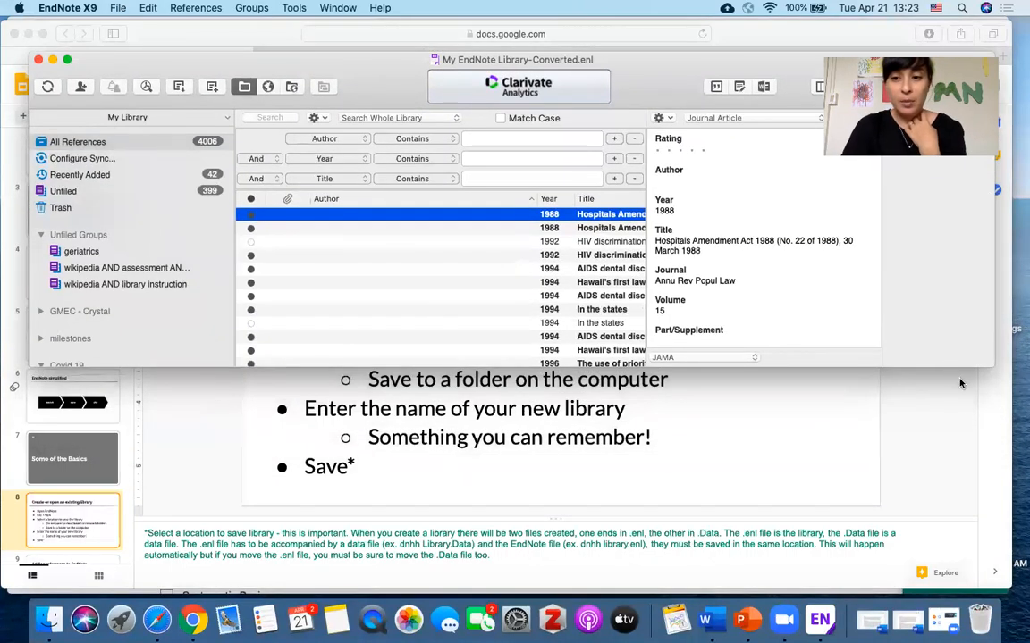
pyautogui.moveTo(984, 366); pyautogui.dragTo(1016, 545)
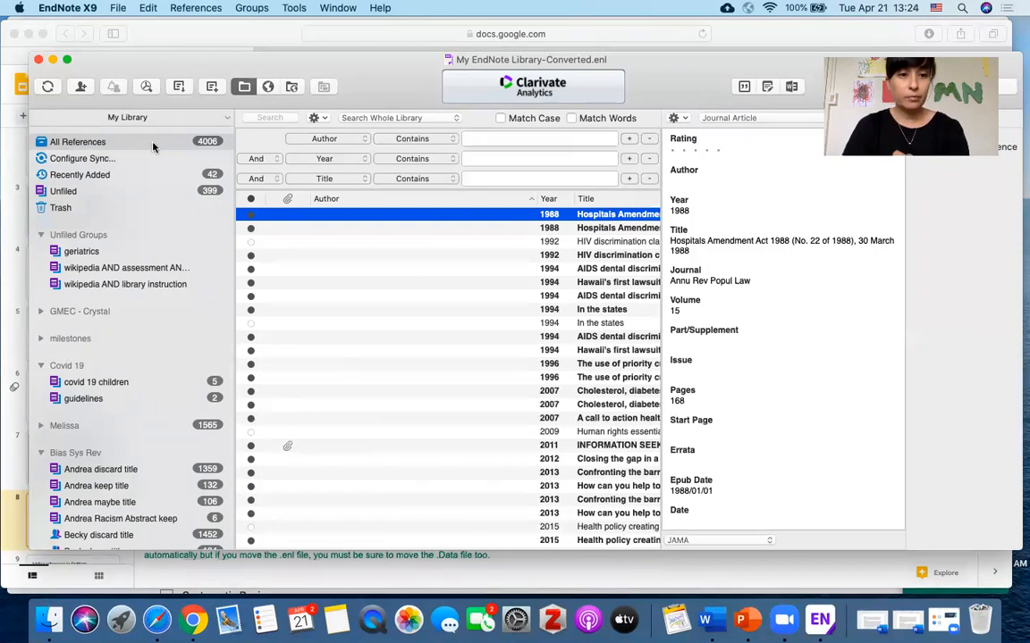
pyautogui.click(222, 41)
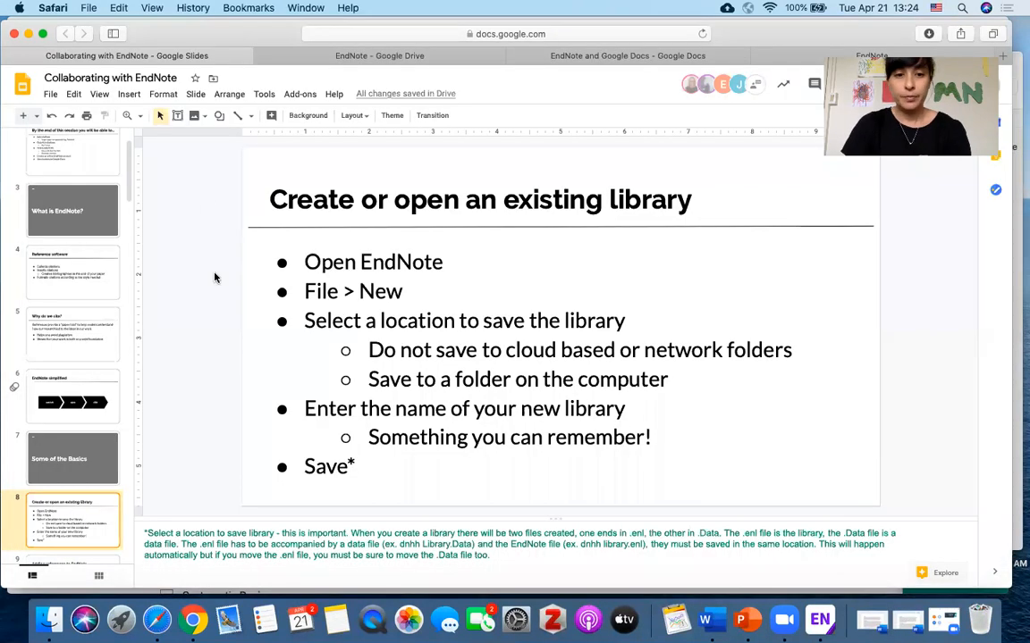
# Step: Advance to the 'Adding references to EndNote' slide and bring EndNote back to the front
pyautogui.press('Down')
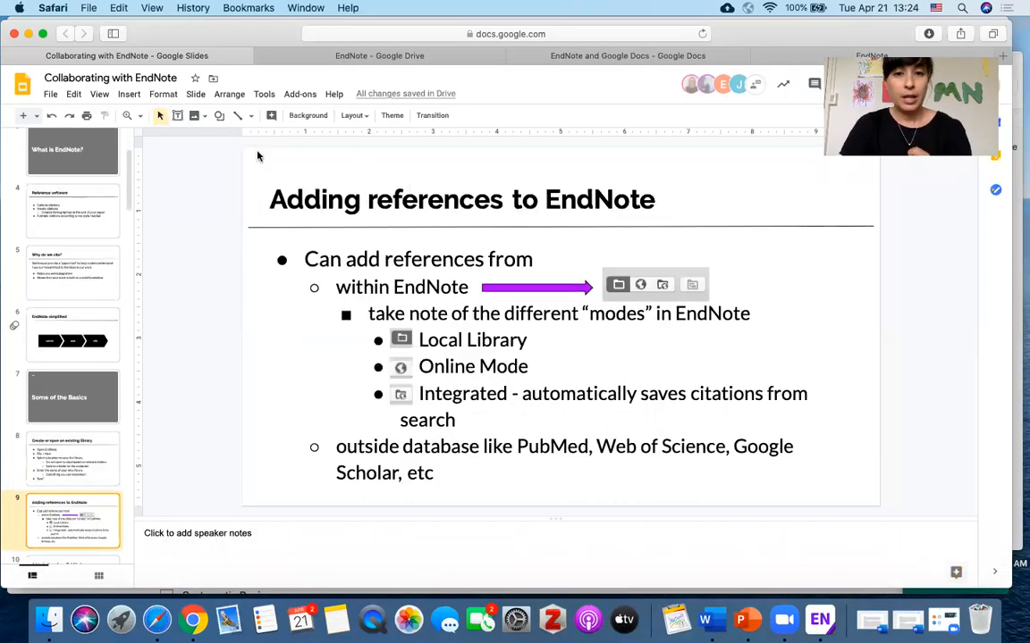
pyautogui.click(1018, 72)
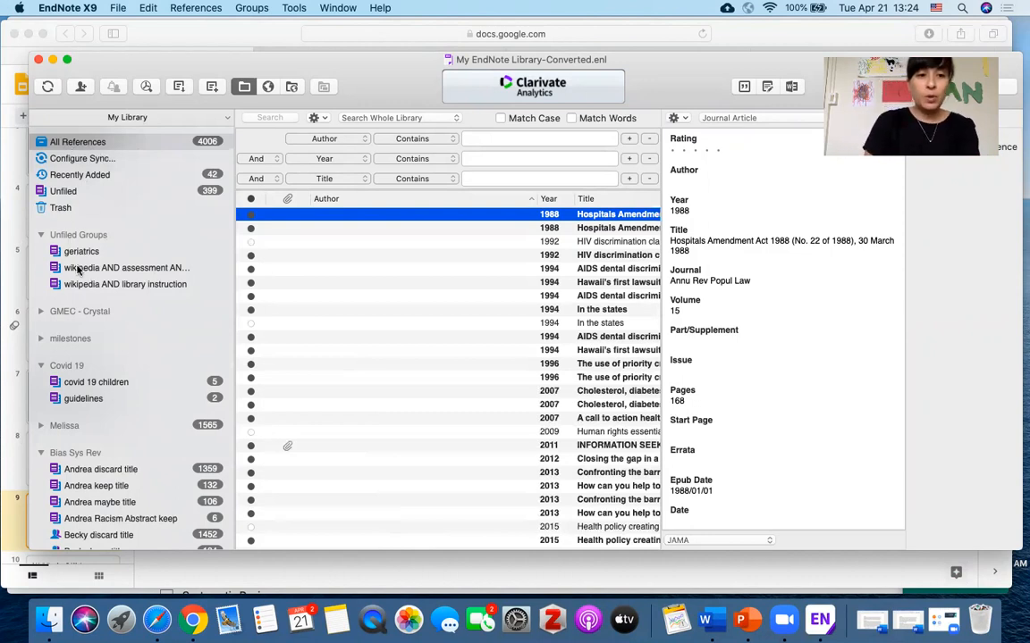
# Step: Expand the milestones group set and view the empty geriatrics group
pyautogui.click(40, 339)
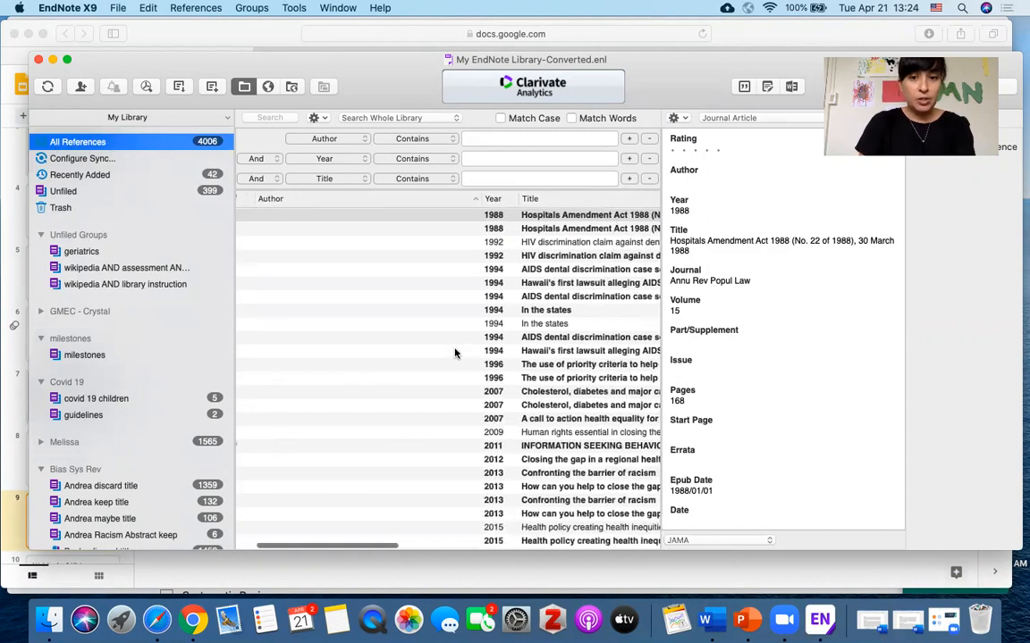
pyautogui.scroll(-20, 454, 352)
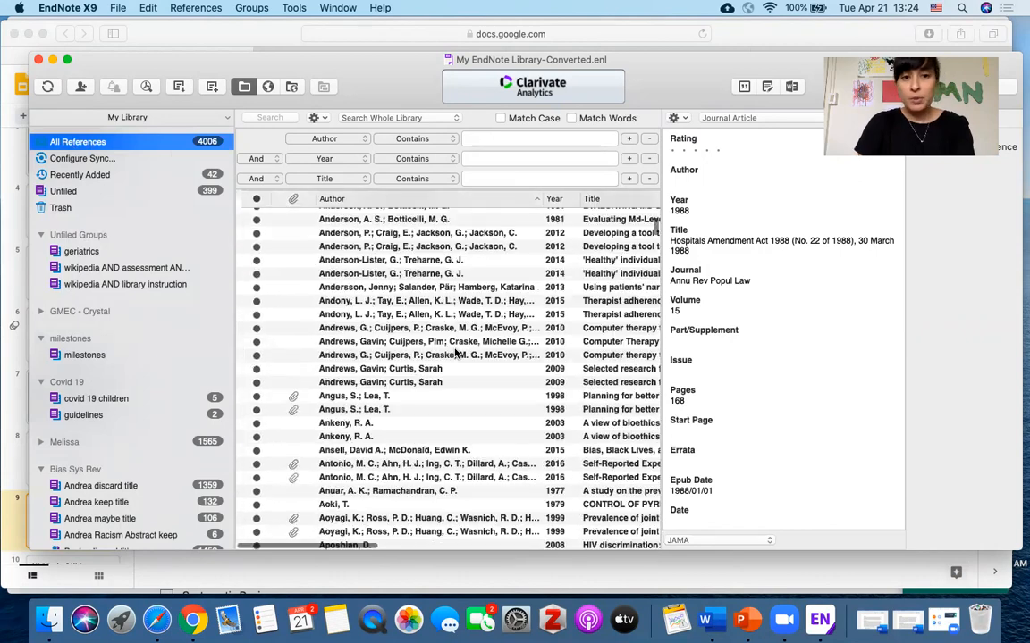
pyautogui.scroll(-20, 454, 352)
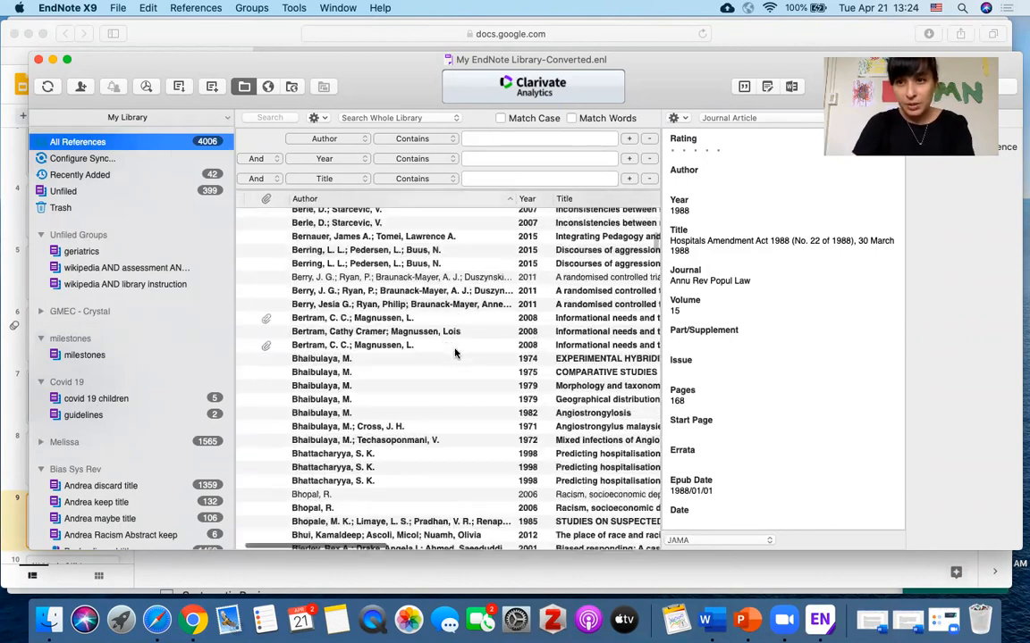
pyautogui.scroll(20, 454, 352)
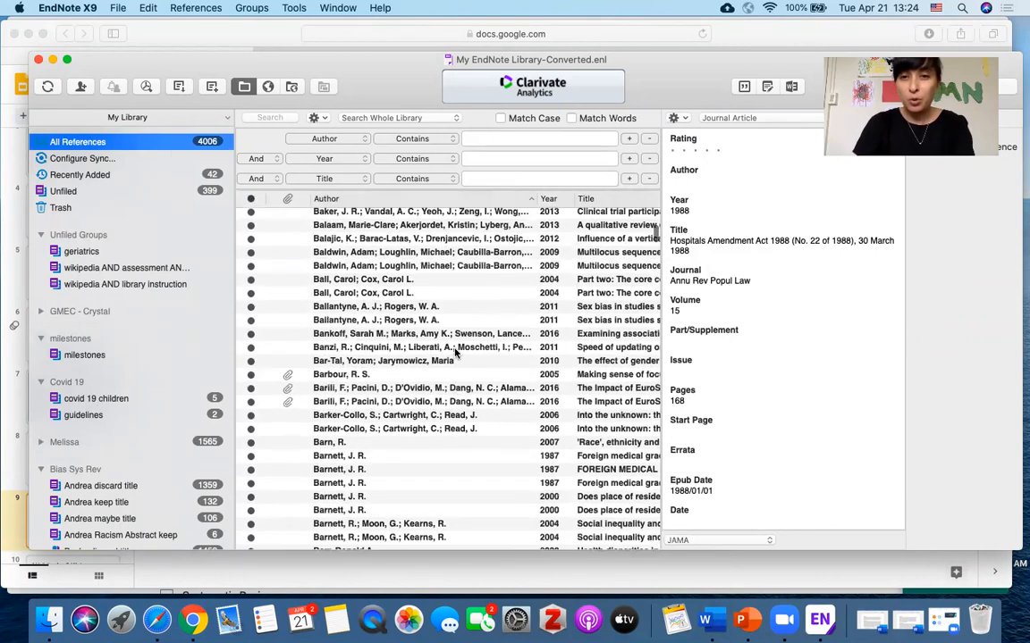
pyautogui.click(83, 251)
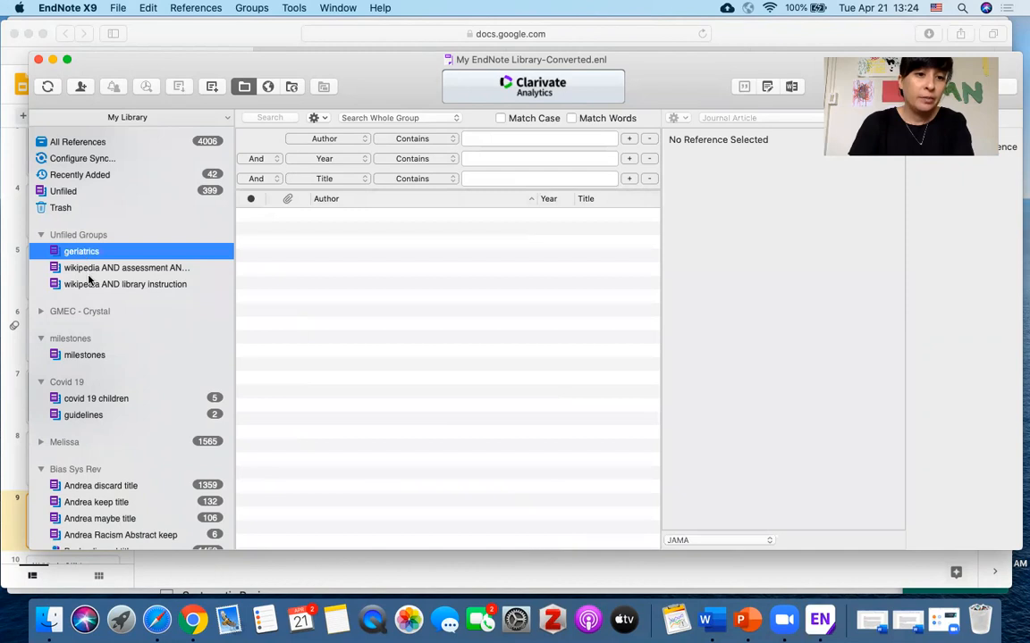
# Step: Browse the wikipedia groups and covid 19 children, then collapse Unfiled Groups
pyautogui.click(88, 282)
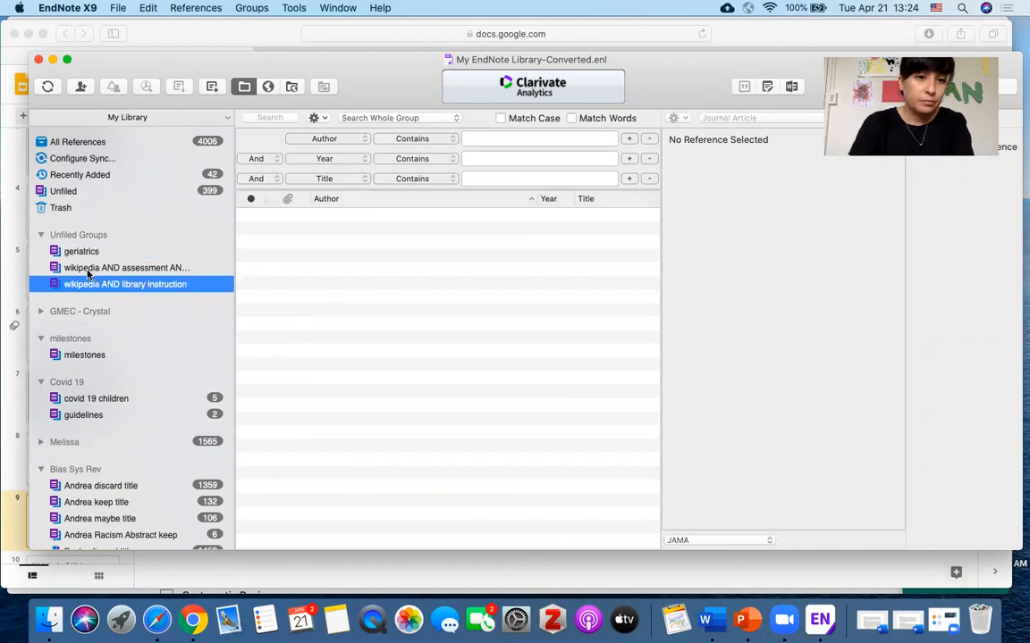
pyautogui.click(87, 270)
pyautogui.scroll(-3, 88, 272)
pyautogui.scroll(3, 90, 271)
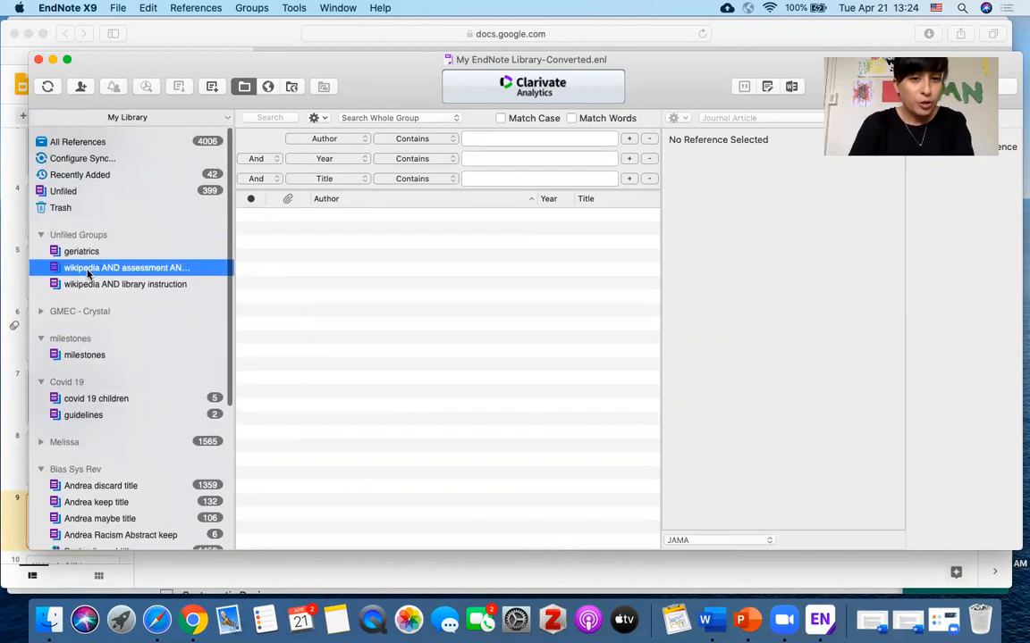
pyautogui.click(71, 398)
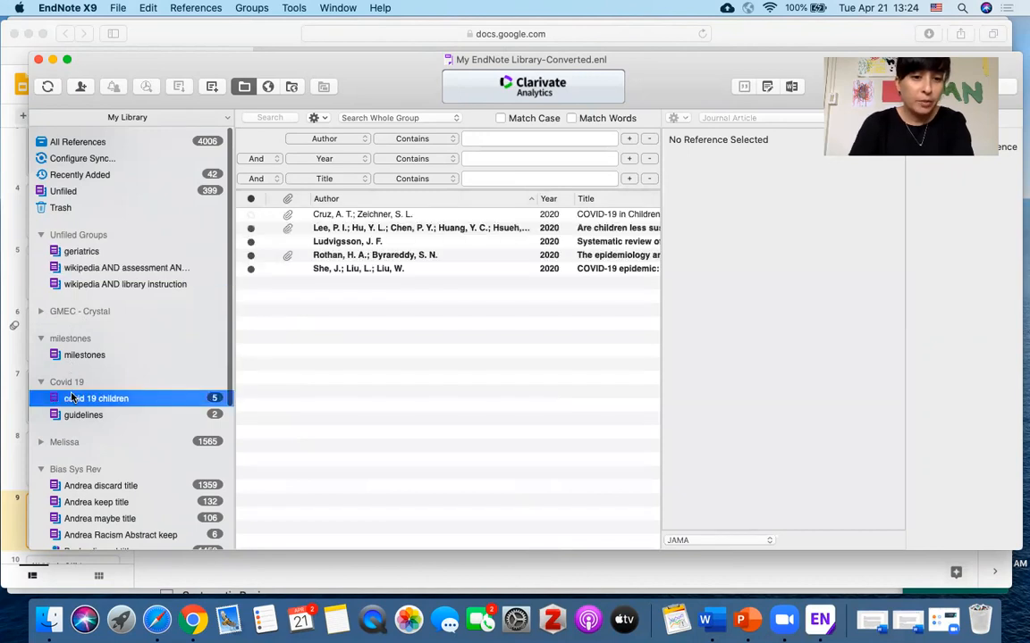
pyautogui.scroll(-1, 97, 403)
pyautogui.scroll(-2, 97, 402)
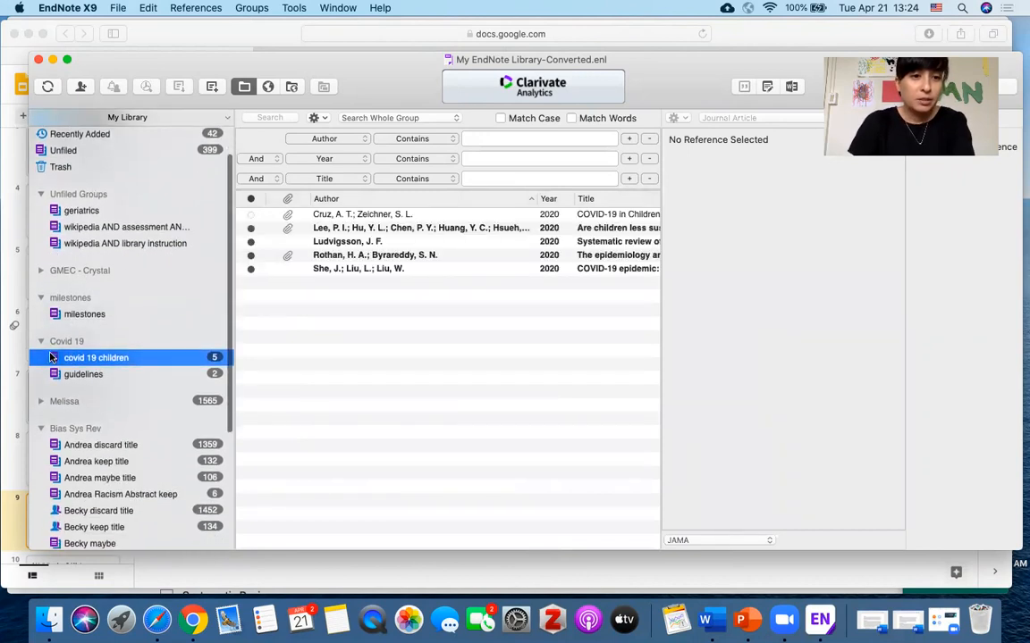
pyautogui.click(41, 194)
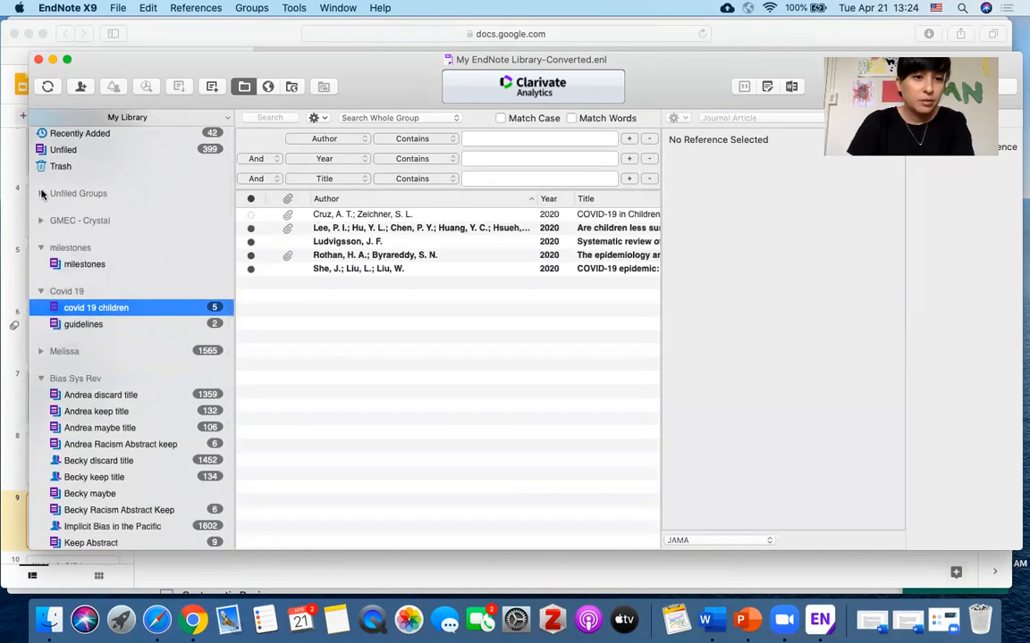
# Step: Switch between the covid 19 children group and the two-reference guidelines group
pyautogui.click(89, 310)
pyautogui.click(161, 323)
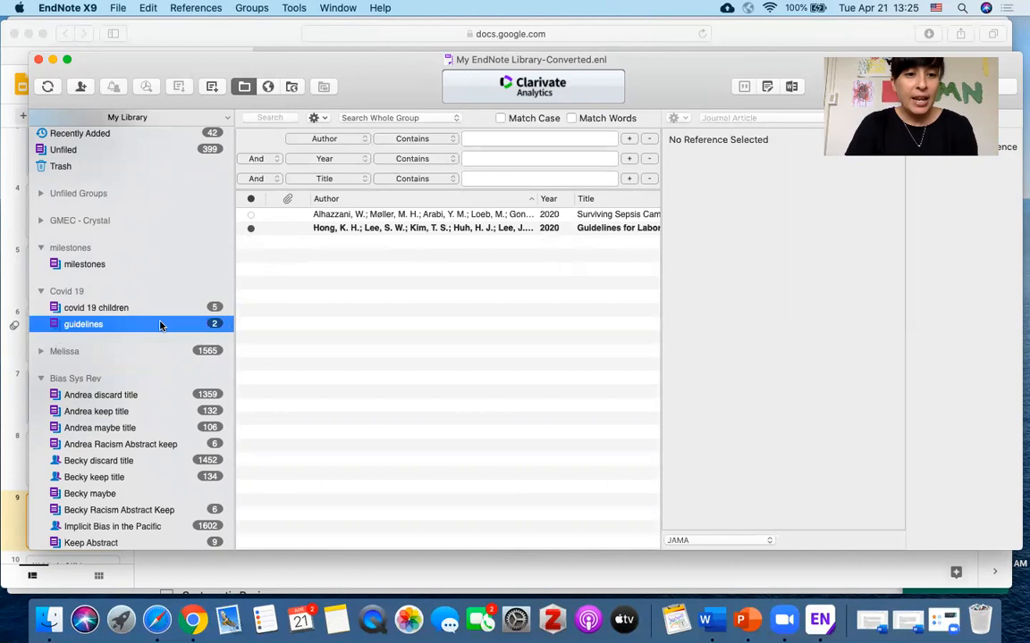
pyautogui.click(103, 307)
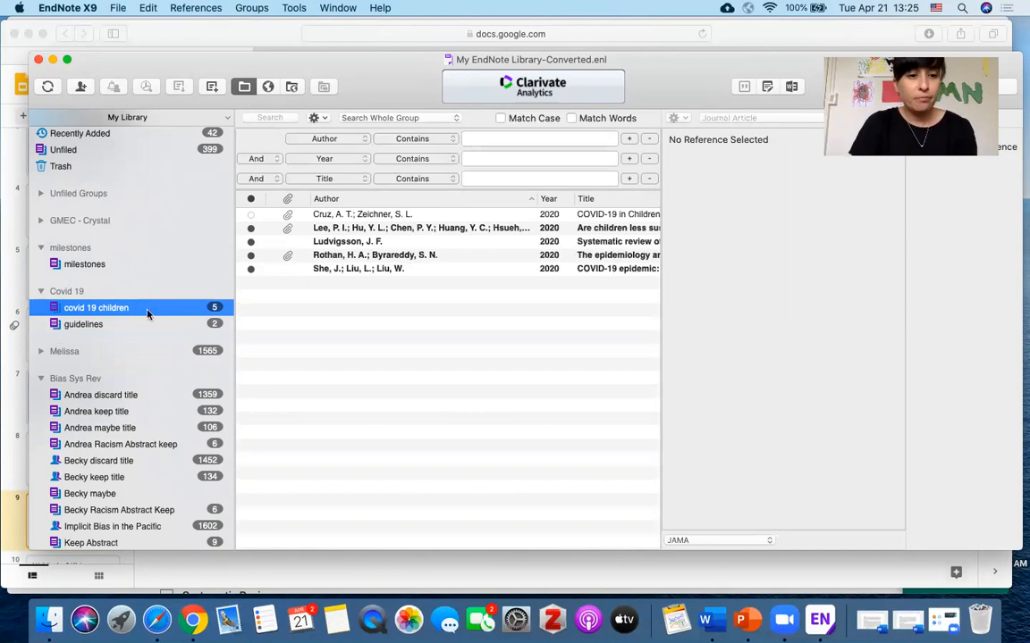
pyautogui.click(67, 326)
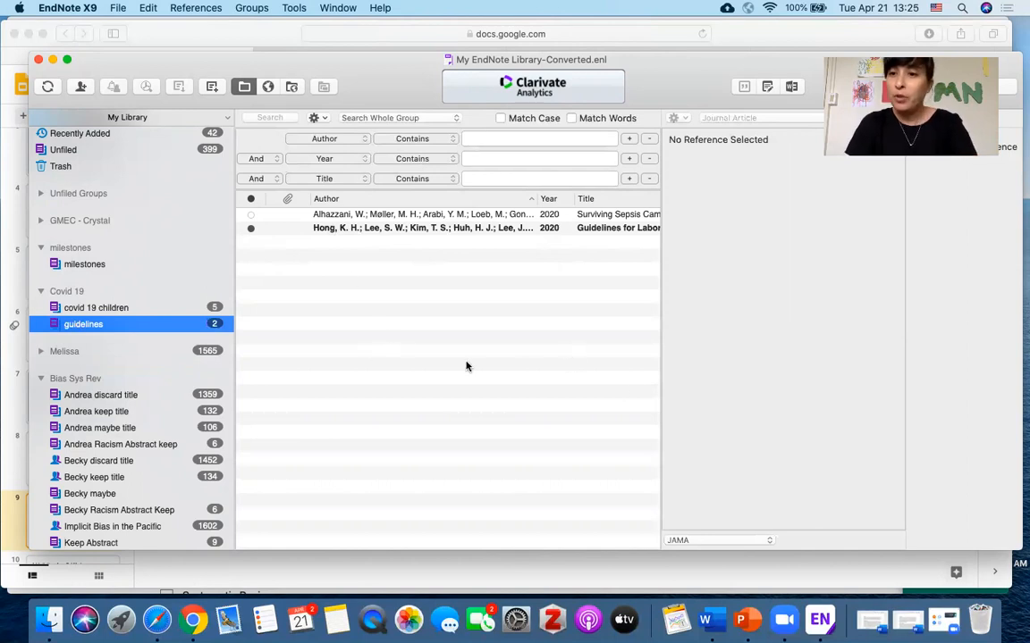
# Step: Inspect the Surviving Sepsis Campaign reference, then return to the five covid 19 children references
pyautogui.click(452, 215)
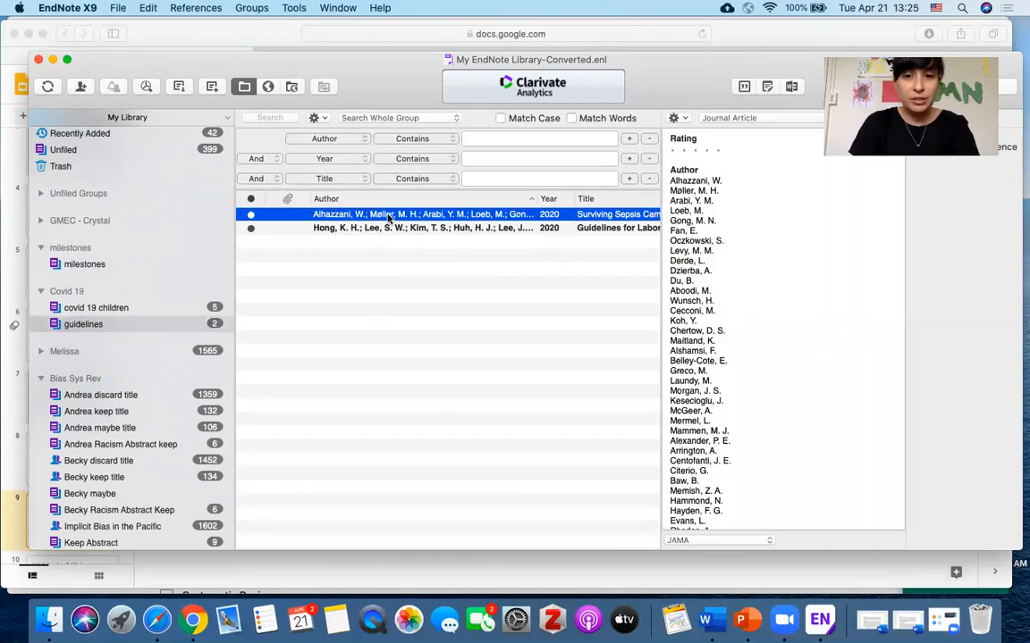
pyautogui.scroll(-10, 746, 196)
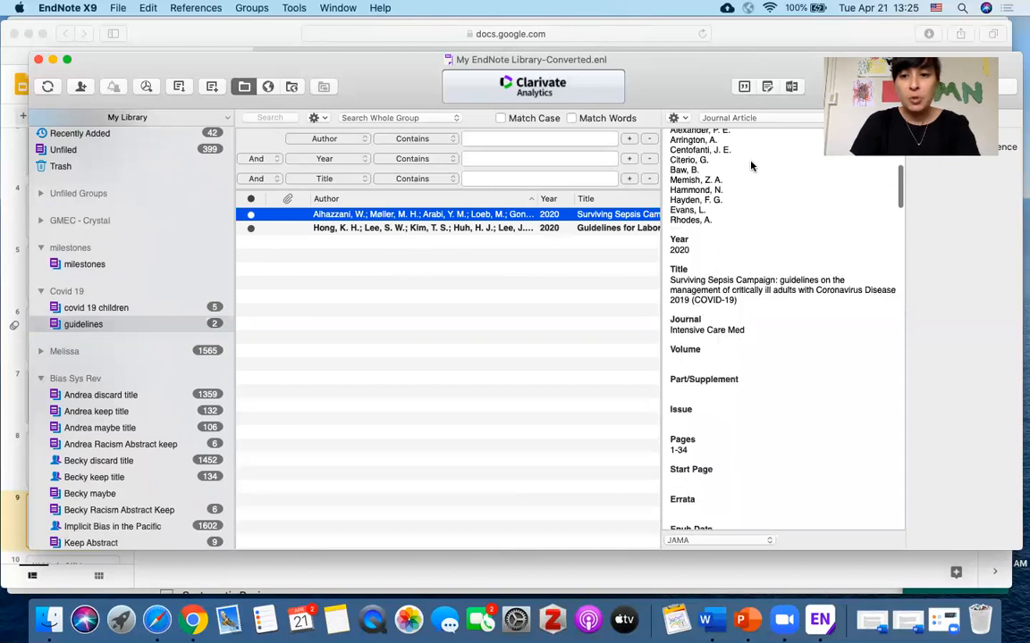
pyautogui.click(707, 141)
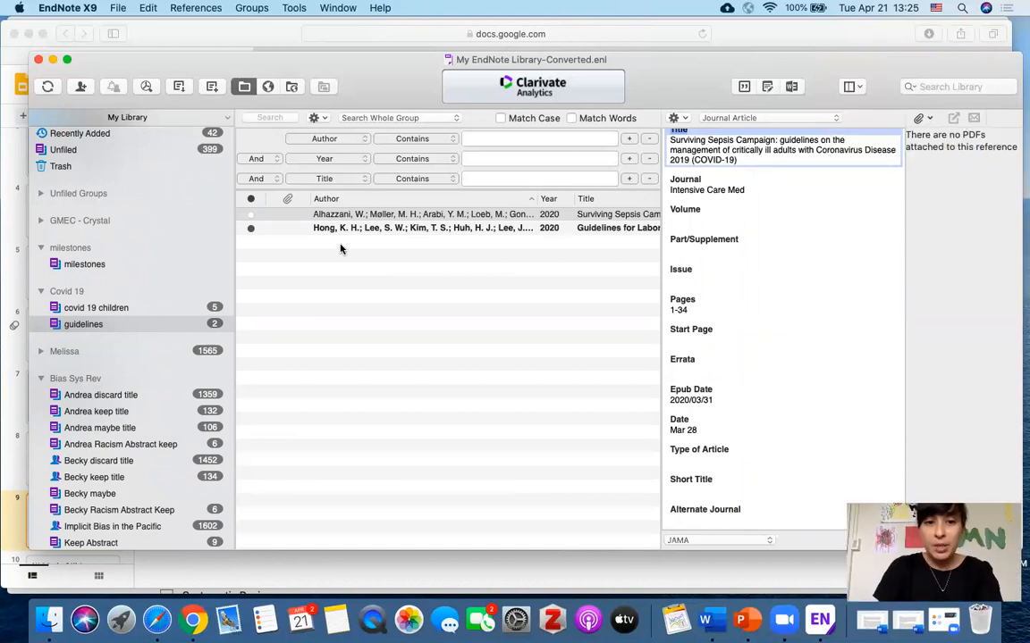
pyautogui.click(150, 307)
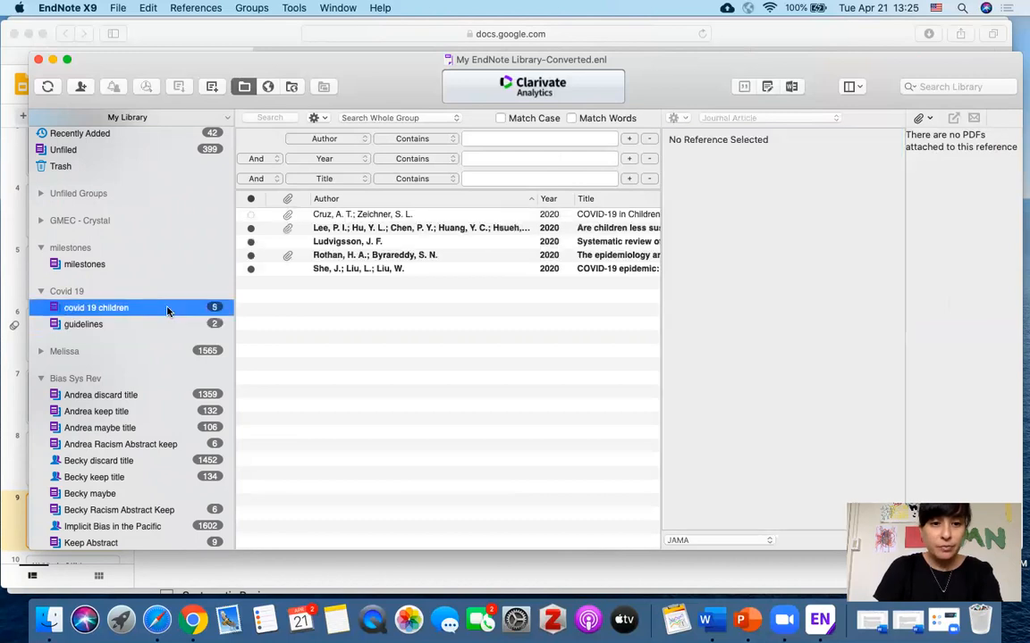
# Step: Preview the first reference's PDF, then switch to Integrated Library & Online Search mode
pyautogui.click(312, 216)
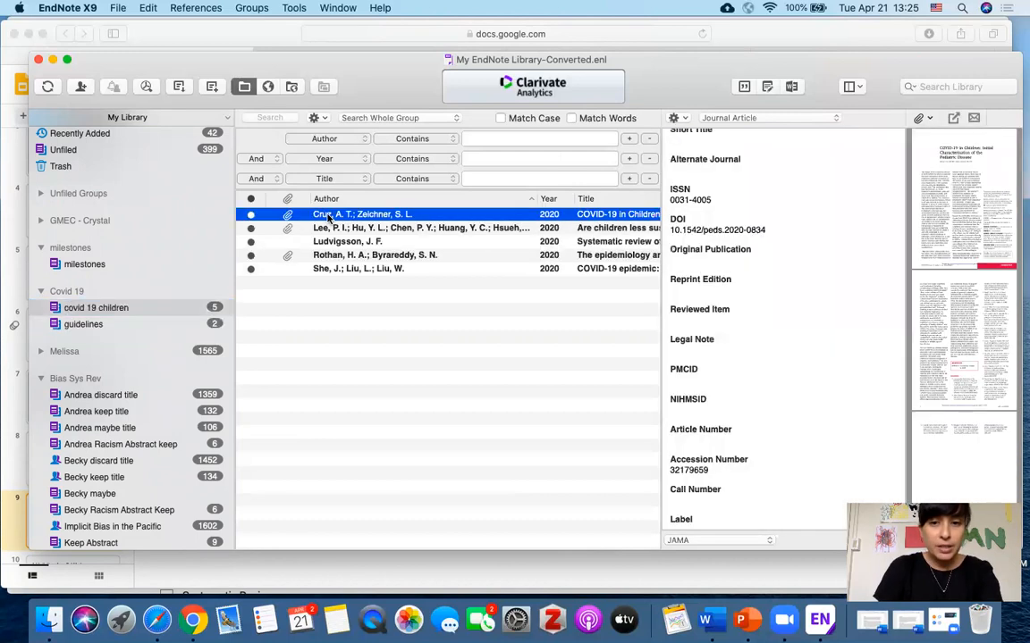
pyautogui.scroll(-2, 958, 241)
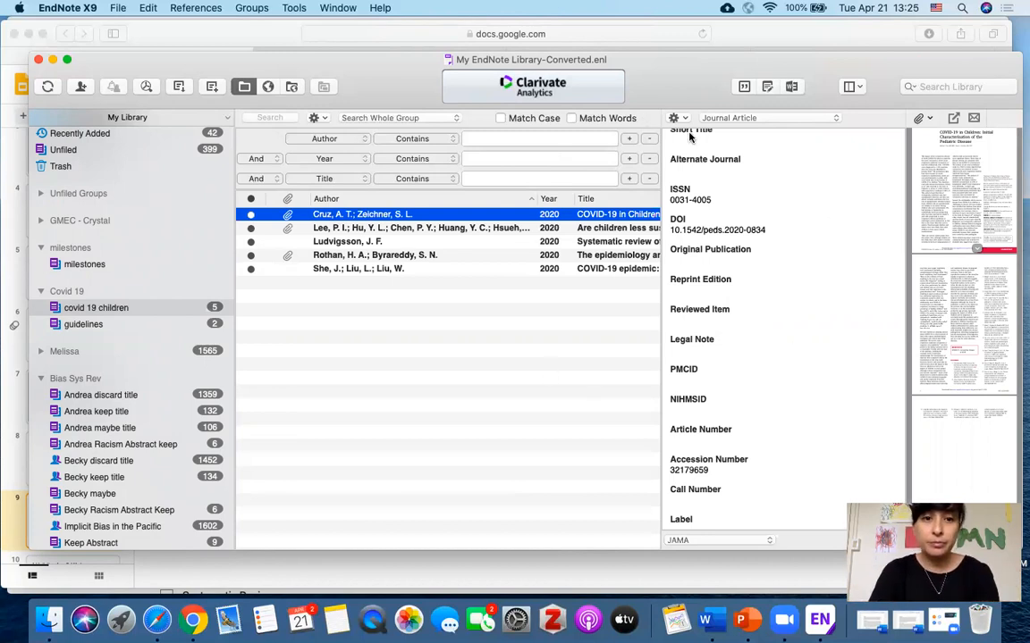
pyautogui.click(245, 88)
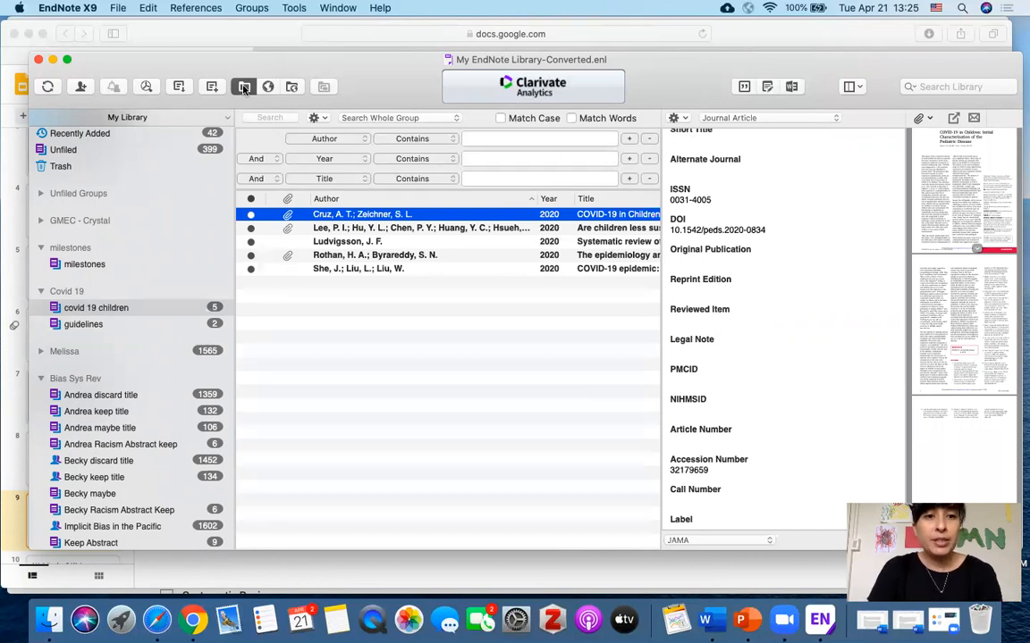
pyautogui.click(292, 87)
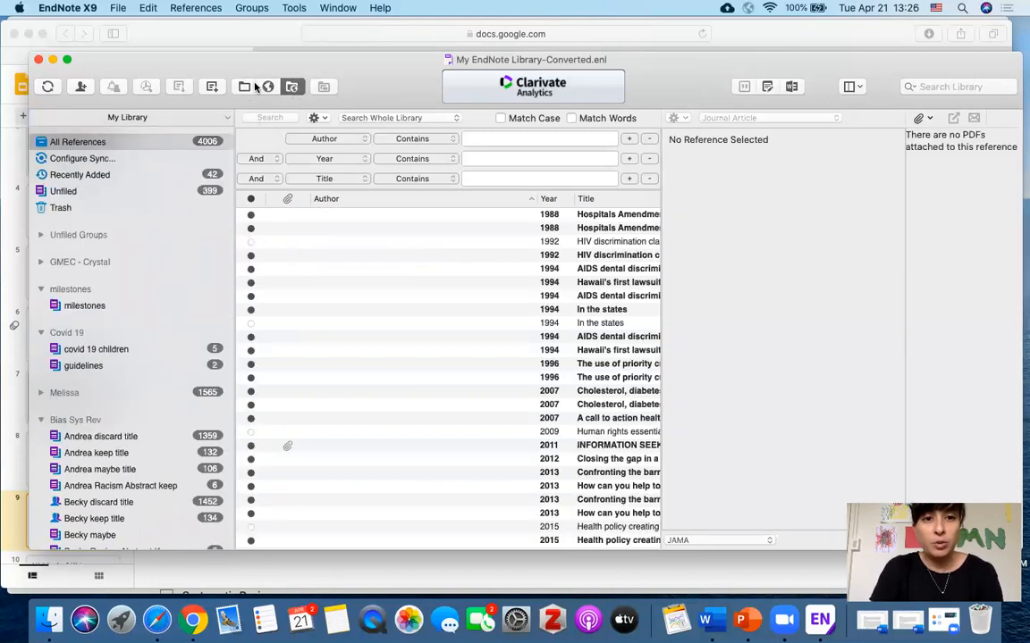
# Step: Toggle between Online Search, Local Library, and Integrated Library & Online Search modes
pyautogui.click(268, 87)
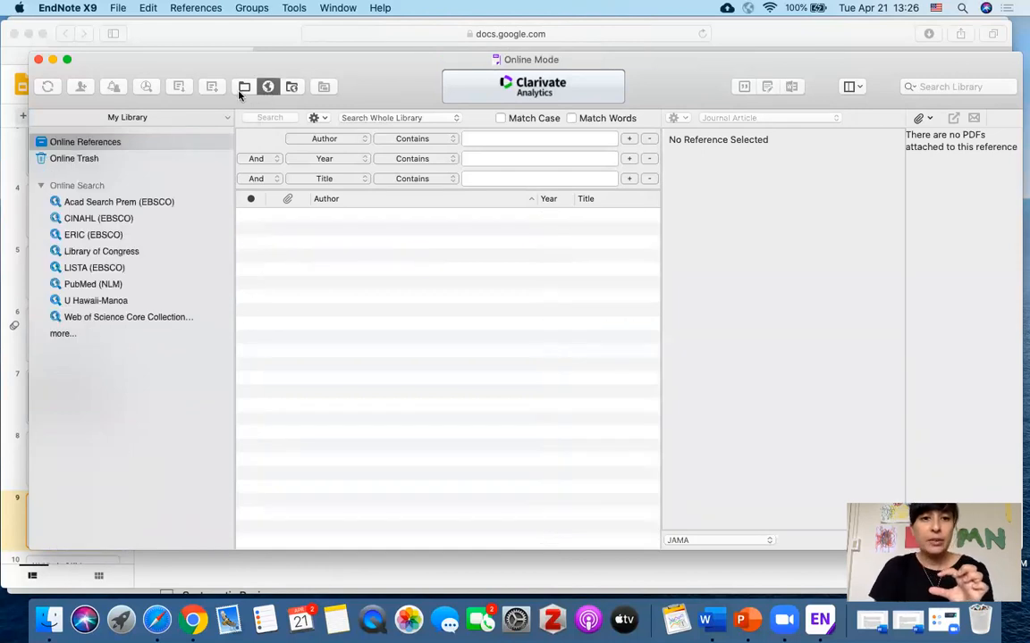
pyautogui.click(243, 87)
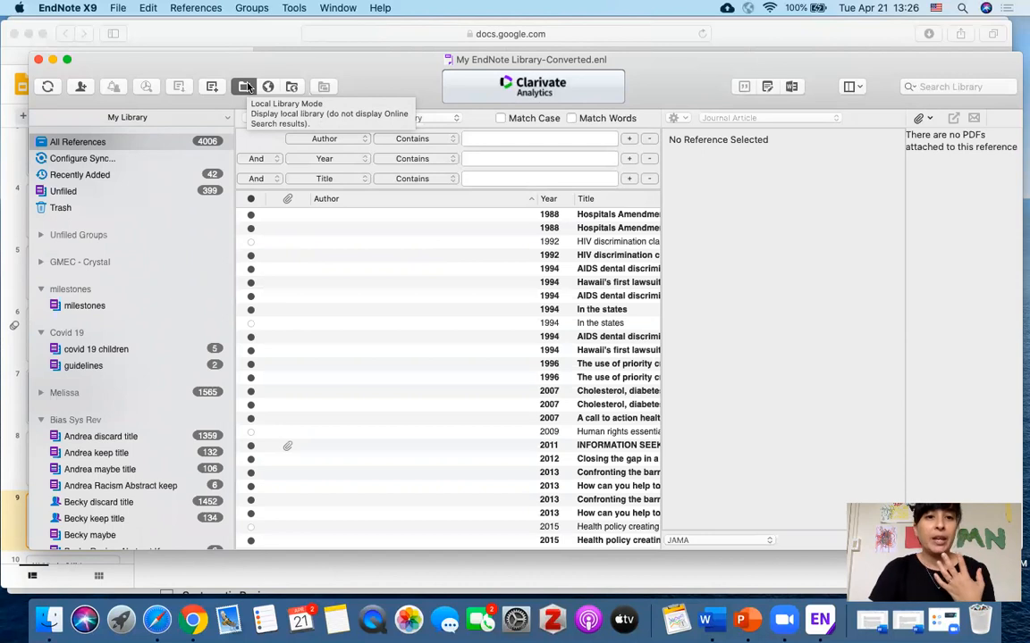
pyautogui.click(268, 86)
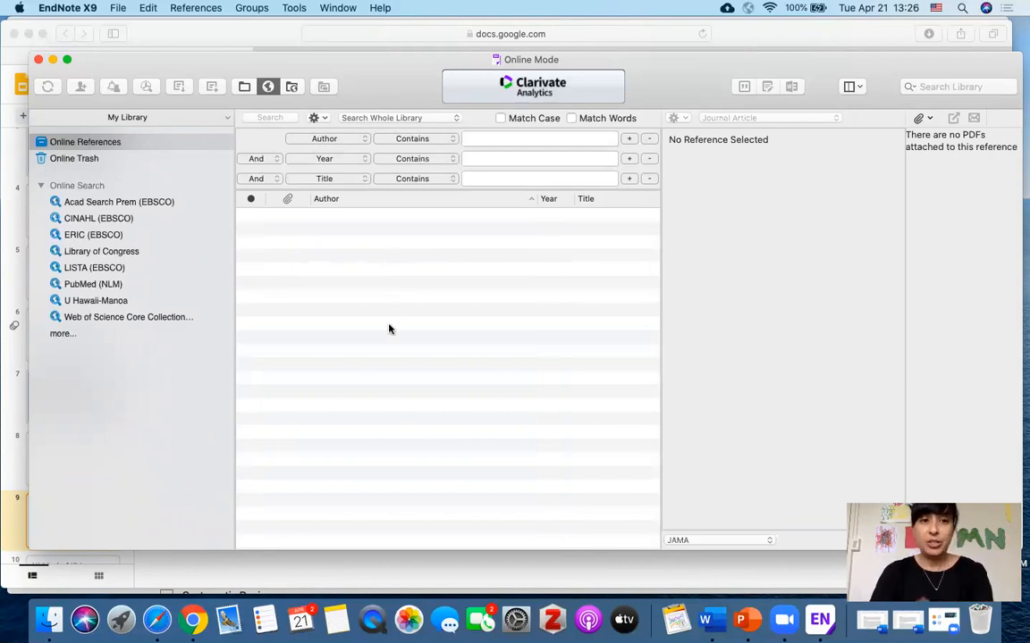
pyautogui.click(244, 86)
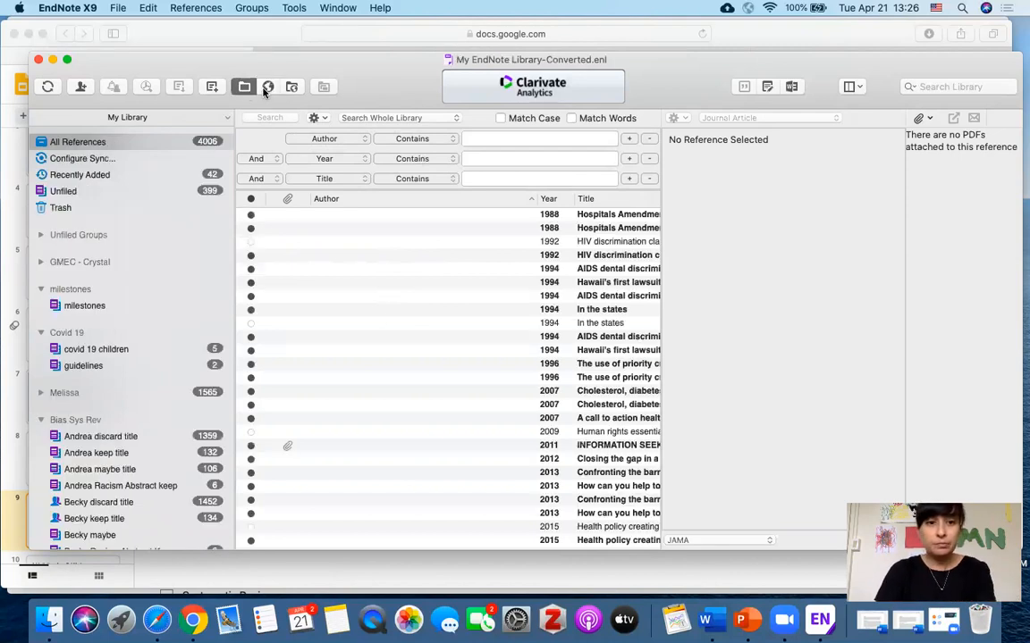
pyautogui.click(268, 87)
pyautogui.click(293, 86)
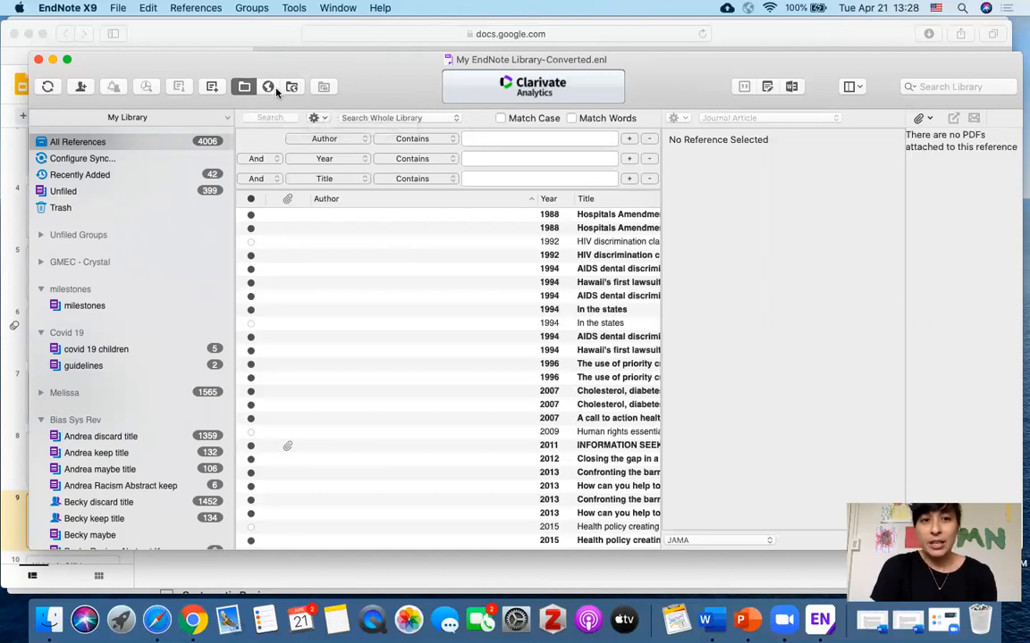
# Step: Leave online search for Local Library mode and open Mission Control
pyautogui.click(269, 87)
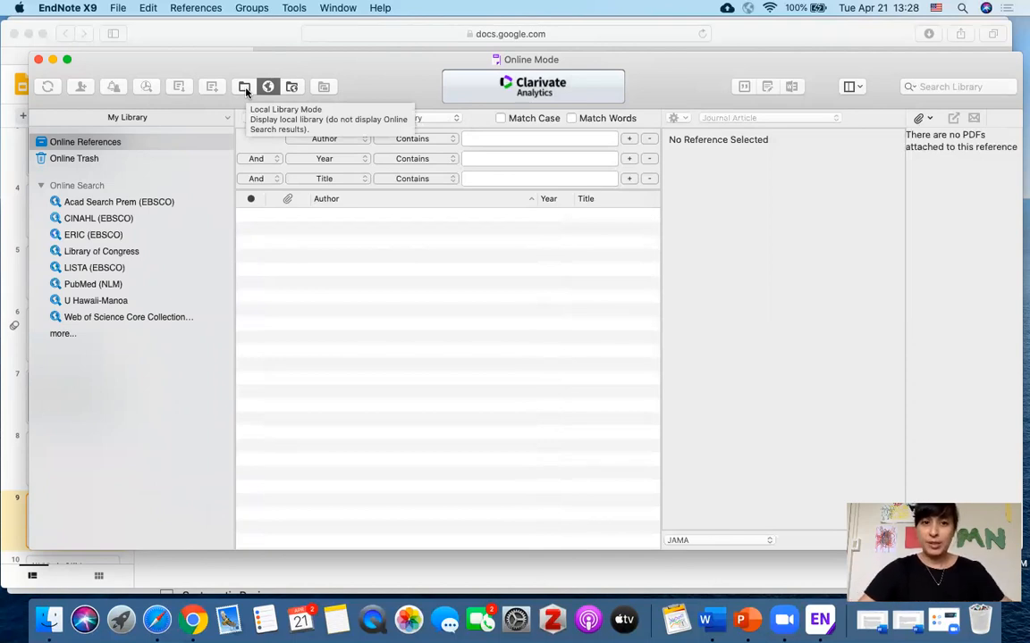
pyautogui.click(245, 88)
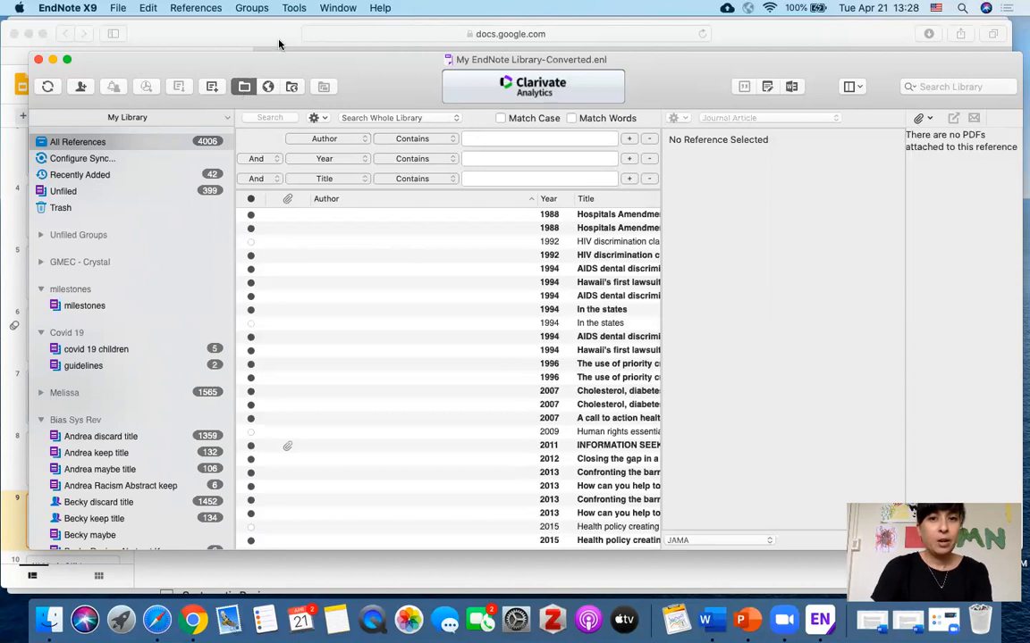
pyautogui.hotkey('ctrl', 'Up')
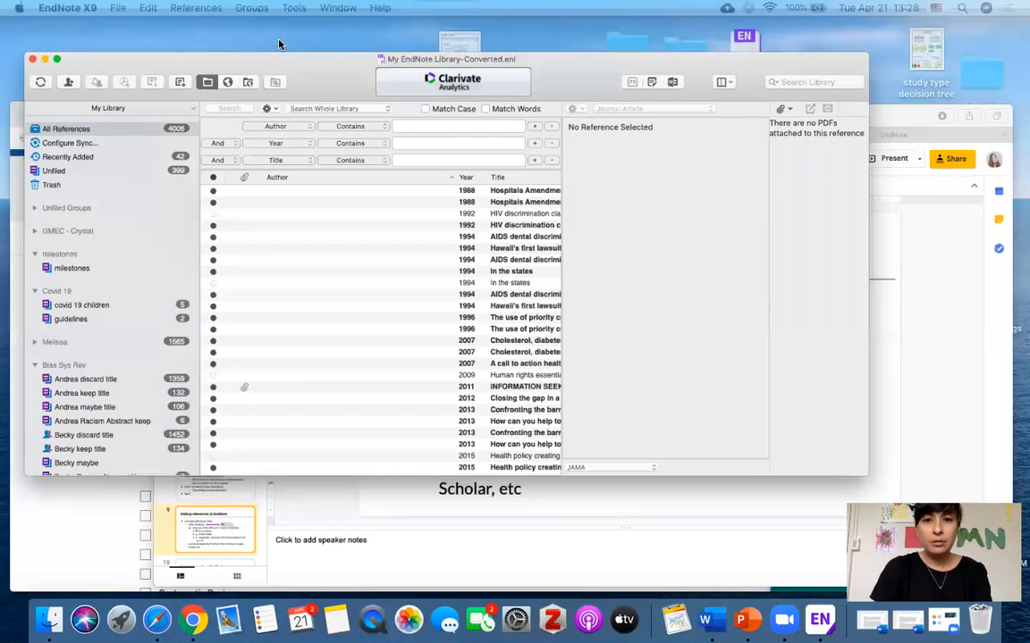
# Step: In PubMed, search 'covid 19 treatment' from the suggestion list to get 133 results
pyautogui.click(273, 363)
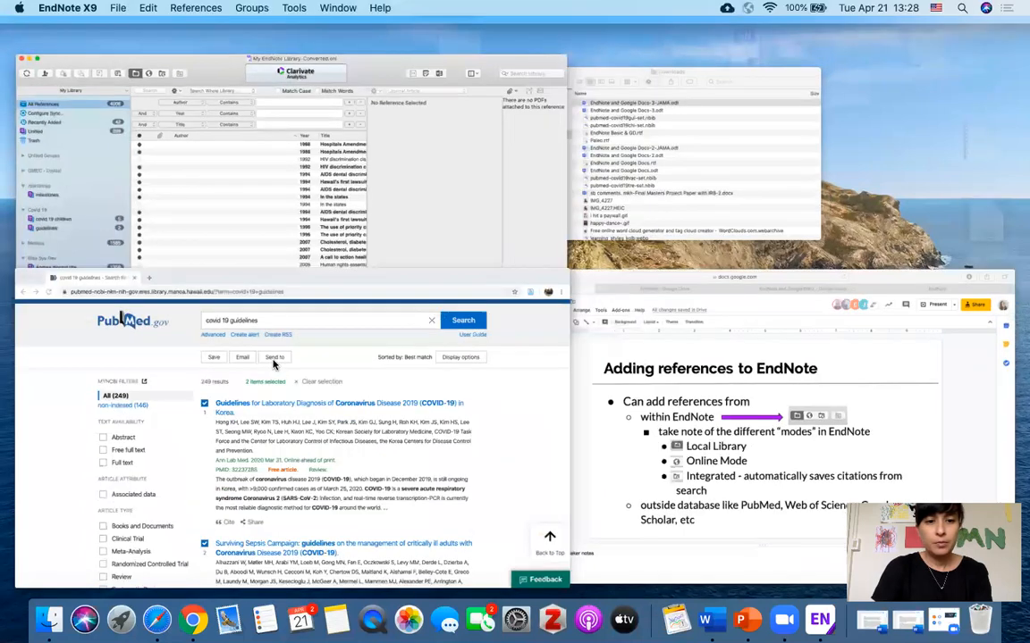
pyautogui.click(203, 122)
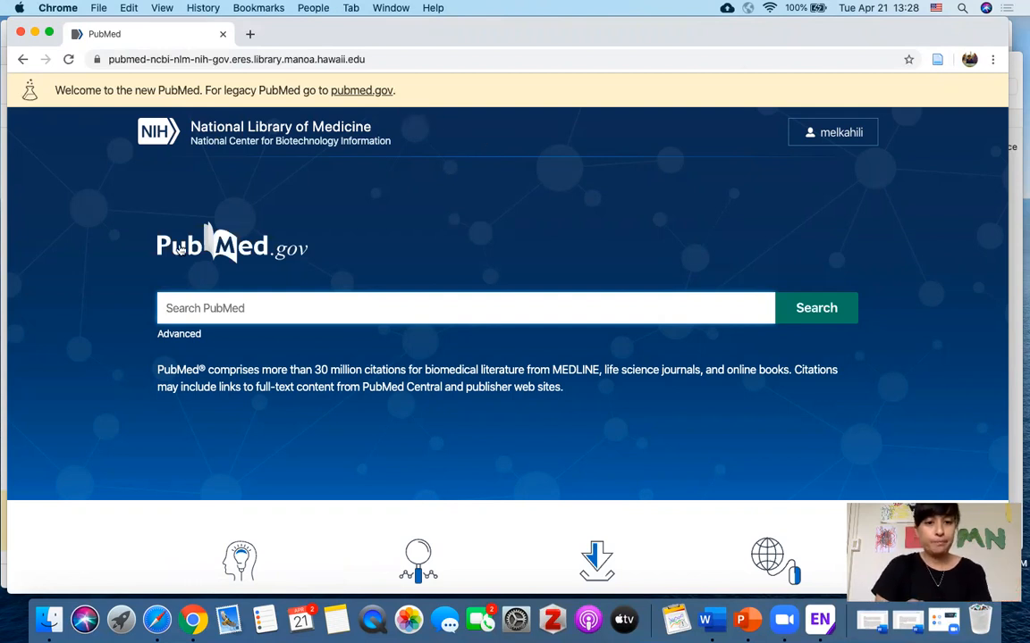
pyautogui.write('covid')
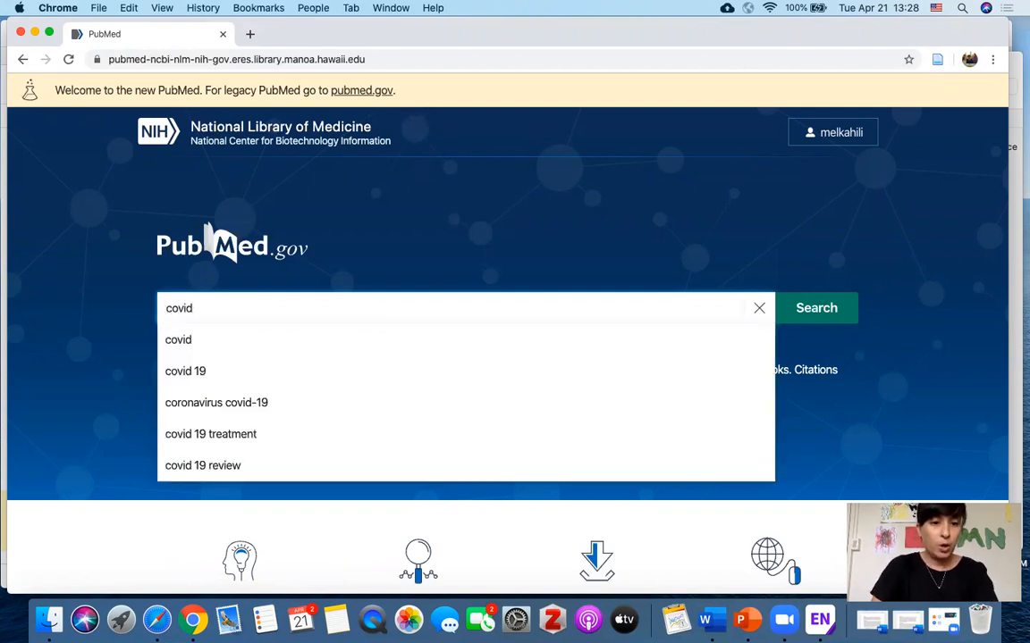
pyautogui.scroll(-2, 197, 442)
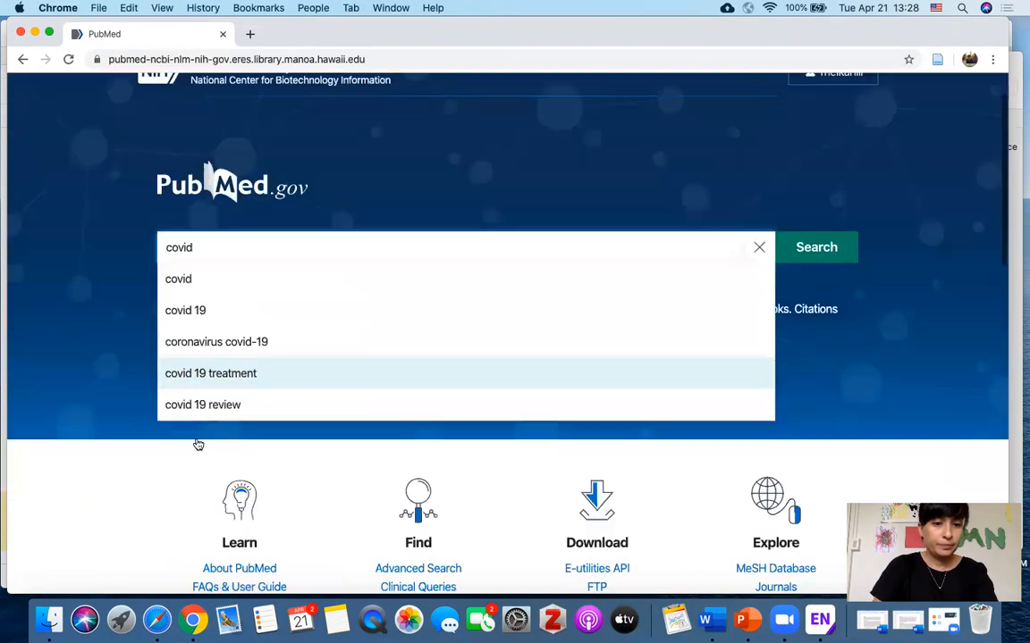
pyautogui.click(243, 373)
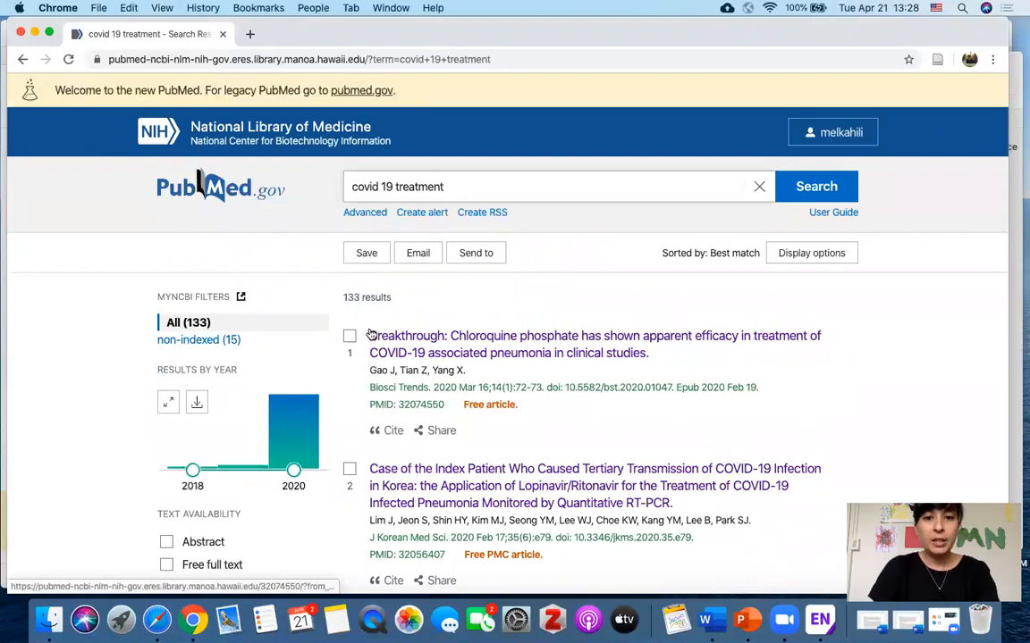
# Step: Select PubMed results 8, 9 and 10 for export
pyautogui.click(349, 337)
pyautogui.scroll(-3, 363, 516)
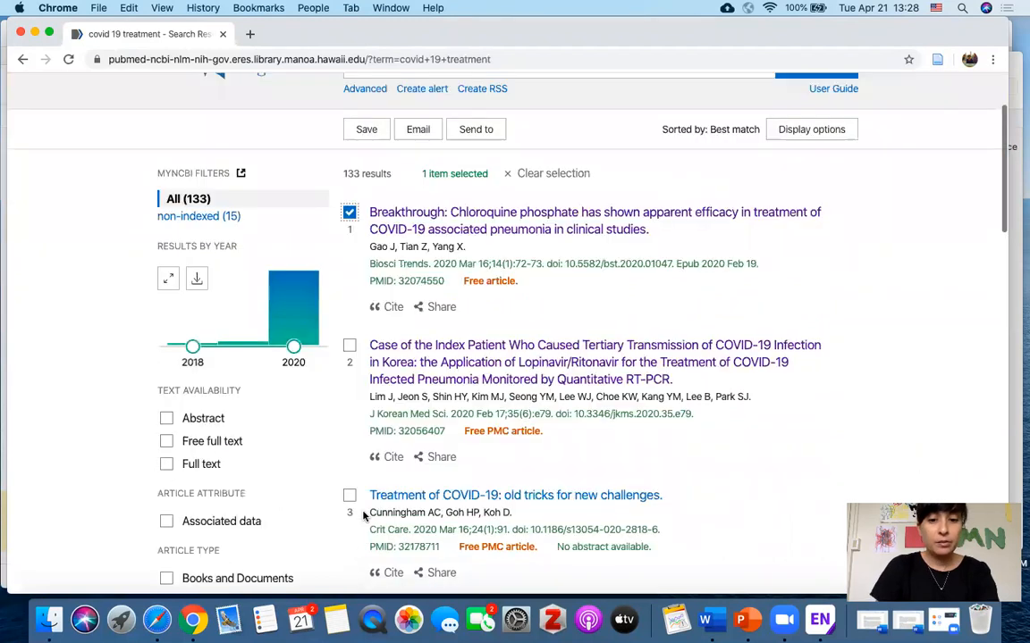
pyautogui.scroll(-2, 362, 516)
pyautogui.click(349, 136)
pyautogui.scroll(-5, 385, 380)
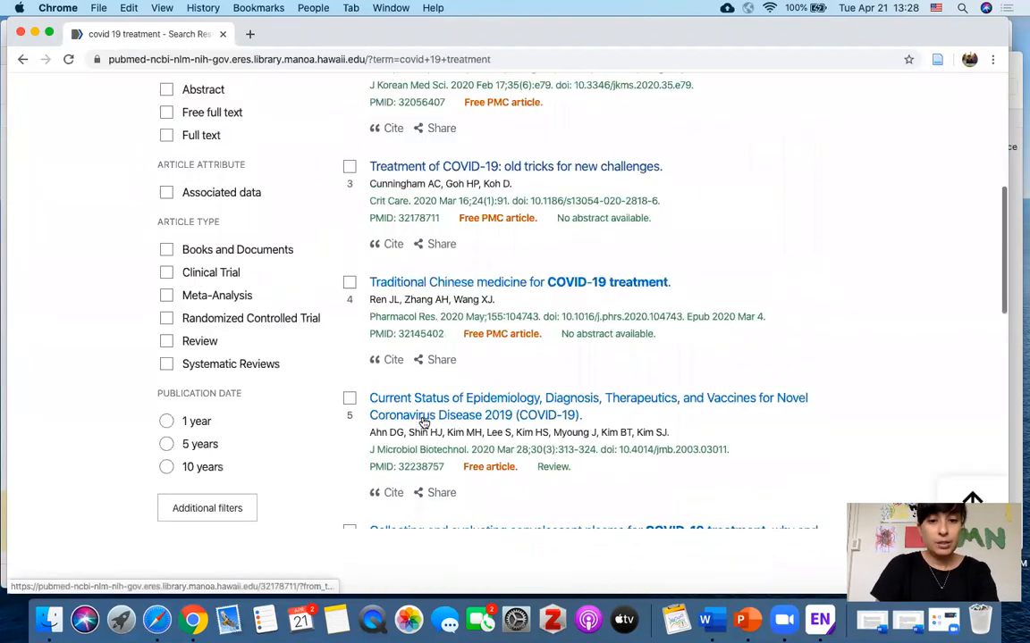
pyautogui.scroll(-10, 425, 422)
pyautogui.click(349, 390)
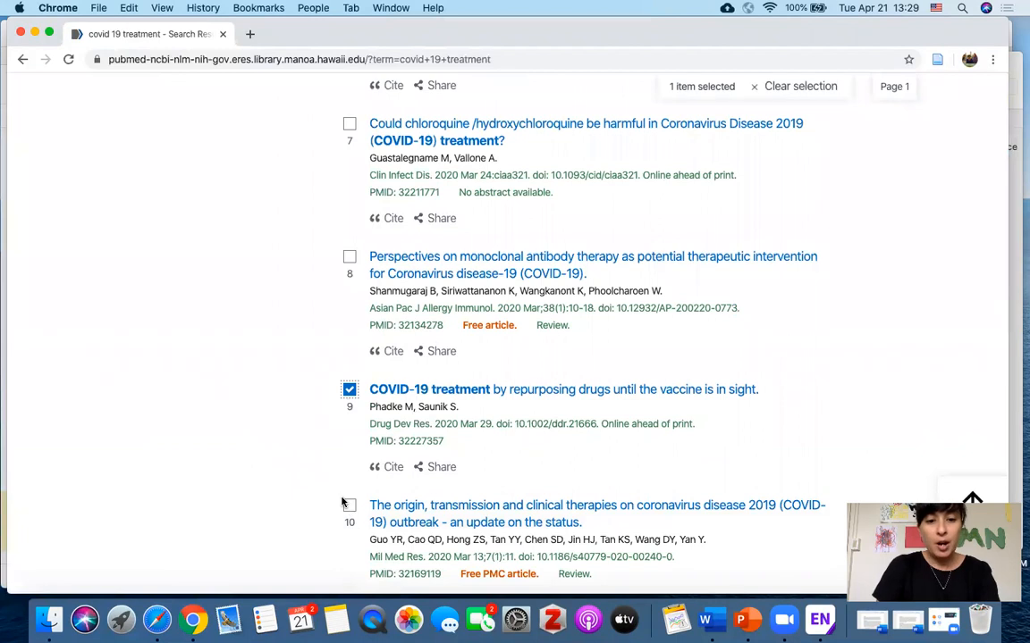
pyautogui.click(349, 506)
pyautogui.click(350, 257)
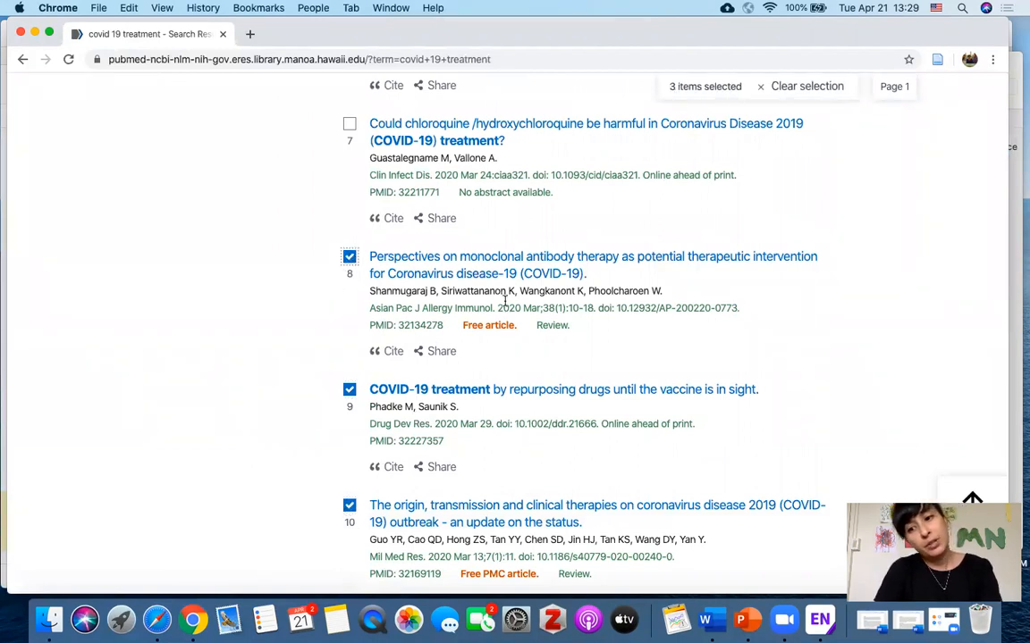
pyautogui.scroll(10, 505, 304)
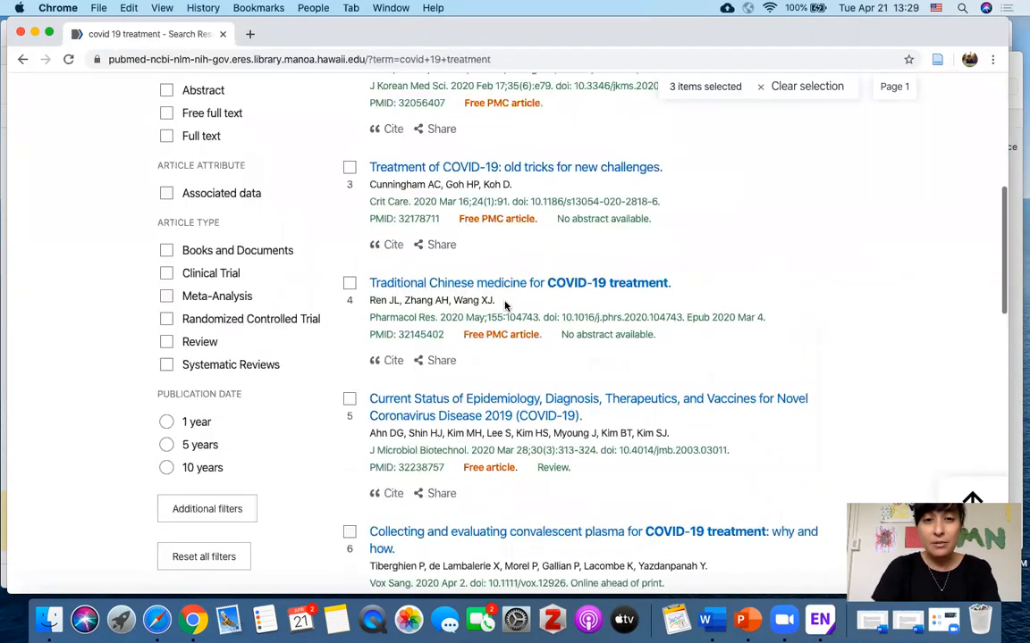
pyautogui.scroll(5, 505, 306)
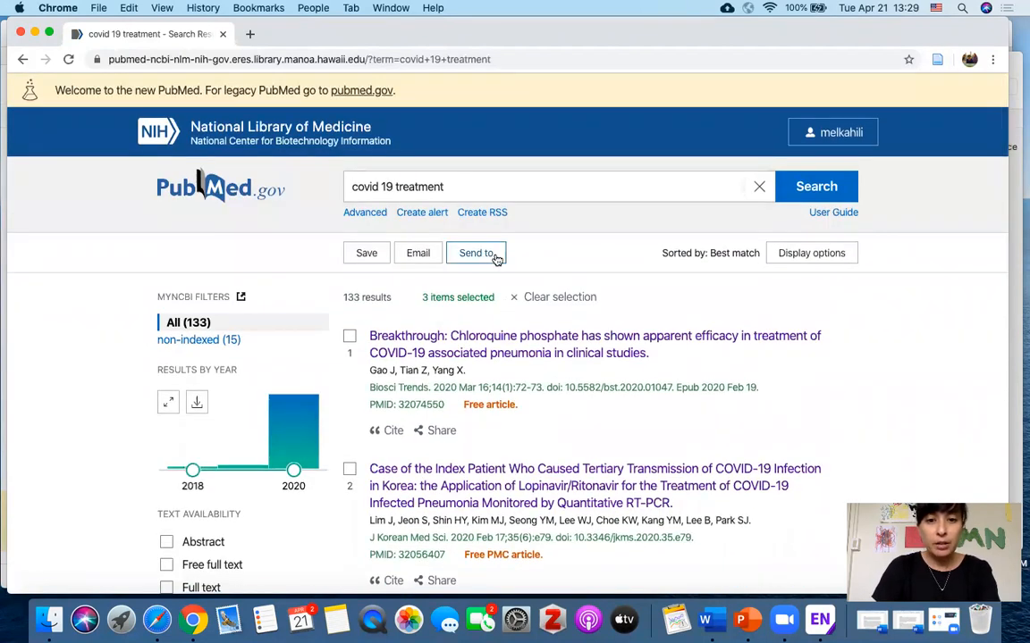
# Step: Send the three selected results to Citation manager and download the .nbib file
pyautogui.click(483, 254)
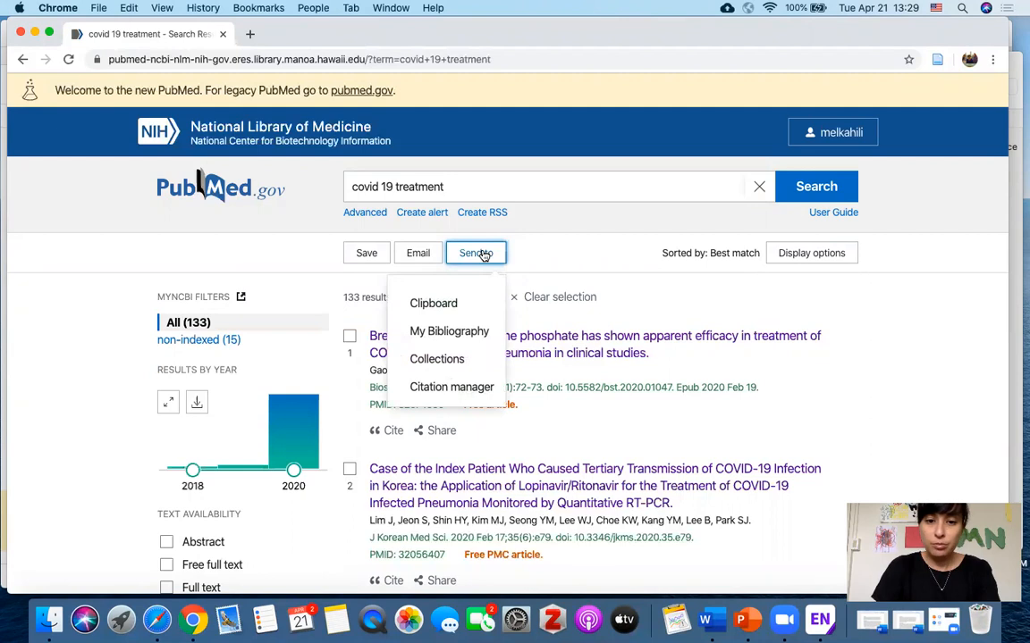
pyautogui.click(483, 391)
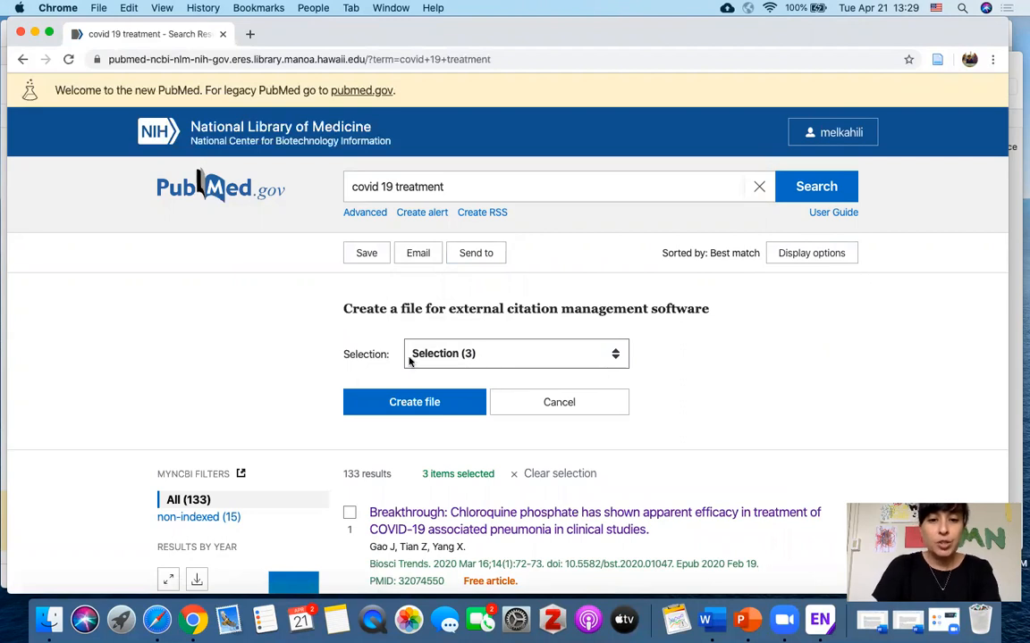
pyautogui.click(425, 407)
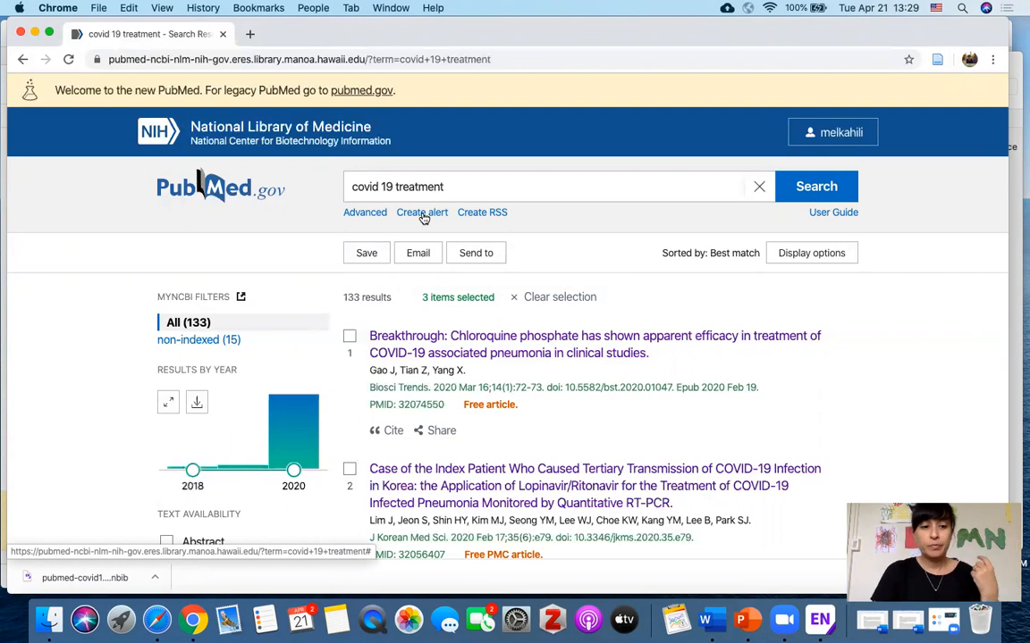
# Step: Import the .nbib file into EndNote, review the three Imported References, then return to PubMed
pyautogui.click(75, 579)
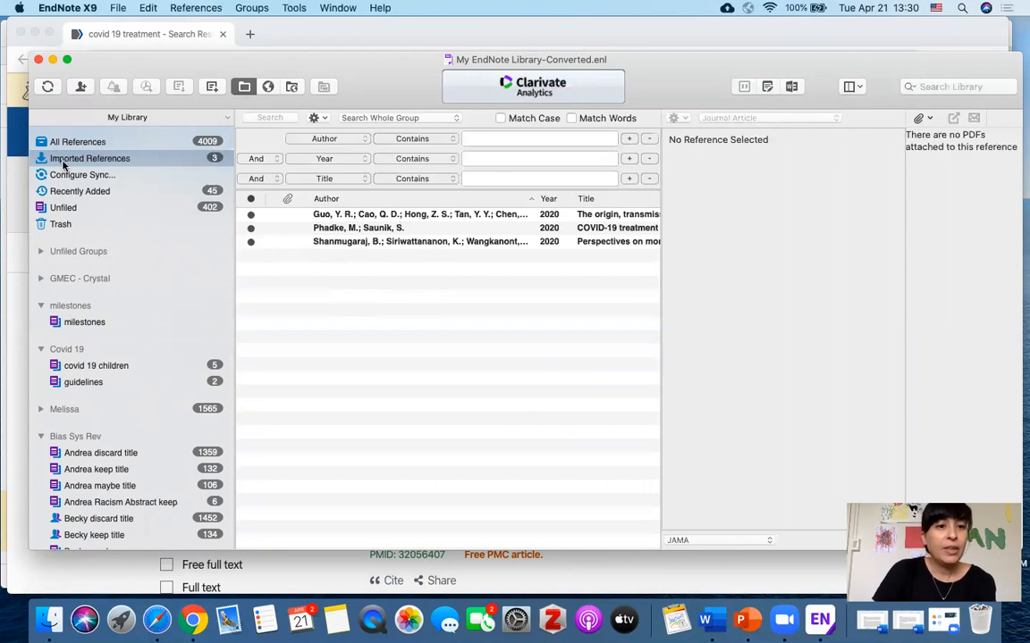
pyautogui.click(199, 160)
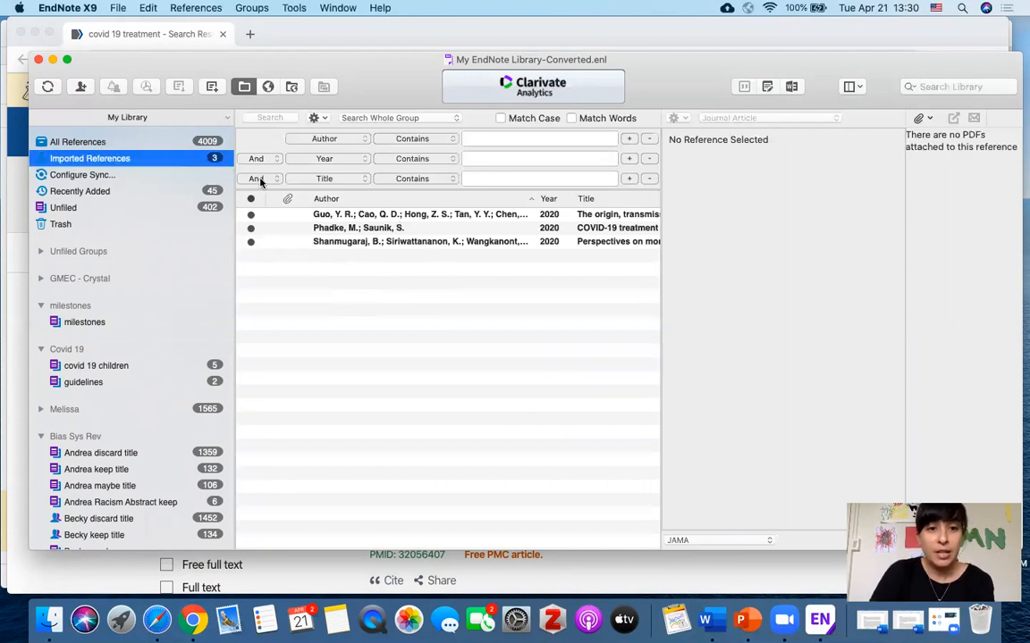
pyautogui.click(279, 217)
pyautogui.click(278, 217)
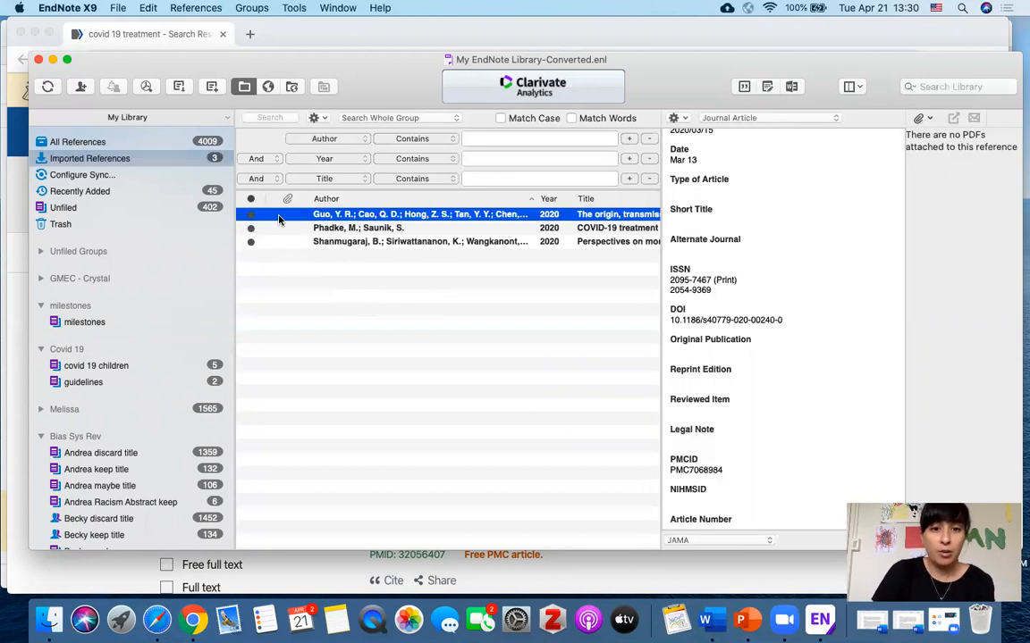
pyautogui.press('Down')
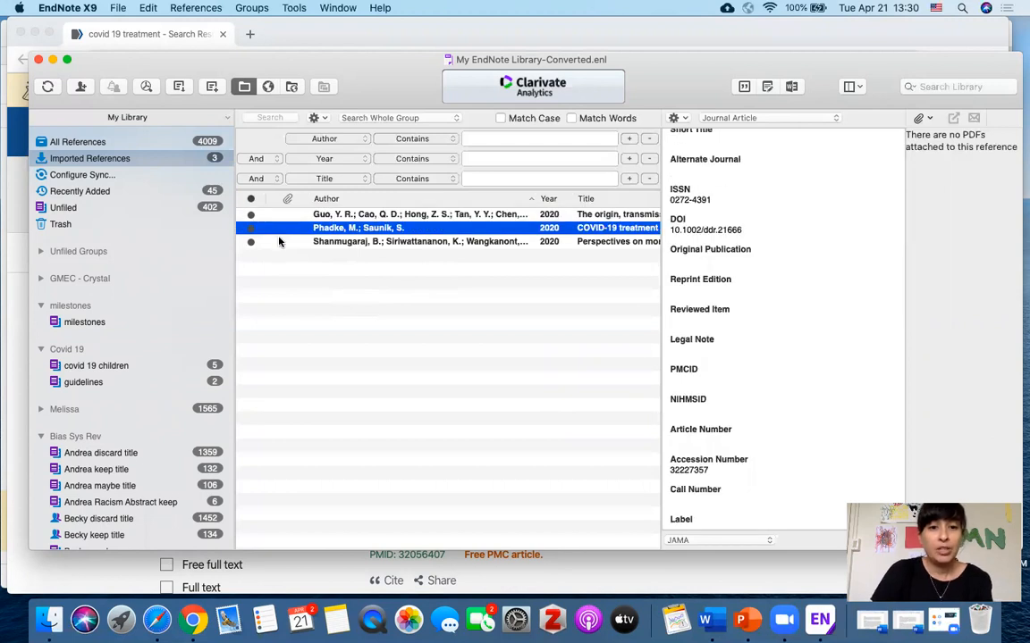
pyautogui.click(279, 241)
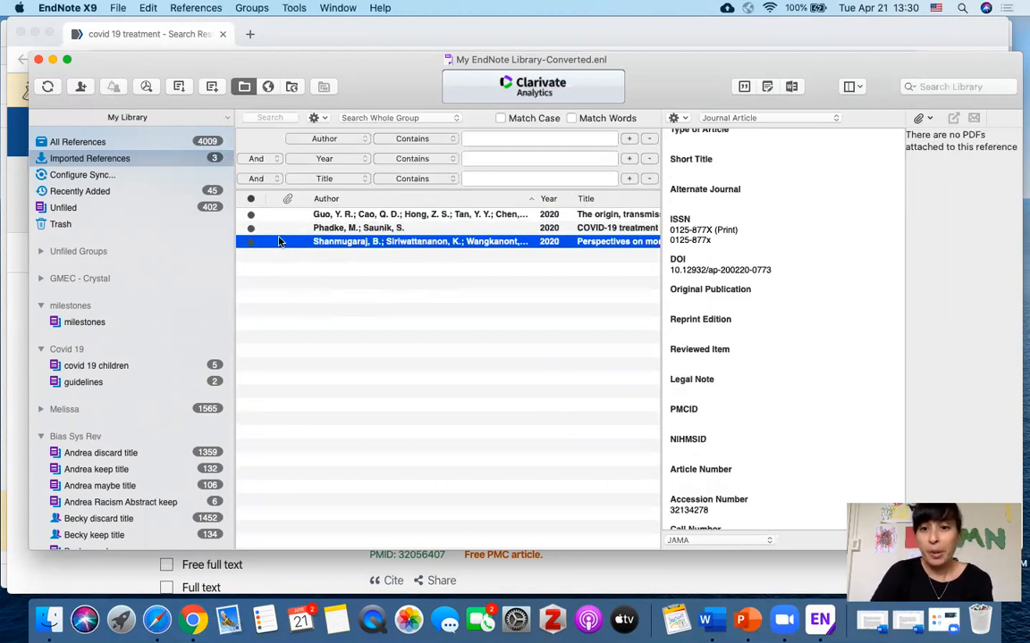
pyautogui.click(22, 452)
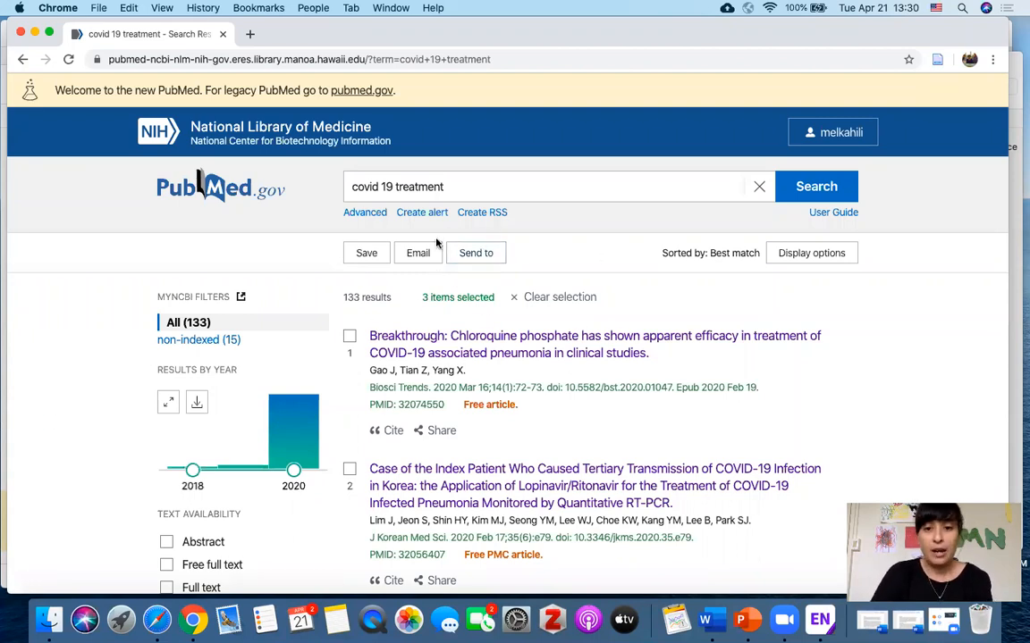
# Step: Clear the three selected PubMed results and set the citation-manager export to All results
pyautogui.click(517, 299)
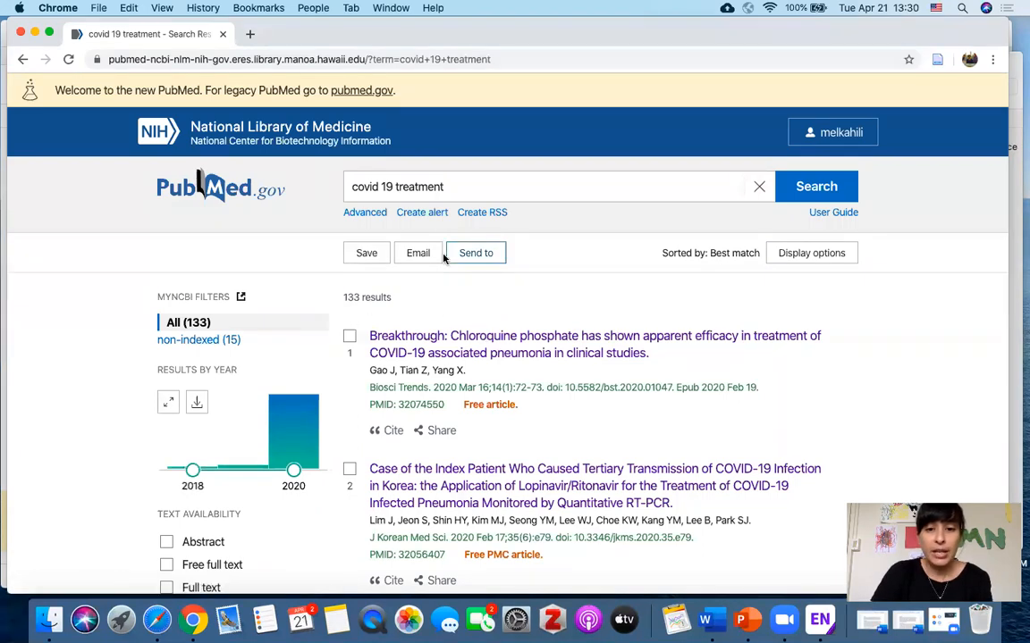
pyautogui.click(476, 254)
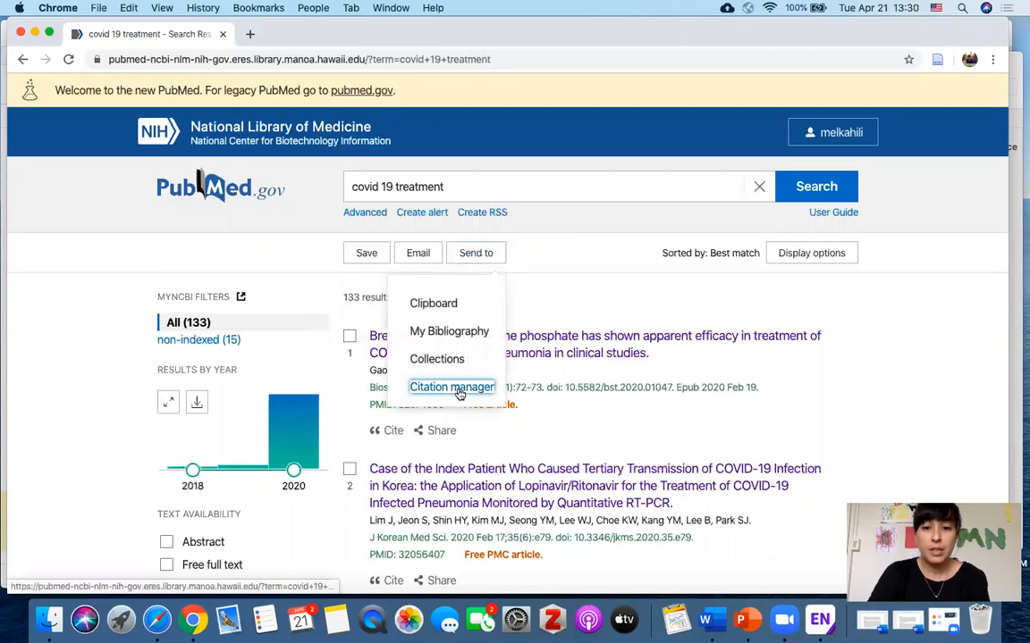
pyautogui.click(455, 390)
pyautogui.click(414, 353)
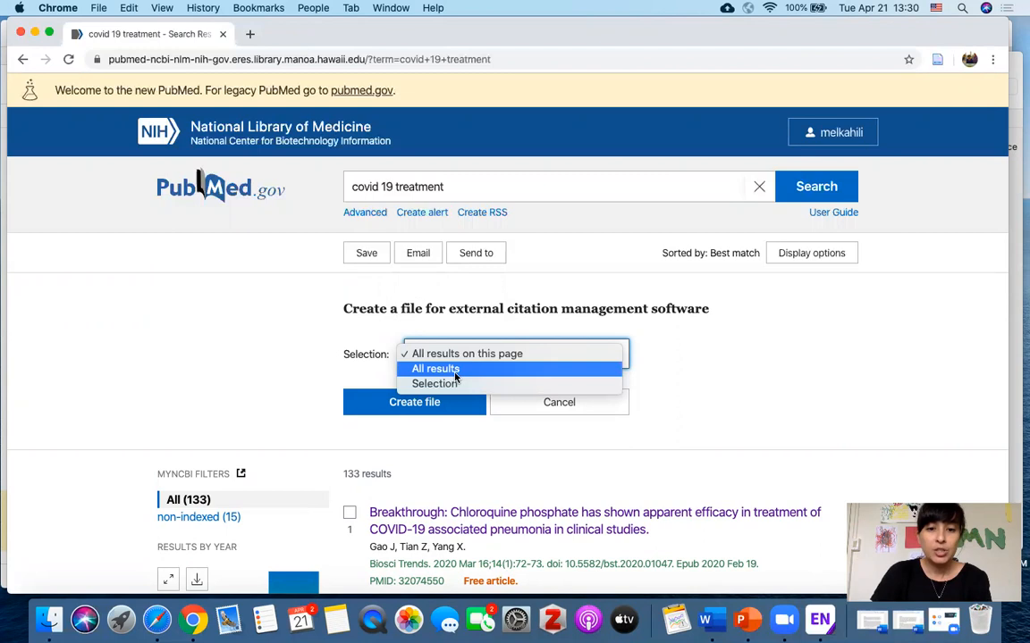
pyautogui.click(455, 369)
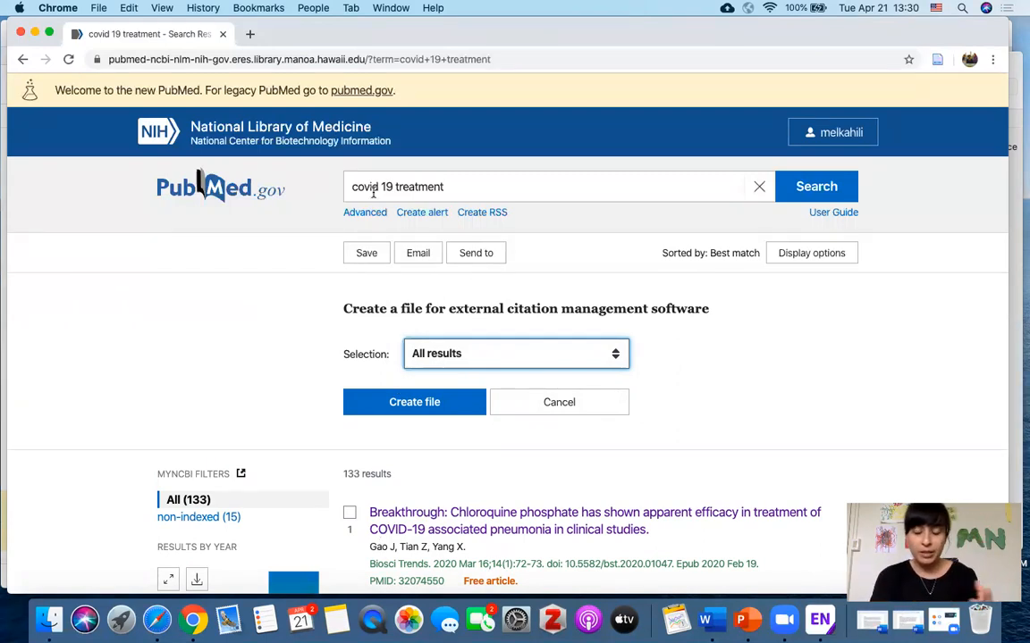
pyautogui.hotkey('ctrl', 'Up')
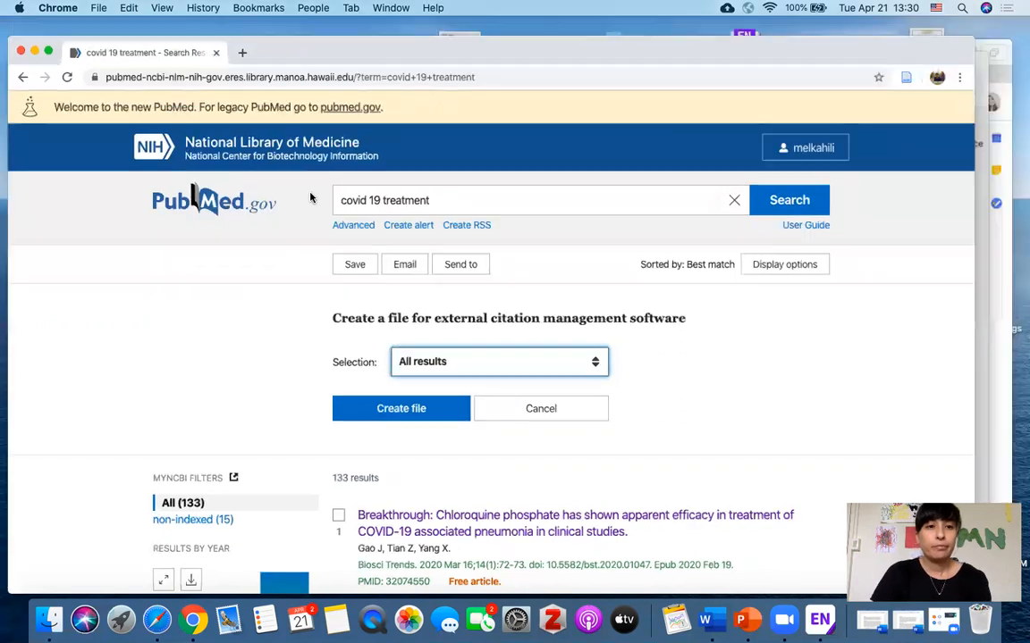
# Step: Bring EndNote forward and check the And and field search dropdowns unchanged, then return to PubMed
pyautogui.click(345, 189)
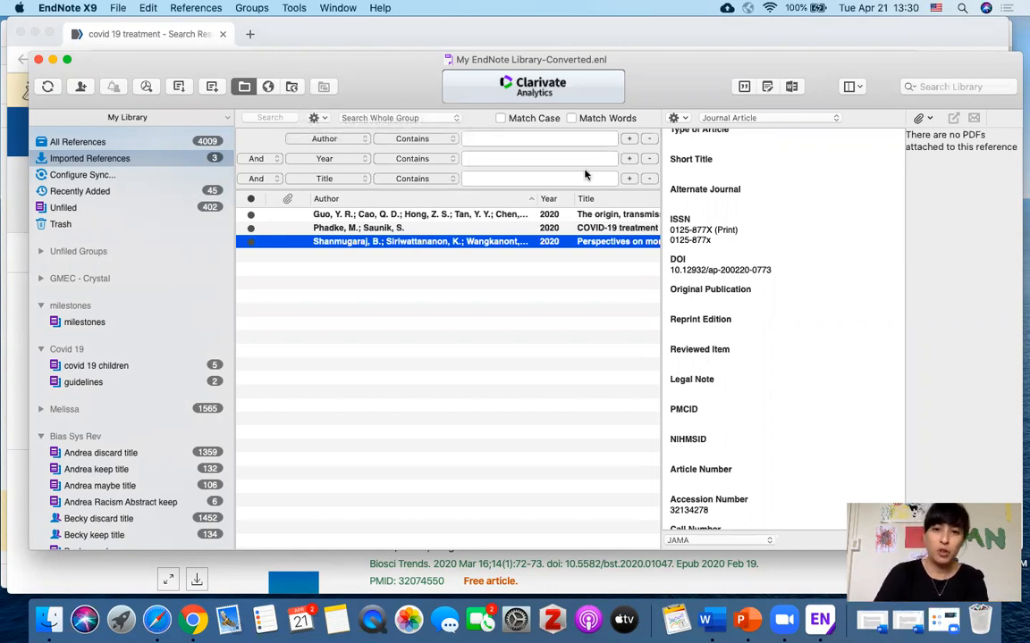
pyautogui.click(271, 161)
pyautogui.click(323, 141)
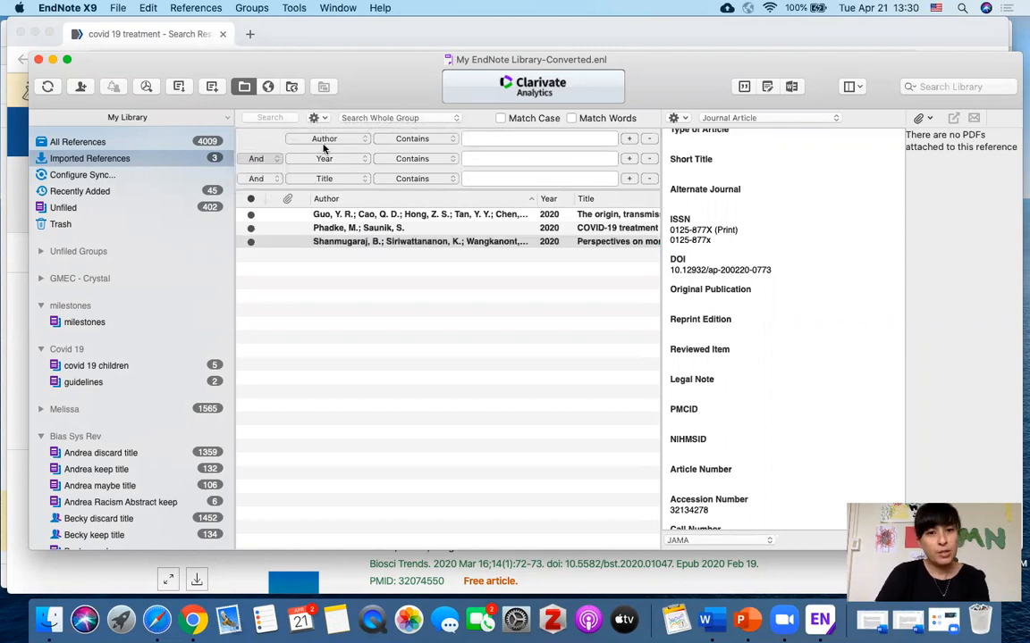
pyautogui.click(324, 141)
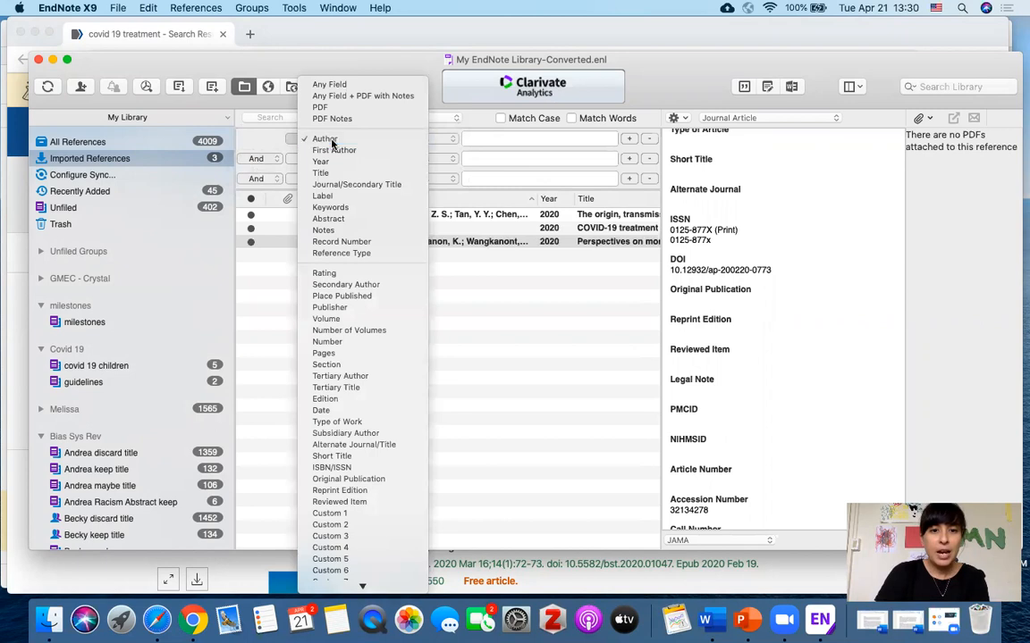
pyautogui.click(254, 153)
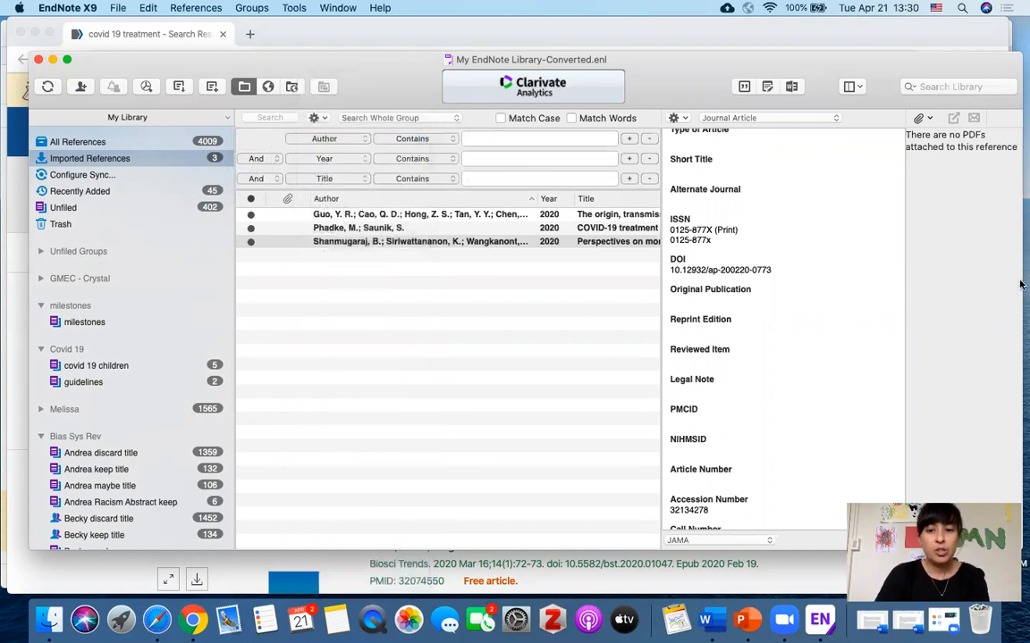
pyautogui.click(800, 586)
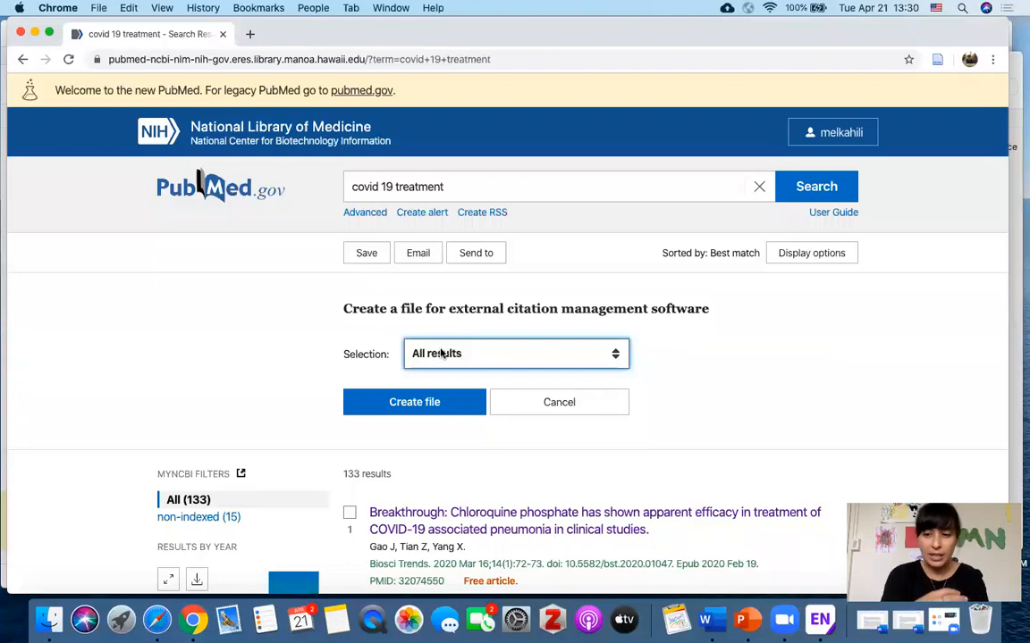
# Step: Bring EndNote back and browse the three 2020 COVID-19 references in Imported References
pyautogui.hotkey('ctrl', 'Up')
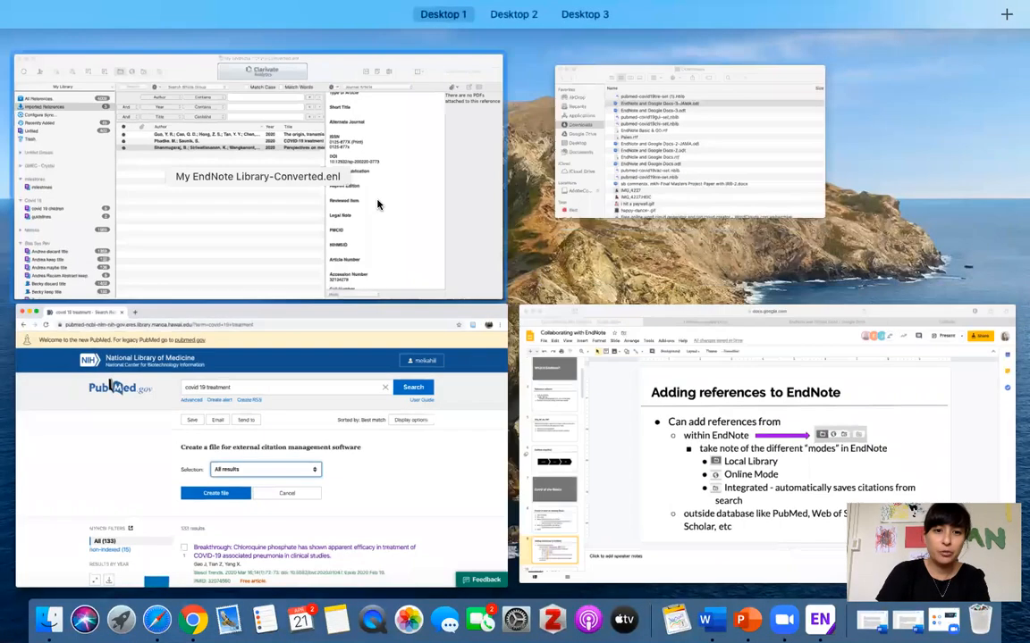
pyautogui.click(377, 202)
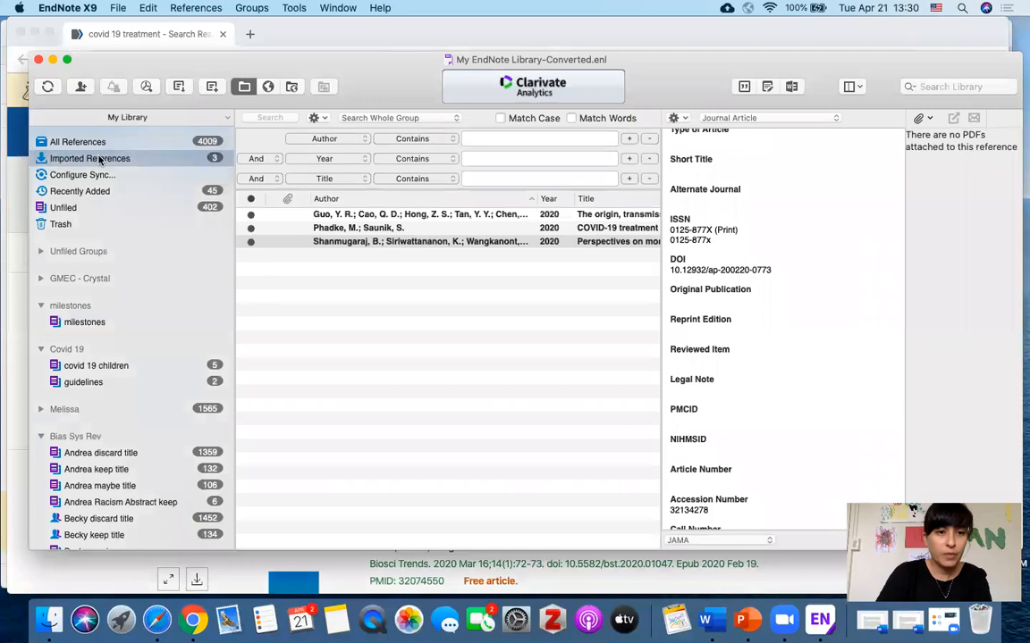
pyautogui.click(90, 158)
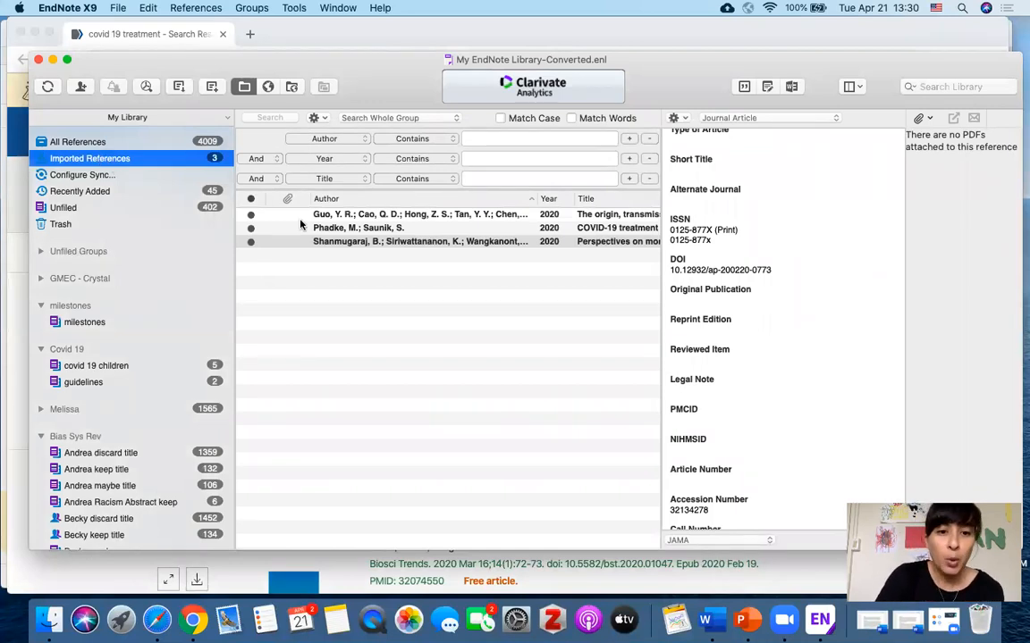
pyautogui.click(340, 215)
pyautogui.click(334, 216)
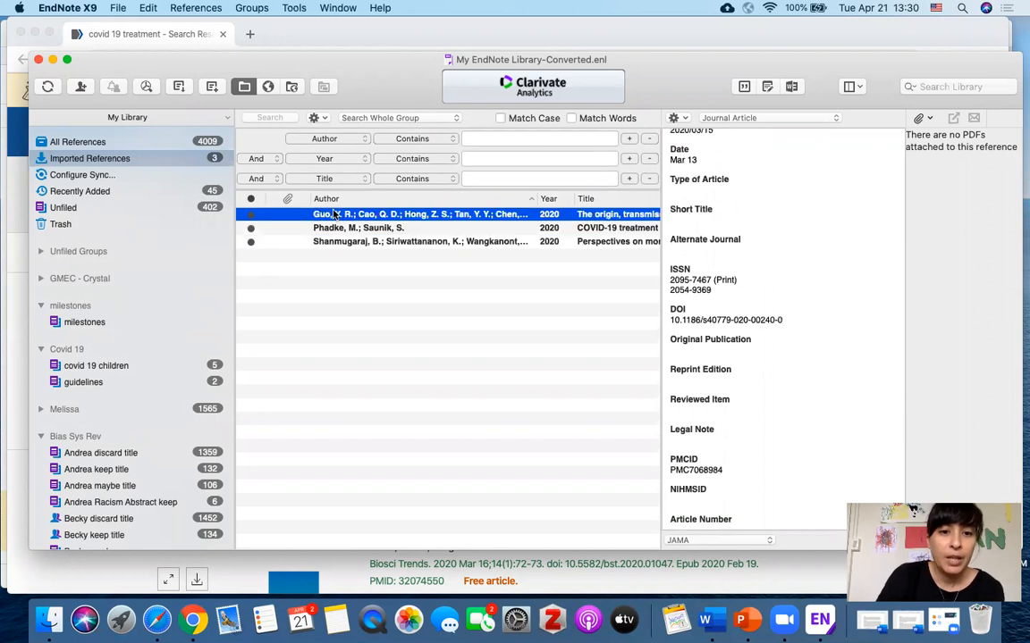
pyautogui.press('Down')
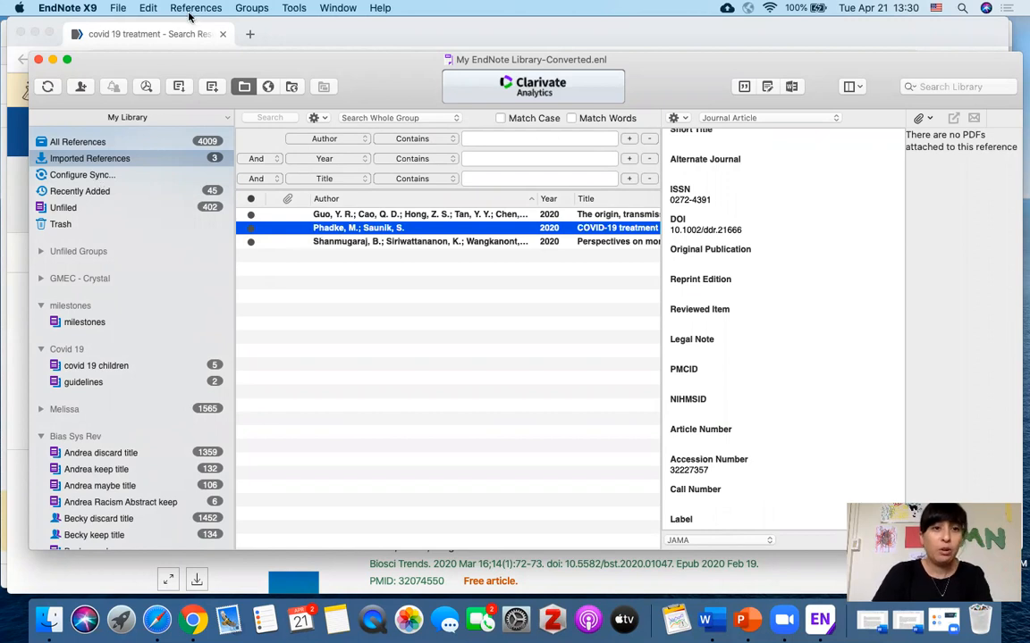
# Step: Create a new group named 'treatment' and display its empty reference list
pyautogui.click(259, 9)
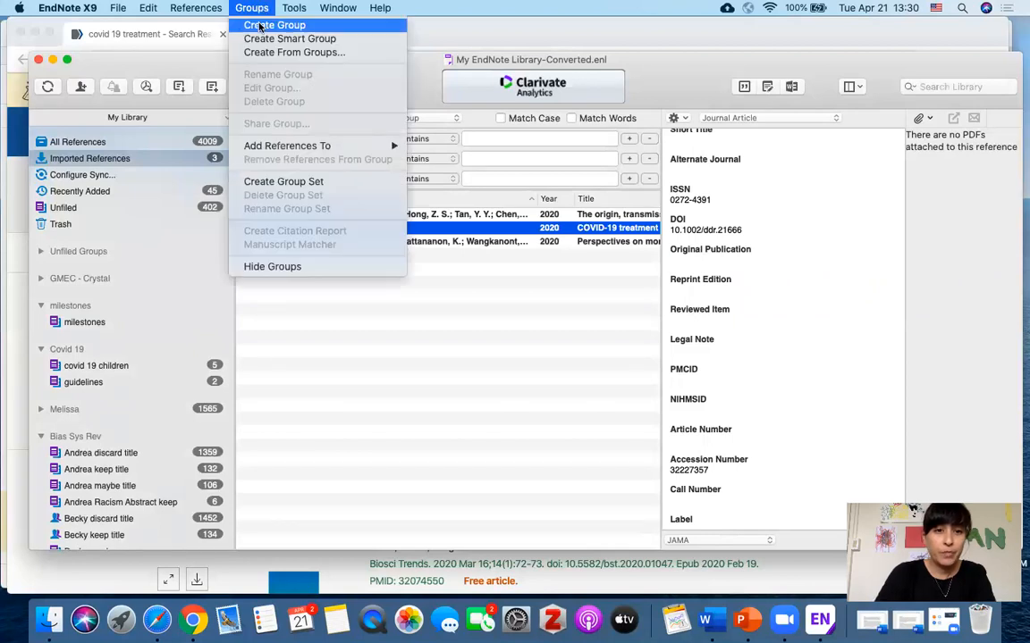
pyautogui.click(259, 25)
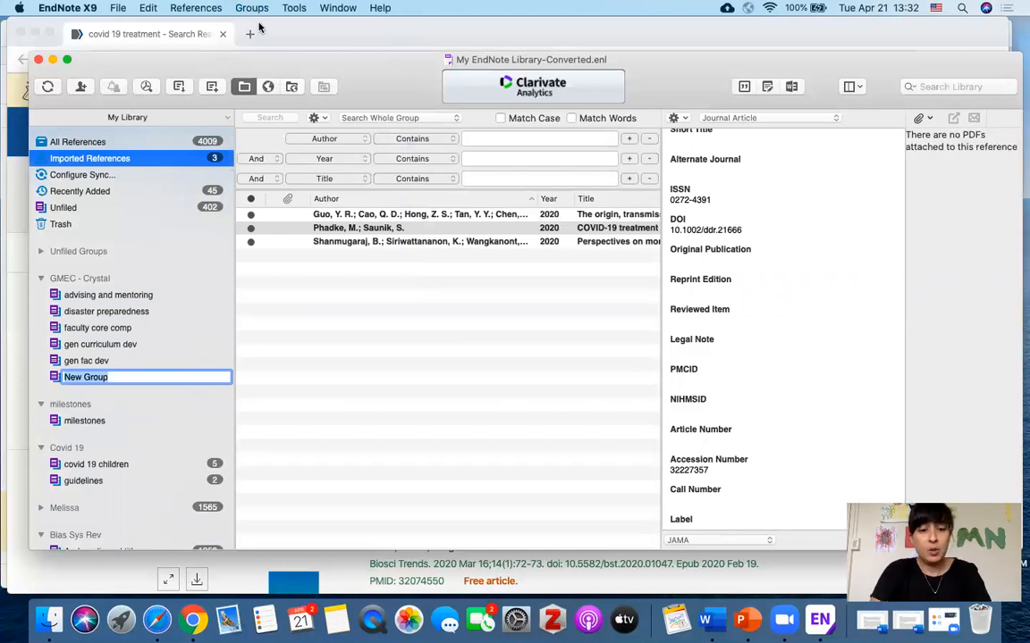
pyautogui.write('treatment')
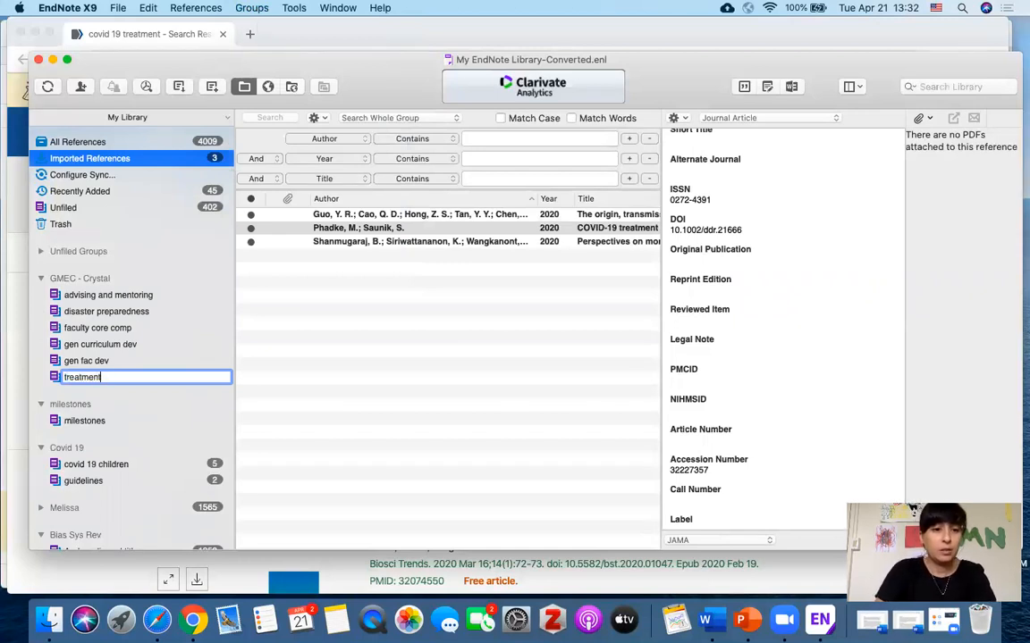
pyautogui.press('Return')
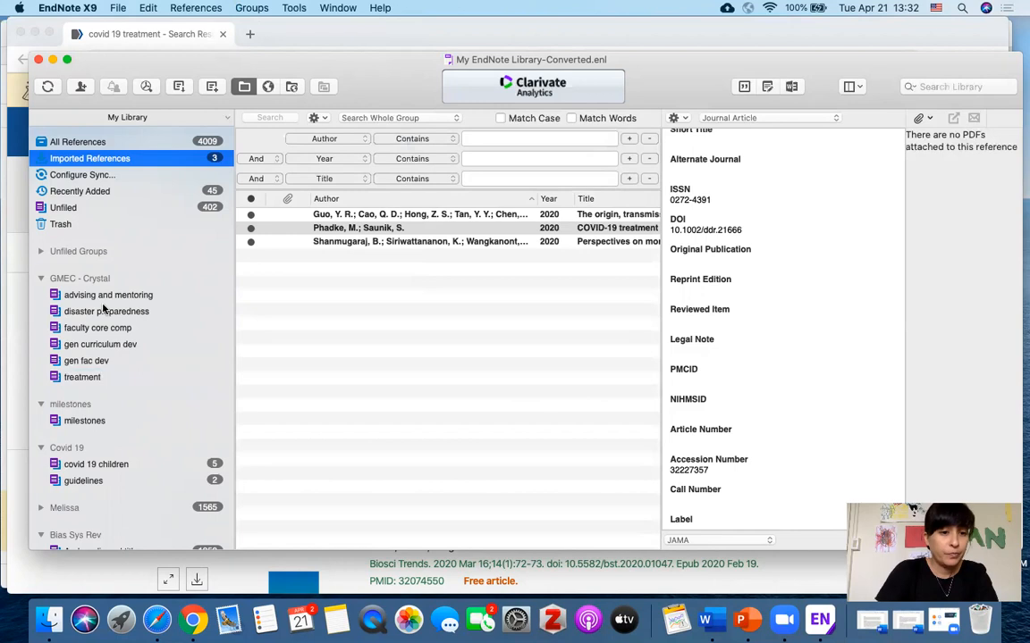
pyautogui.click(78, 379)
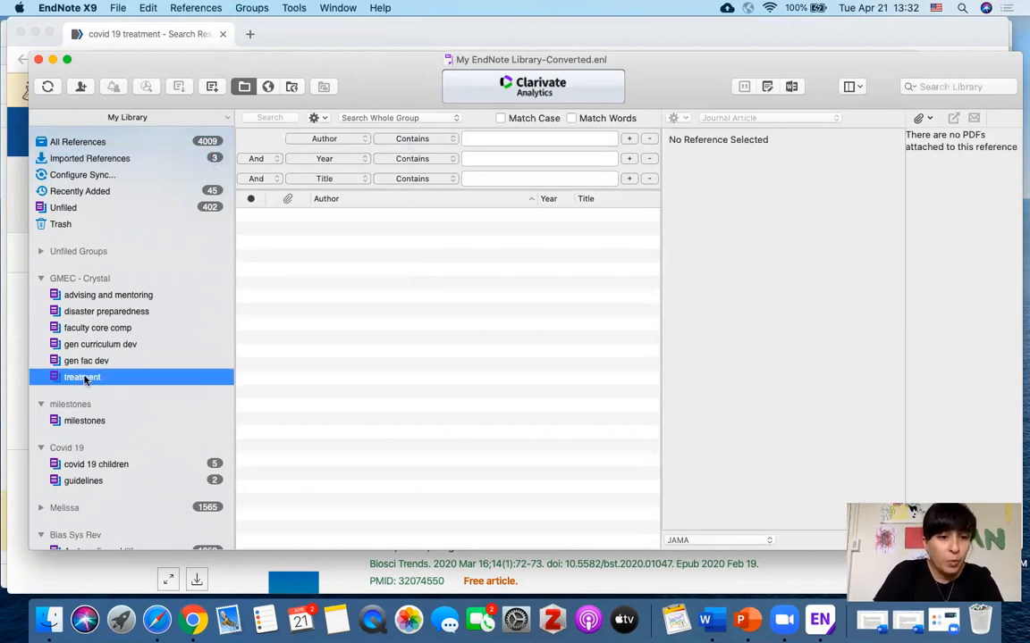
# Step: Drag the treatment group under the Covid 19 group set, below guidelines
pyautogui.moveTo(84, 381); pyautogui.dragTo(91, 470)
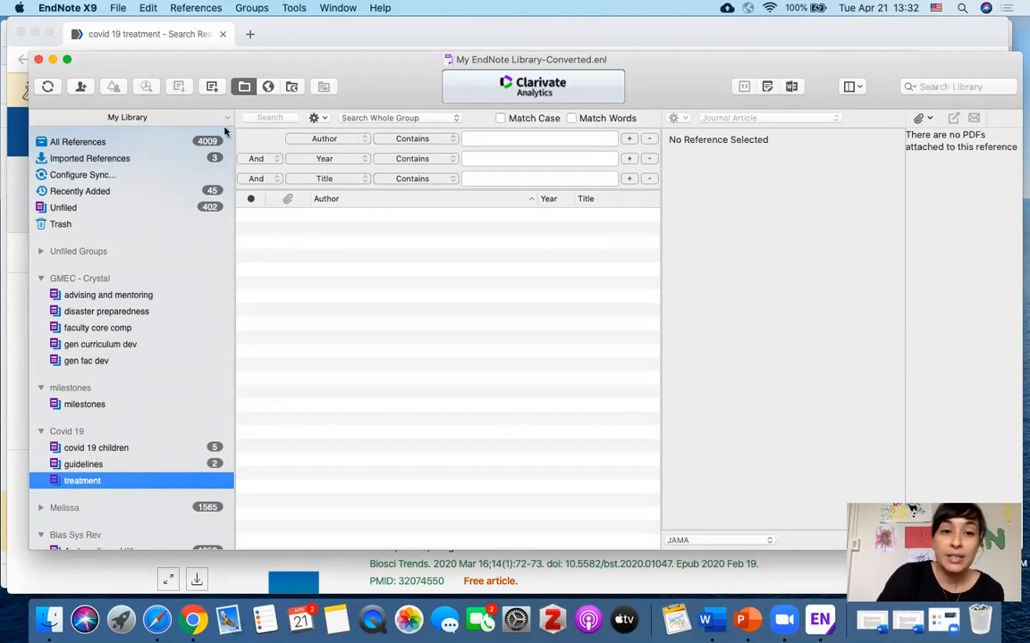
# Step: Create a group set, keeping the default name 'New Group Set'
pyautogui.click(242, 11)
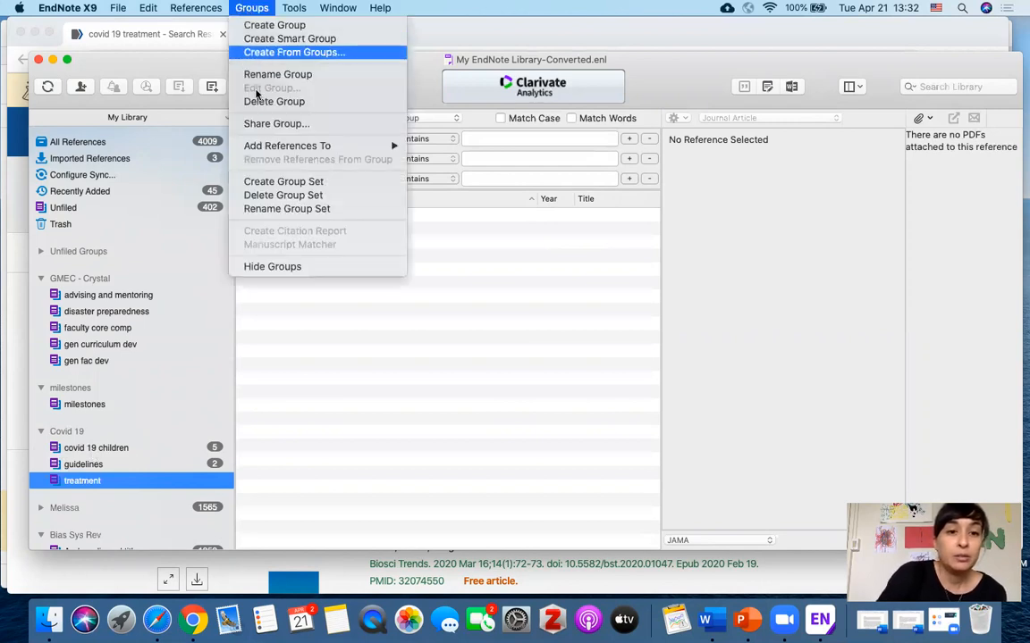
pyautogui.click(260, 182)
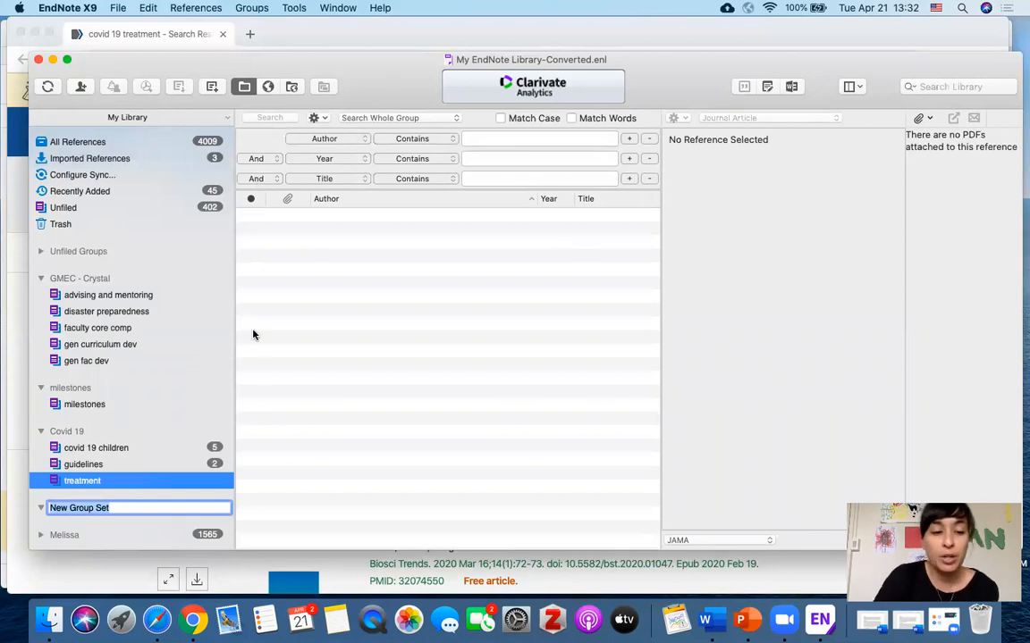
pyautogui.click(256, 358)
# Step: Browse the Covid 19 groups: covid 19 children, guidelines and the empty treatment group
pyautogui.click(79, 509)
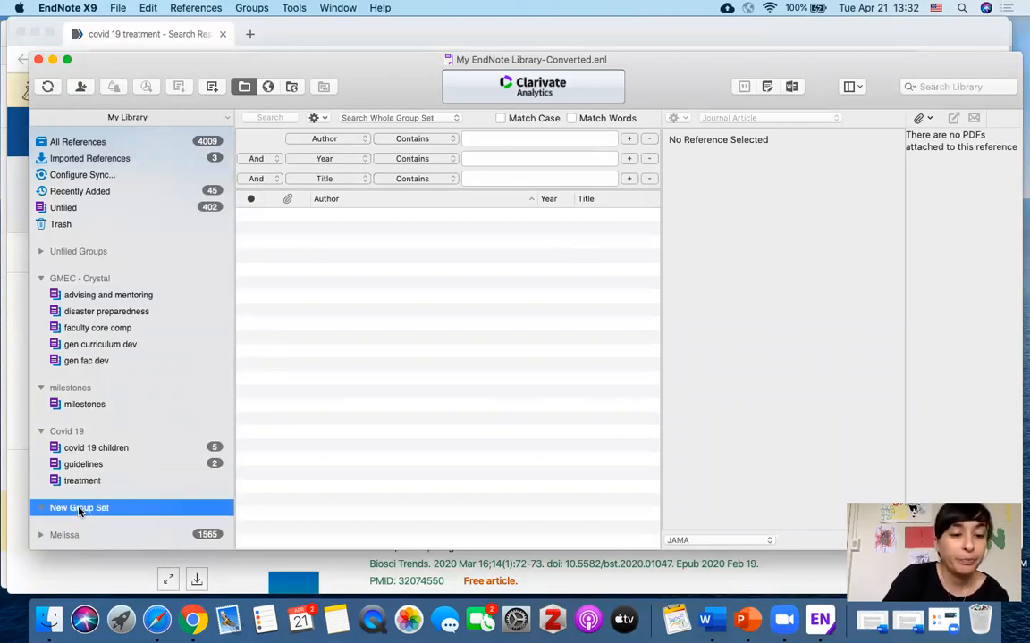
pyautogui.click(65, 432)
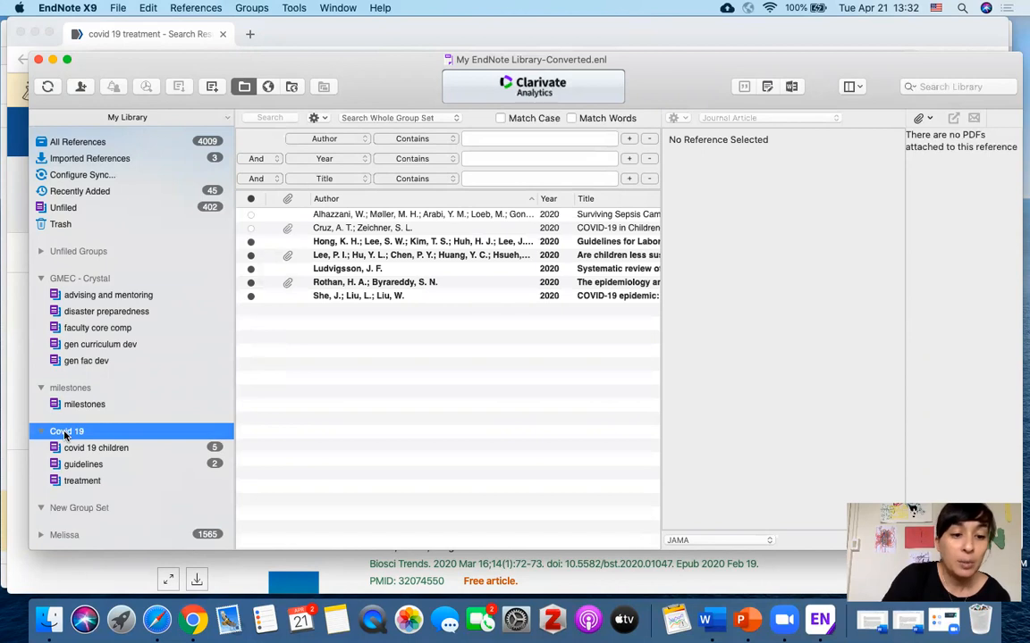
pyautogui.click(65, 433)
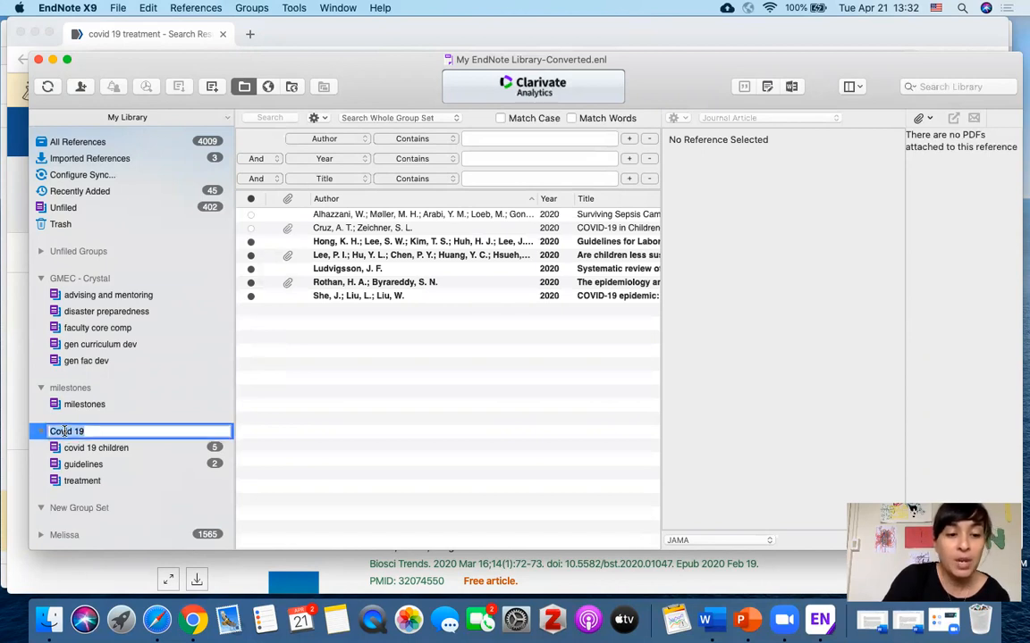
pyautogui.click(89, 455)
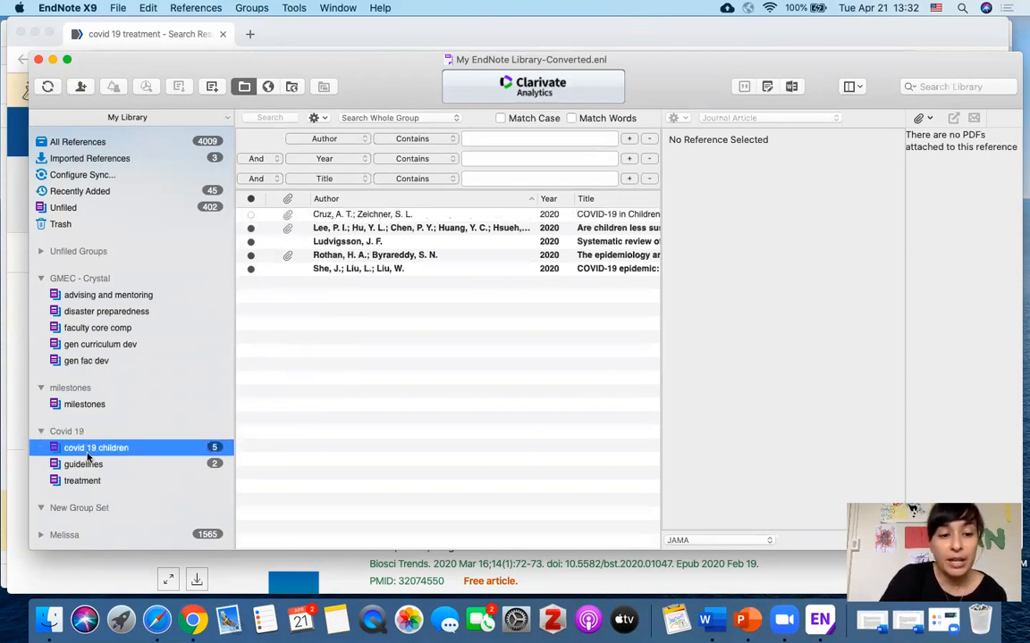
pyautogui.click(89, 456)
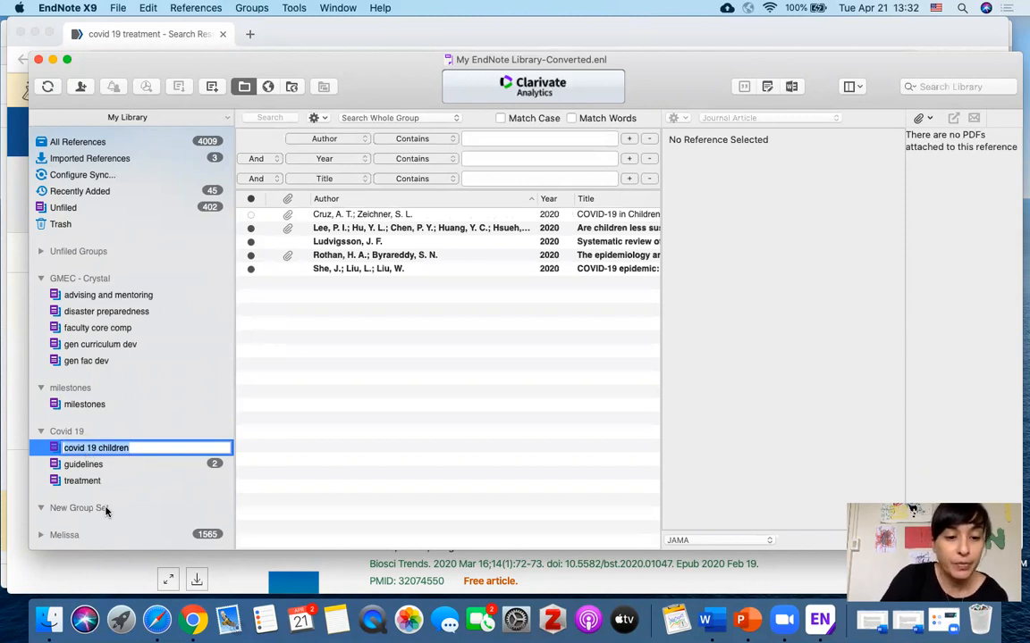
pyautogui.click(93, 468)
pyautogui.click(219, 460)
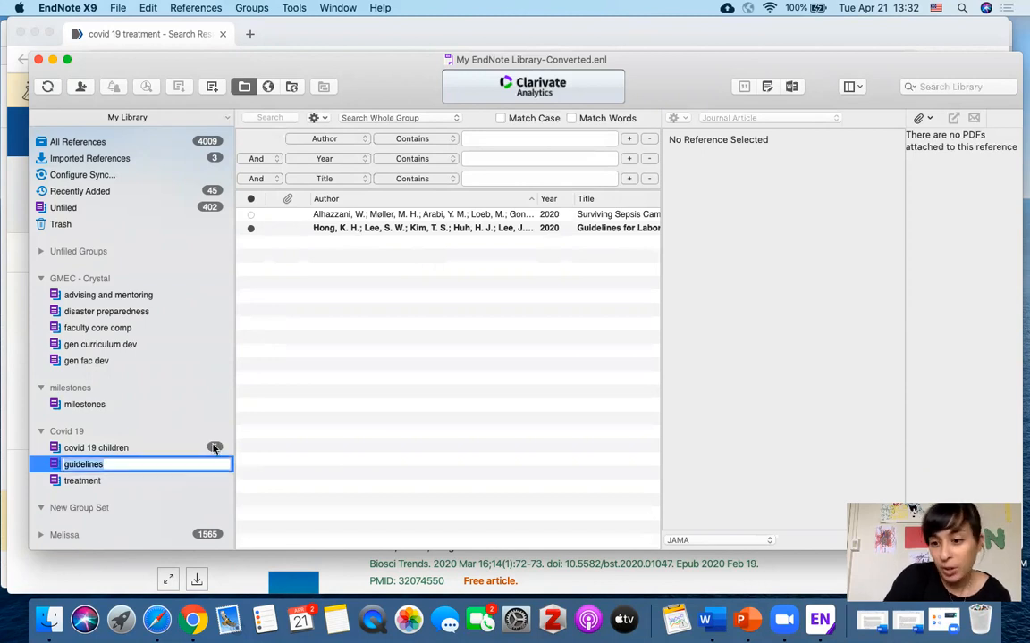
pyautogui.click(86, 483)
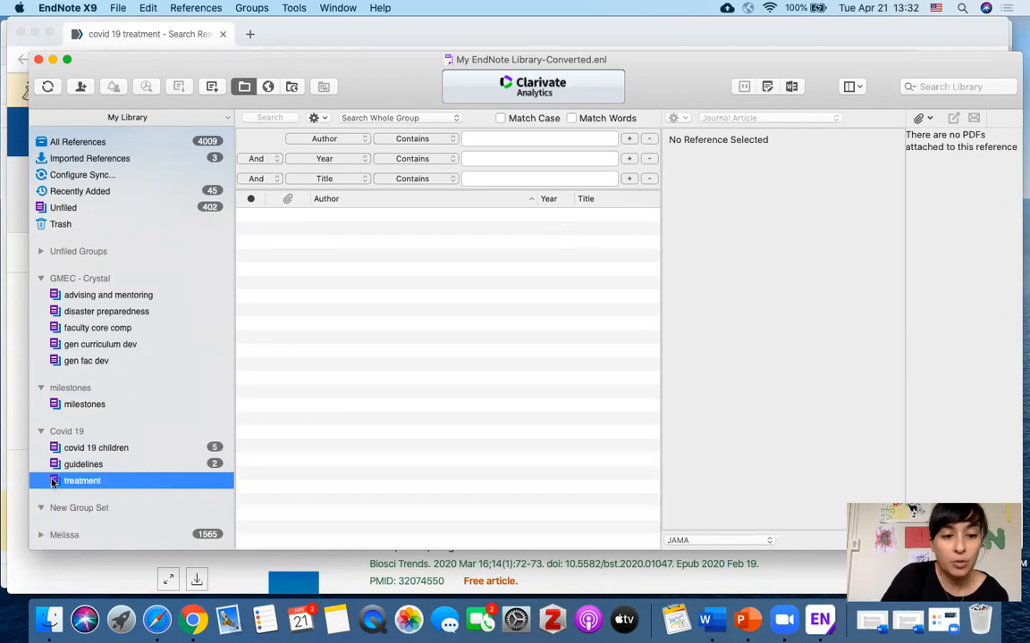
# Step: Select all three imported references and drag them into the treatment group
pyautogui.click(100, 159)
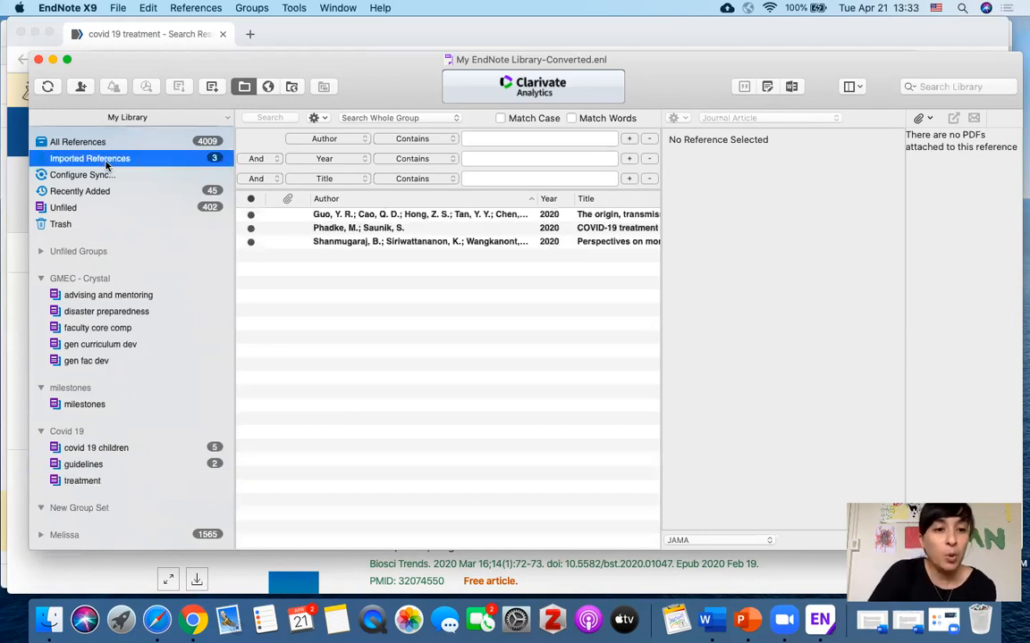
pyautogui.click(358, 215)
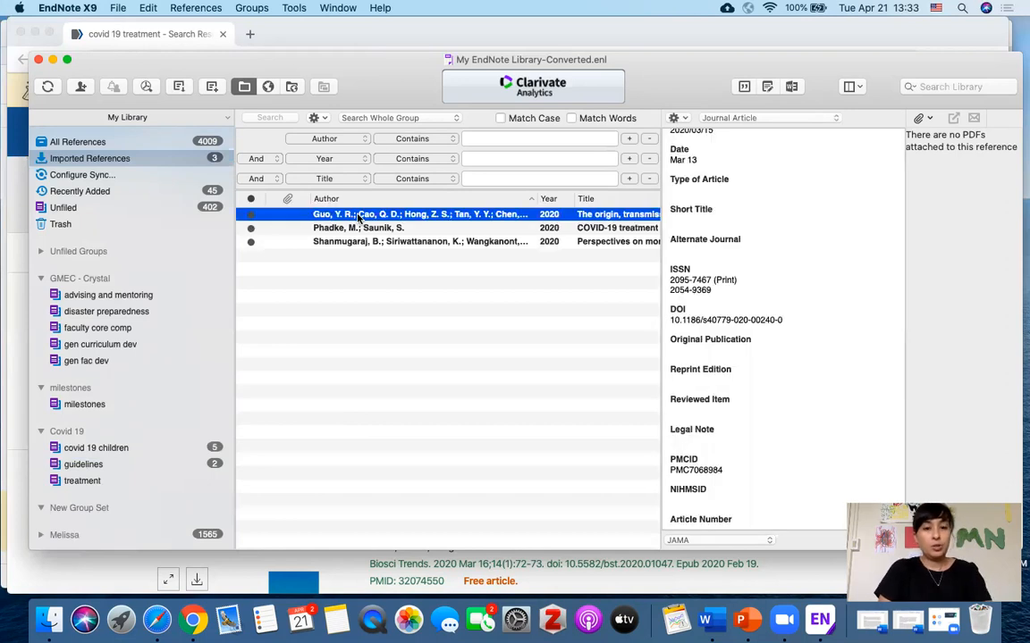
pyautogui.keyDown('shift'); pyautogui.click(351, 243); pyautogui.keyUp('shift')
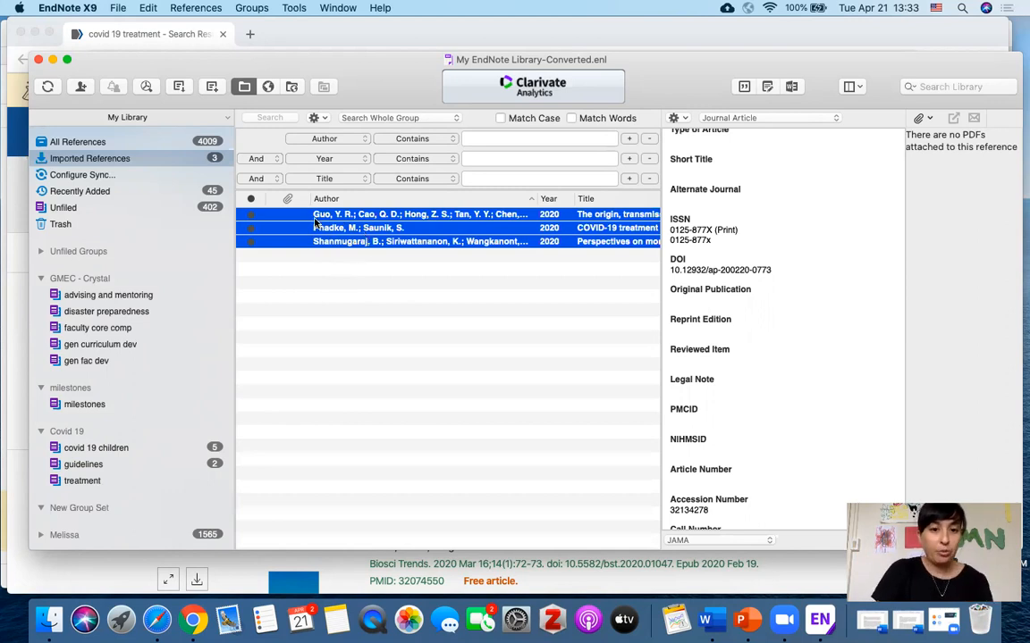
pyautogui.moveTo(273, 213); pyautogui.dragTo(107, 484)
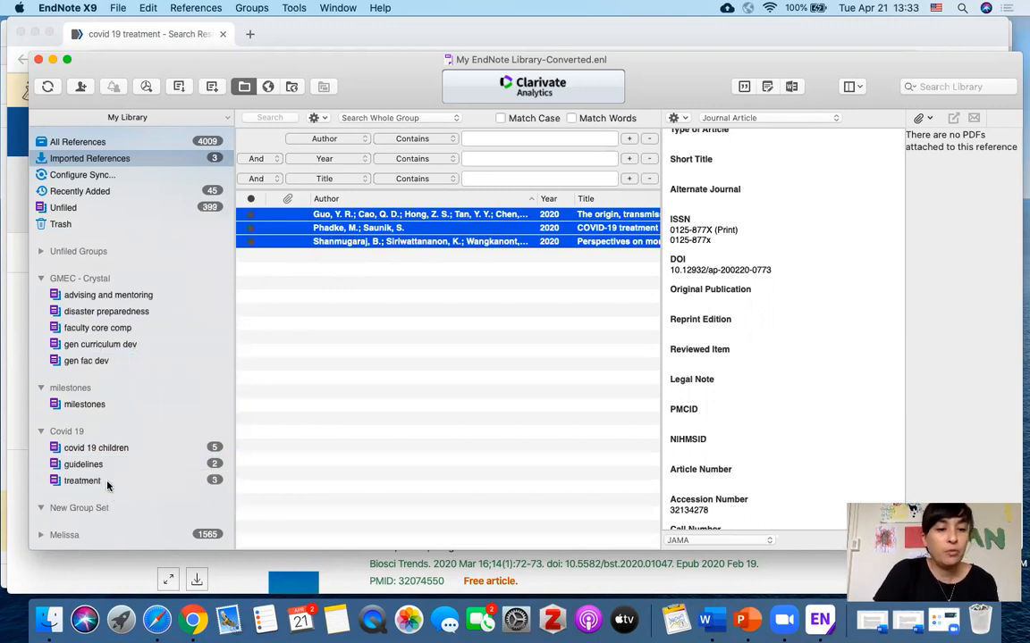
# Step: Check the treatment and covid 19 children groups, then bring PubMed forward
pyautogui.click(71, 482)
pyautogui.click(69, 481)
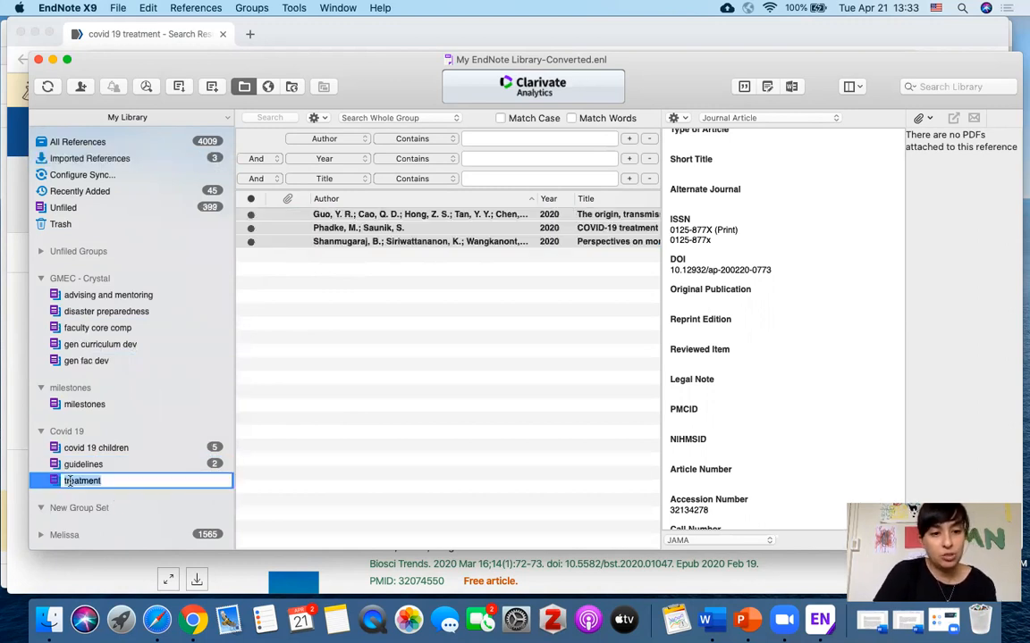
pyautogui.click(111, 447)
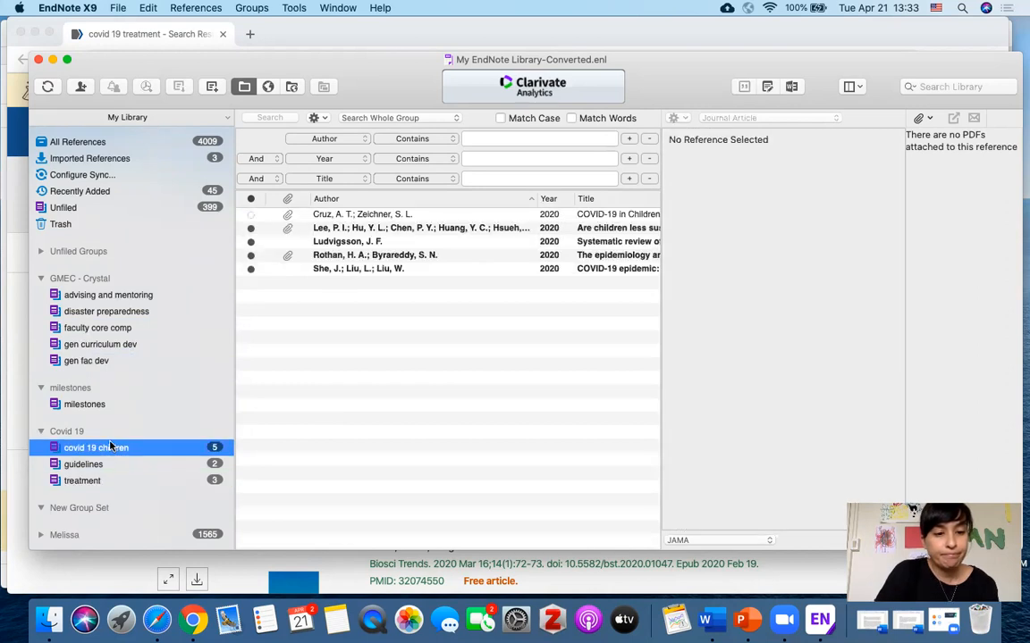
pyautogui.click(15, 442)
# Step: Switch to the Google Slides deck and step through the PubMed citation slides to slide 12, 'Auto export'
pyautogui.hotkey('ctrl', 'Up')
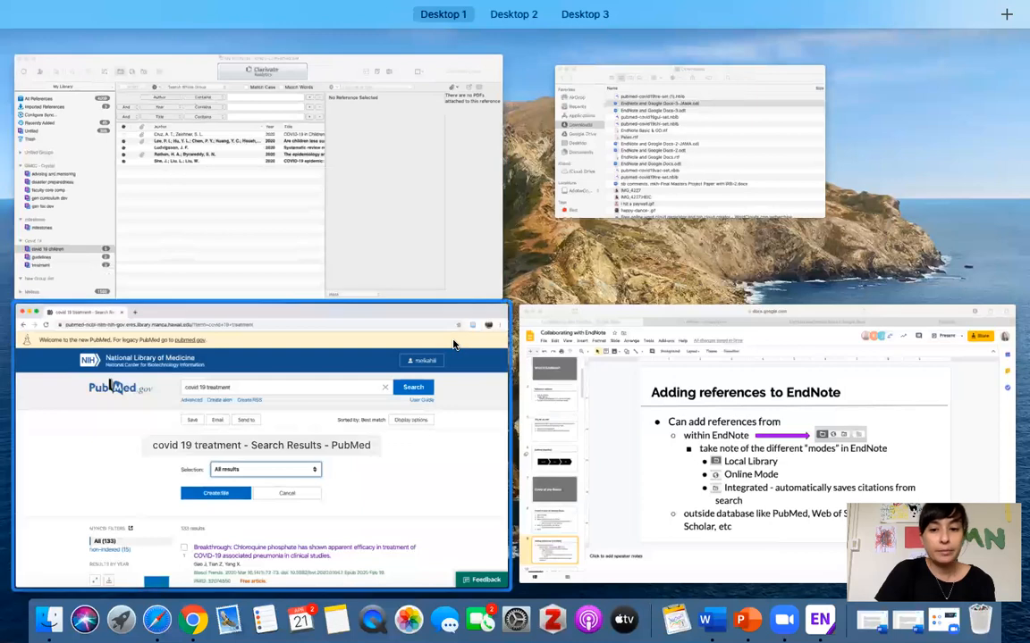
pyautogui.click(597, 381)
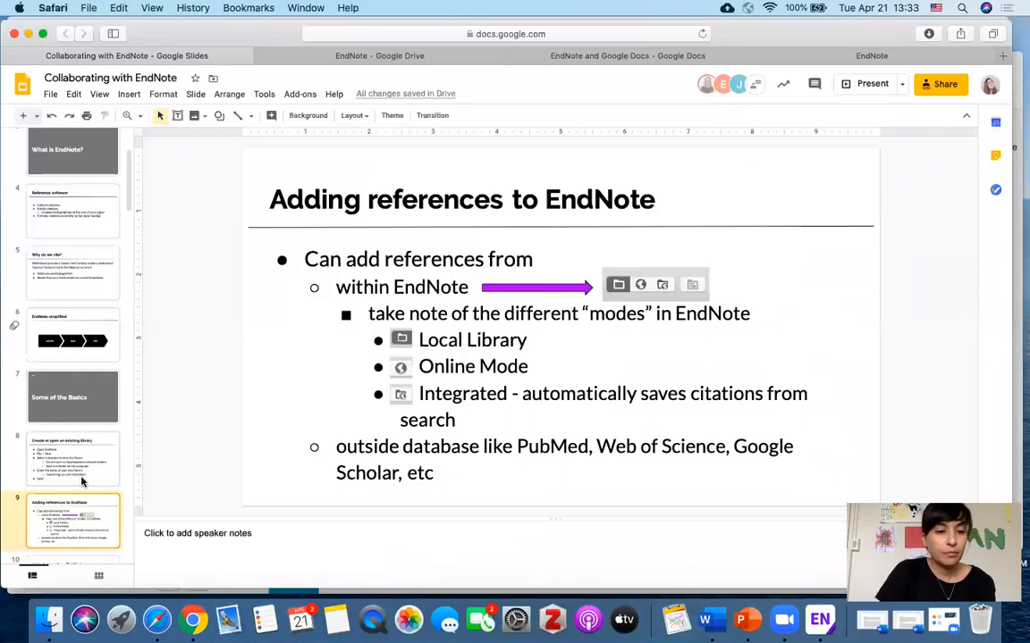
pyautogui.scroll(-5, 82, 481)
pyautogui.click(54, 374)
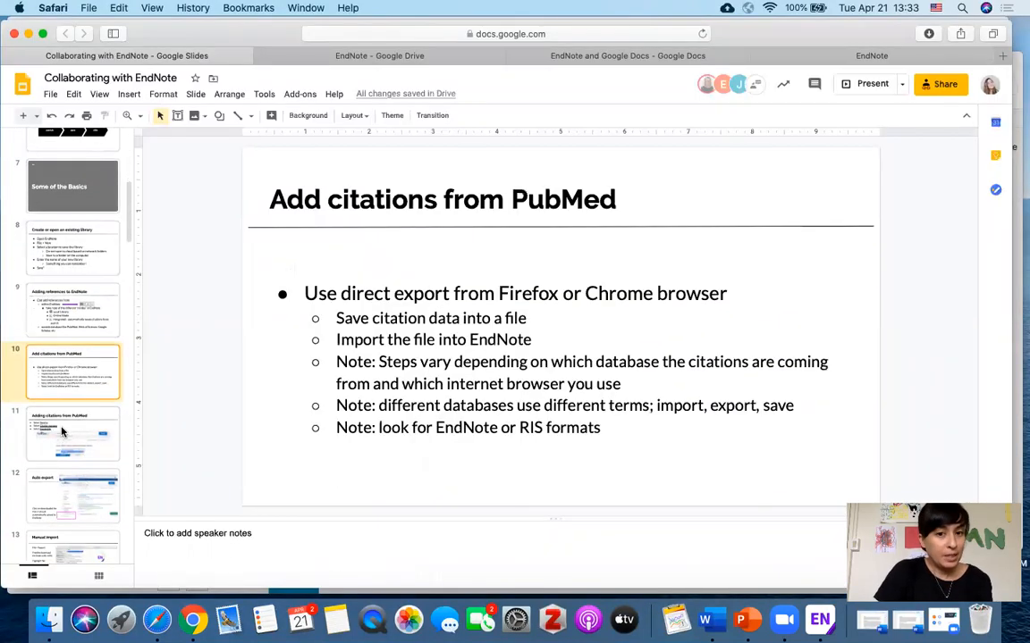
pyautogui.click(62, 431)
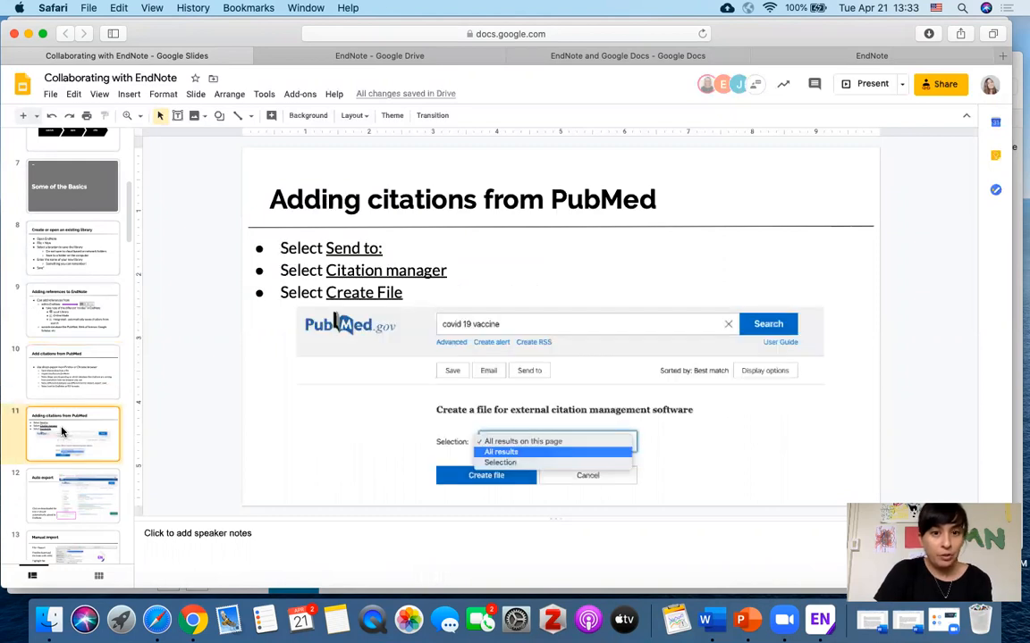
pyautogui.scroll(-1, 62, 431)
pyautogui.click(58, 422)
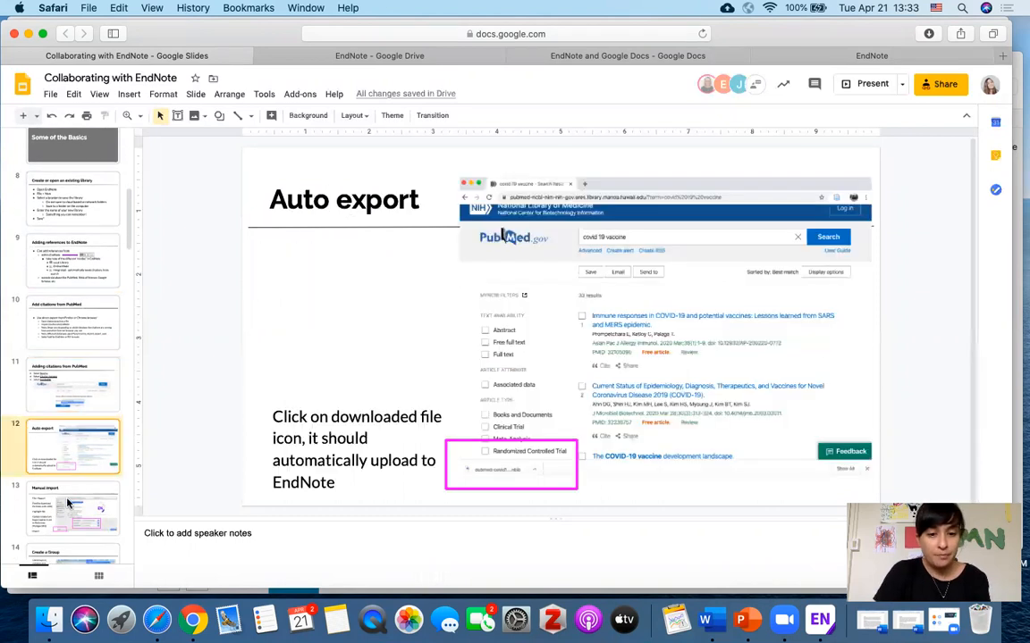
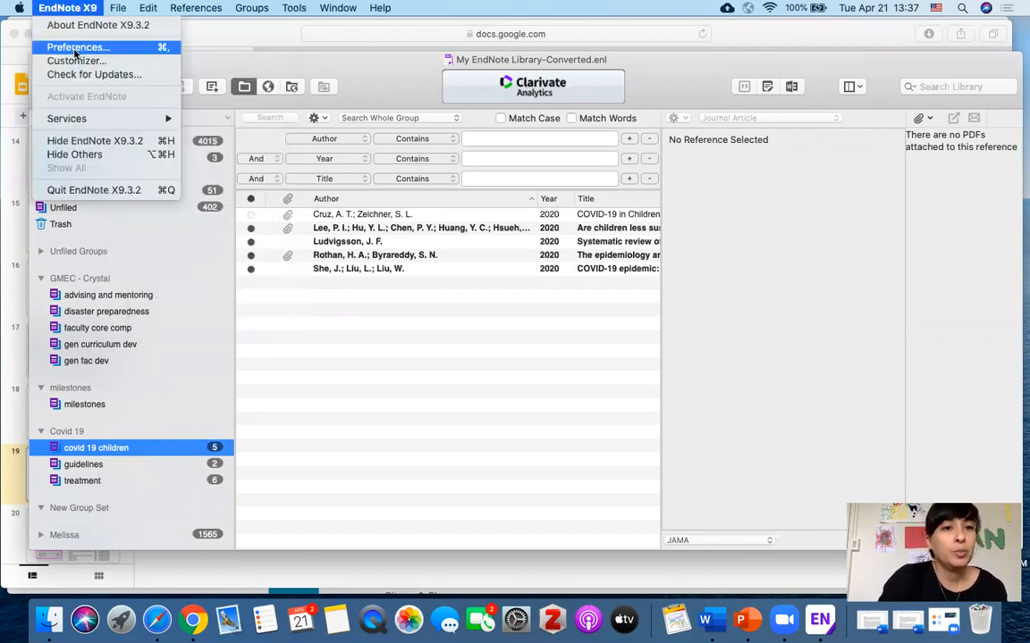
# Step: Open EndNote's Find Full Text preferences and select the OpenURL path link on the setup slide
pyautogui.click(68, 45)
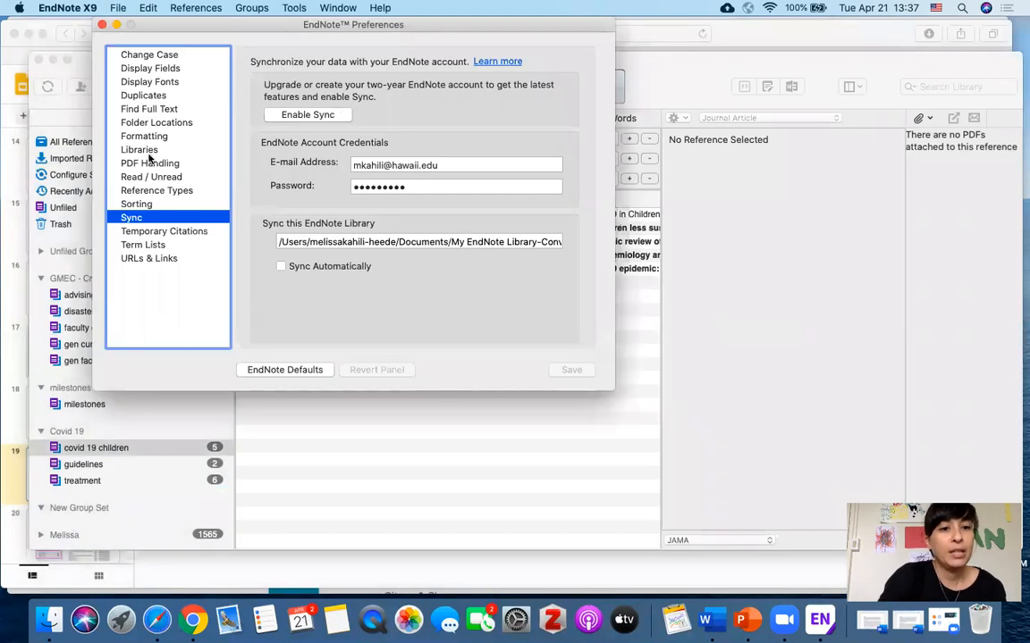
pyautogui.click(146, 109)
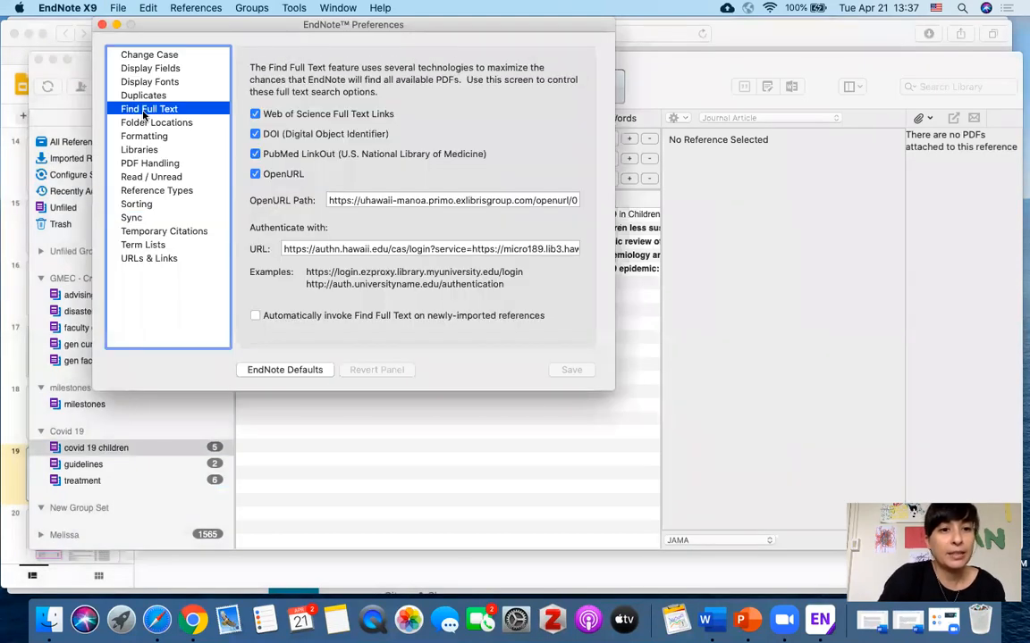
pyautogui.click(361, 200)
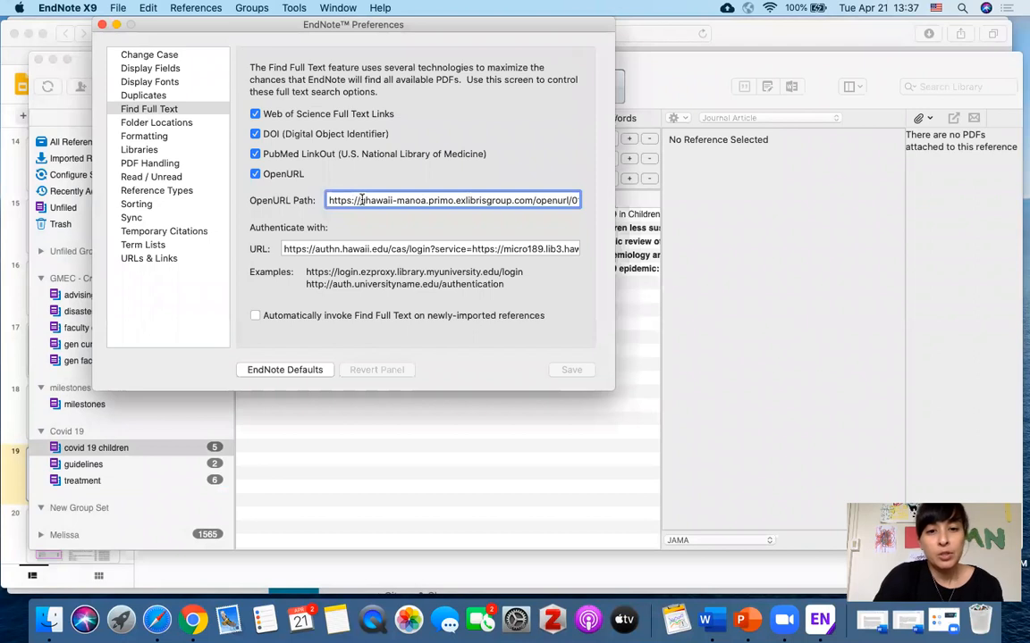
pyautogui.doubleClick(361, 200)
pyautogui.click(361, 200)
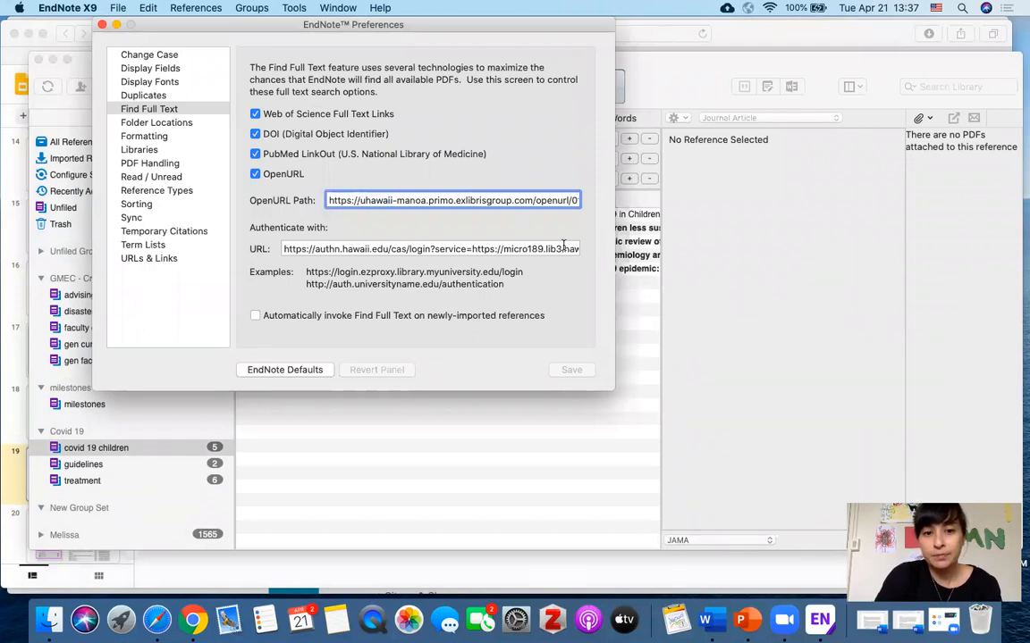
pyautogui.click(389, 565)
pyautogui.moveTo(343, 384); pyautogui.dragTo(271, 350)
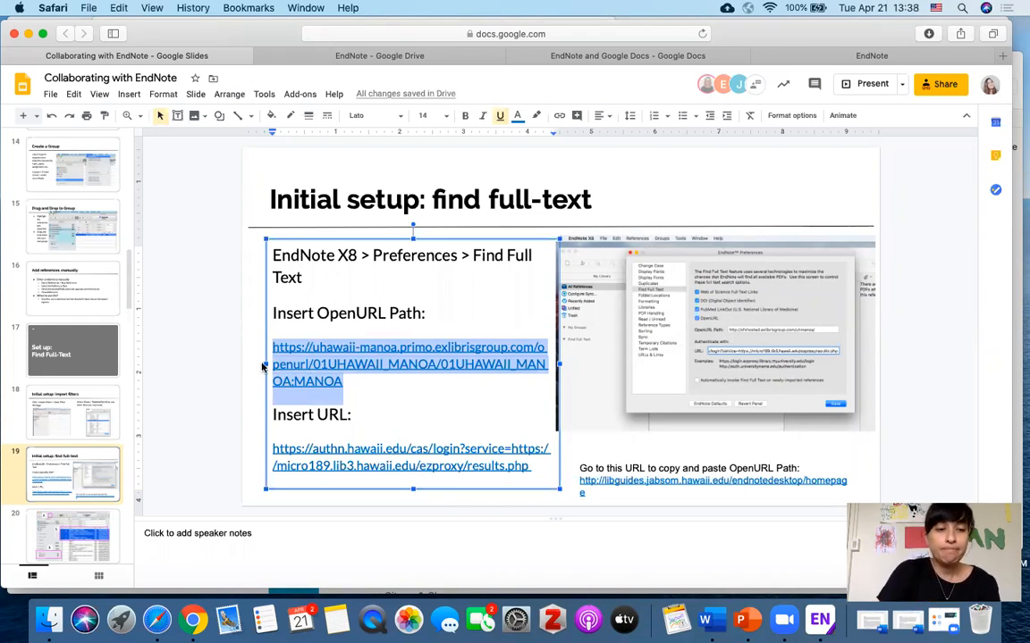
# Step: Put the Primo OpenURL link from the slide into the OpenURL Path field
pyautogui.hotkey('ctrl', 'Up')
pyautogui.click(149, 205)
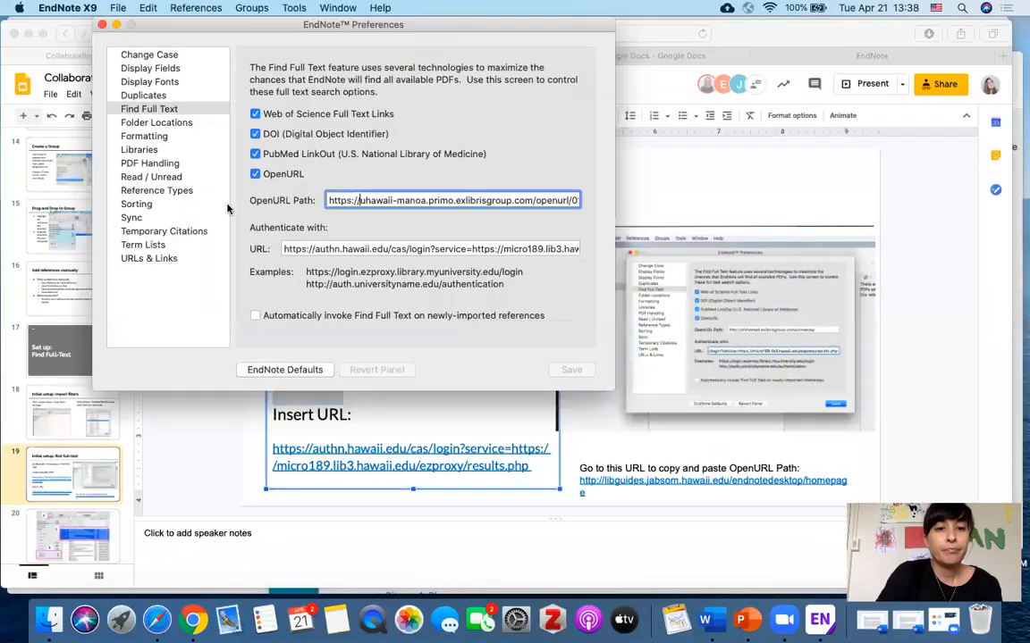
pyautogui.moveTo(329, 201); pyautogui.dragTo(514, 216)
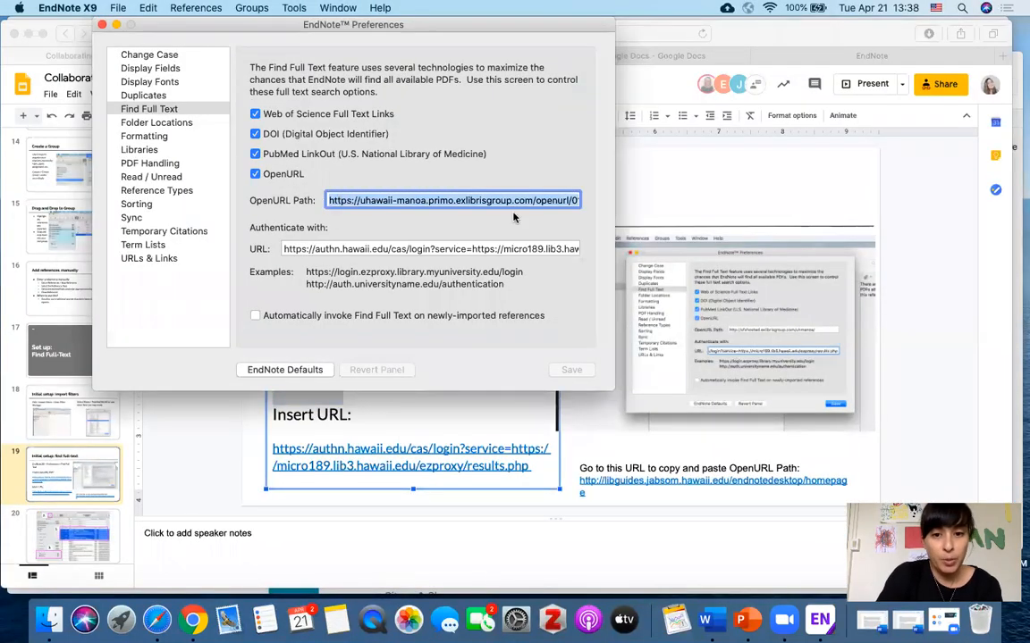
# Step: Fill the URL field with the Hawaii authentication URL taken from the setup slide
pyautogui.click(461, 430)
pyautogui.moveTo(537, 471); pyautogui.dragTo(263, 454)
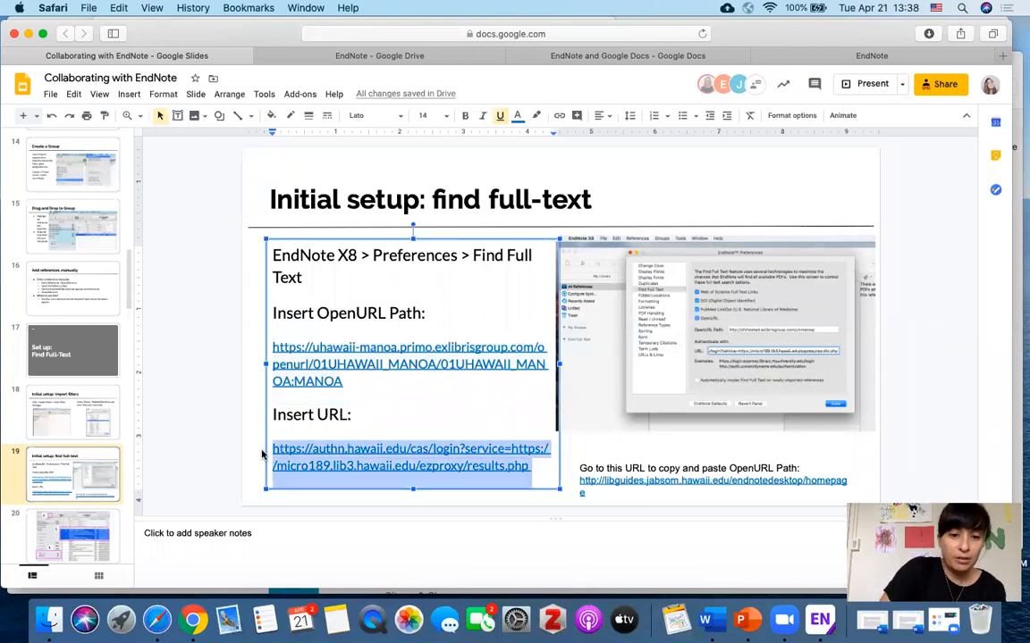
pyautogui.hotkey('ctrl', 'Up')
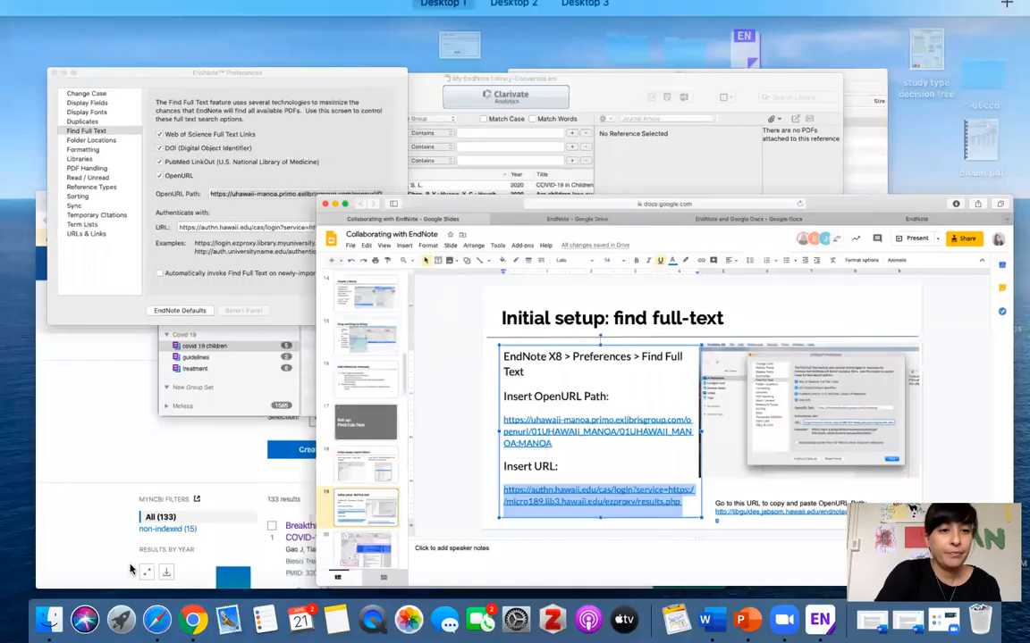
pyautogui.click(165, 225)
pyautogui.tripleClick(305, 249)
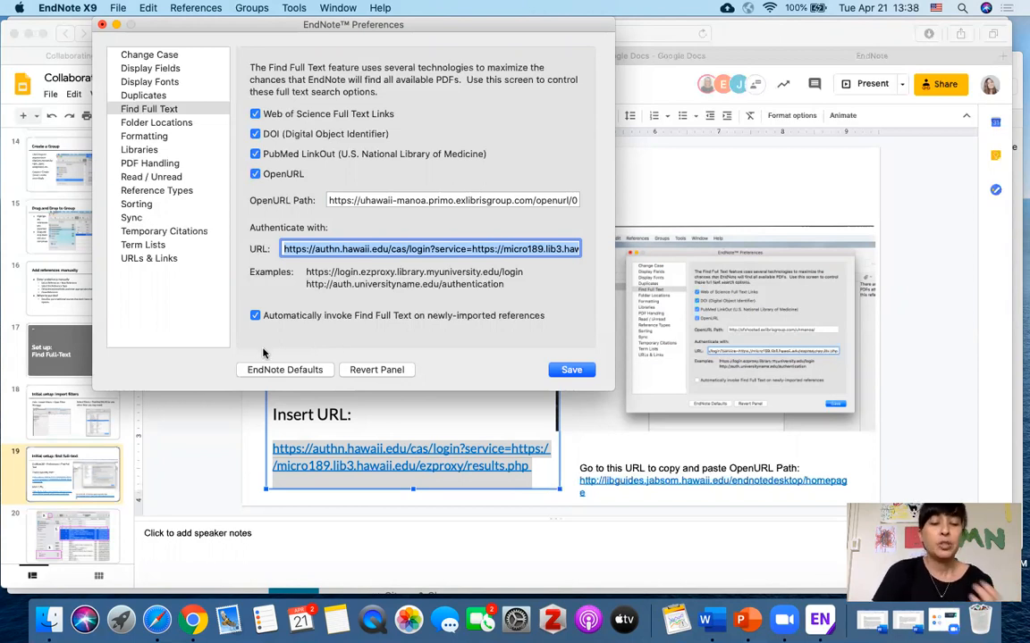
# Step: Turn off automatic full-text search for new references, save, and close Preferences
pyautogui.click(256, 317)
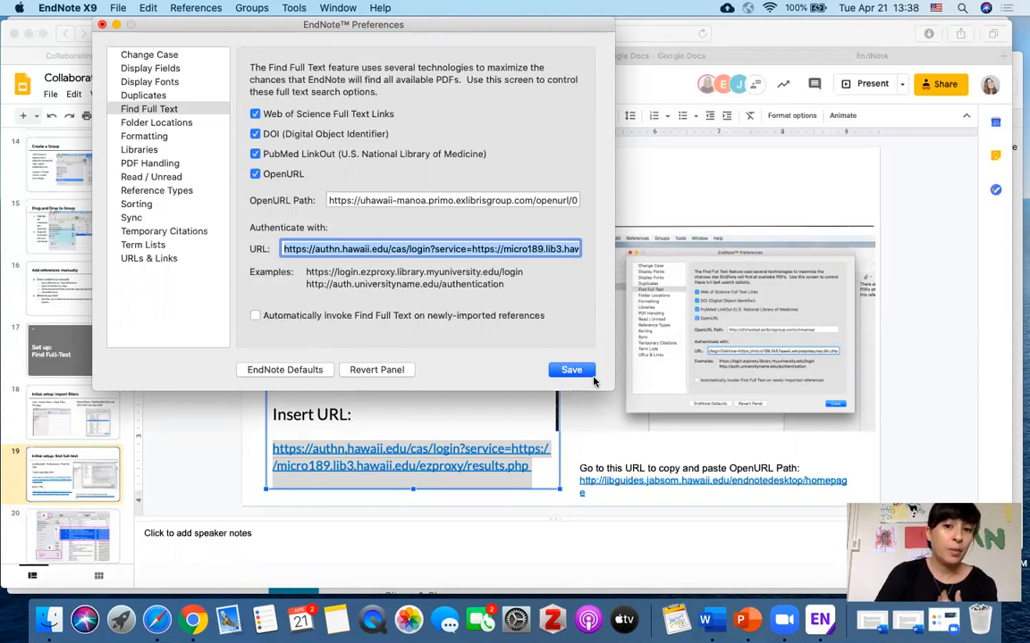
pyautogui.click(566, 372)
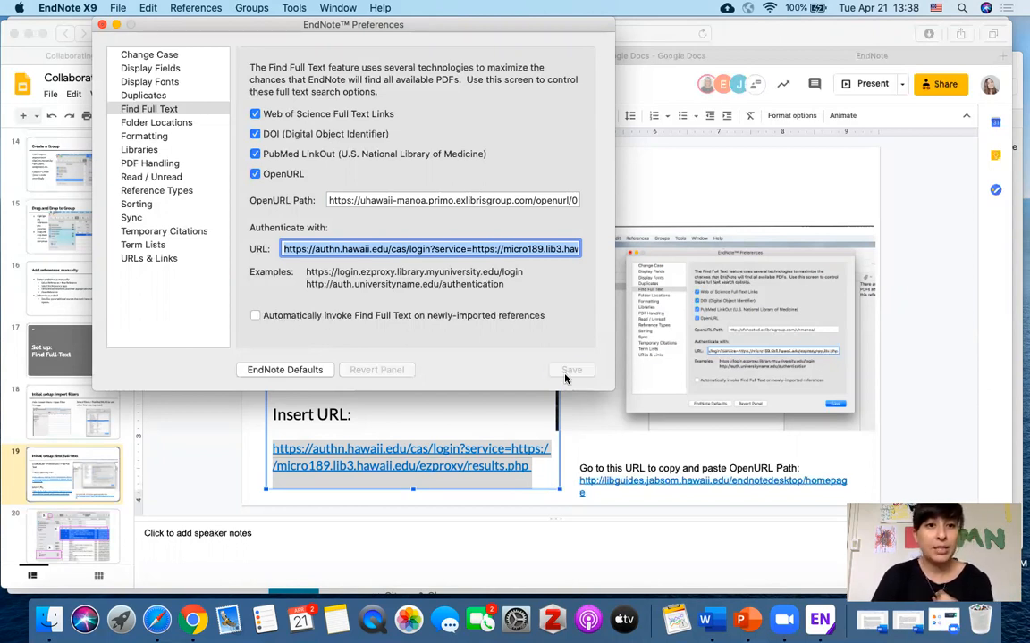
pyautogui.click(102, 25)
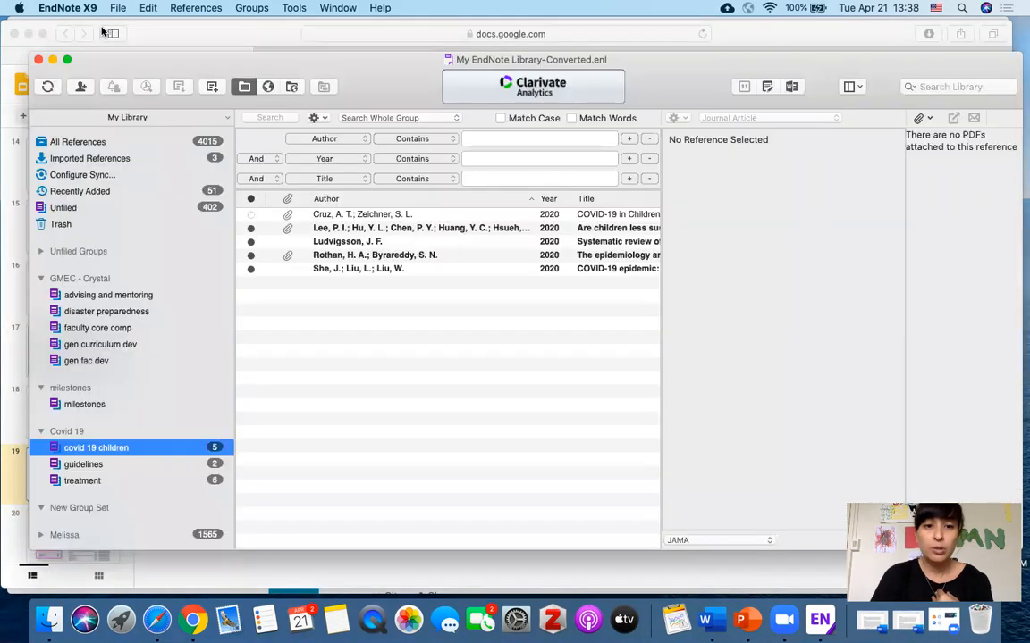
# Step: Show the Covid 19 treatment group and select its six 2020 references, Gao through the last
pyautogui.click(82, 482)
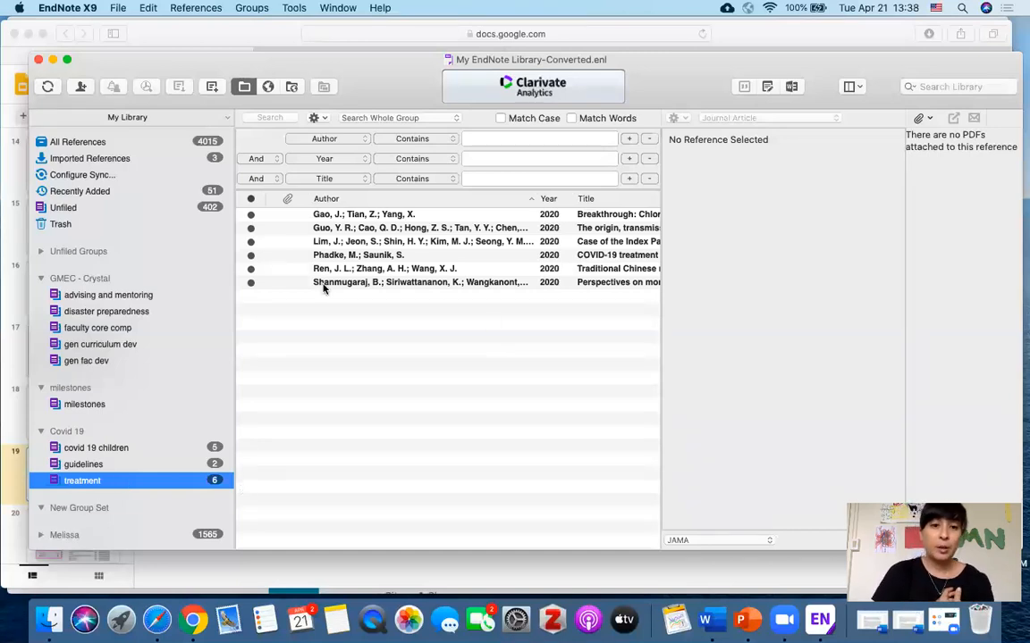
pyautogui.click(366, 216)
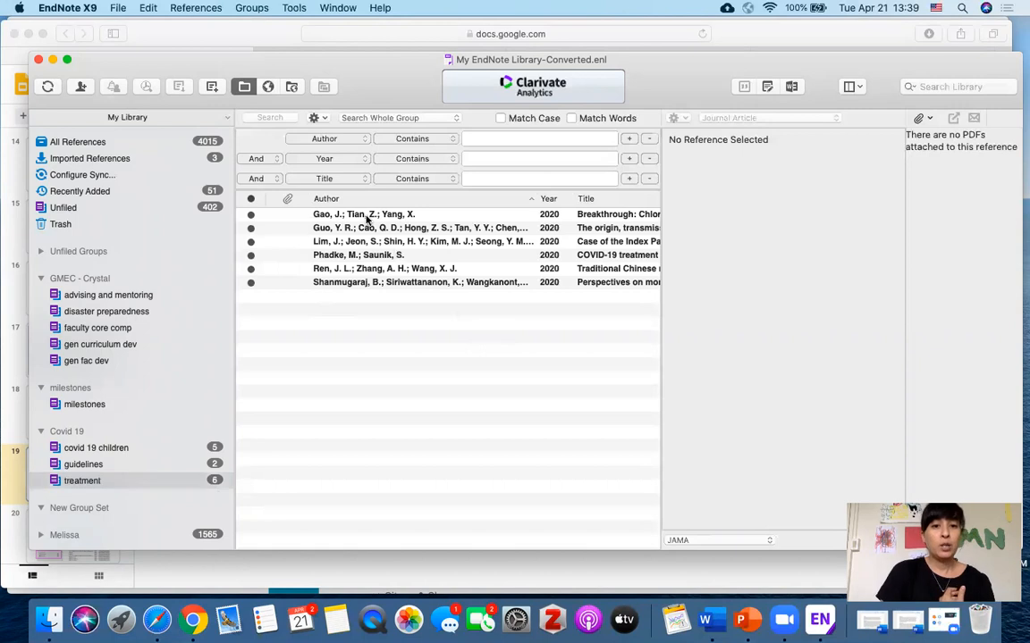
pyautogui.click(367, 216)
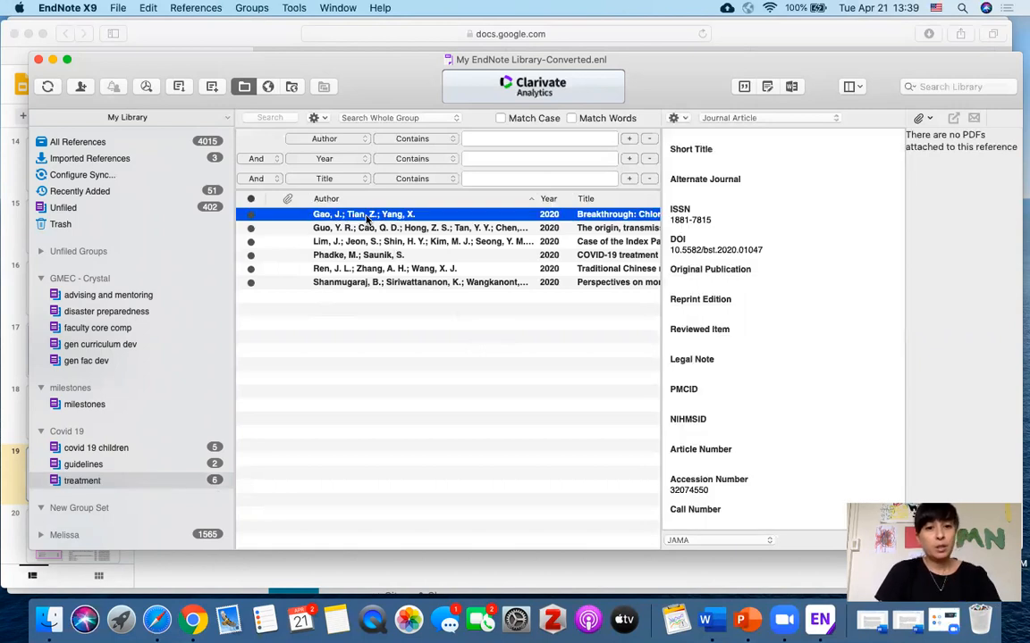
pyautogui.keyDown('shift'); pyautogui.click(345, 285); pyautogui.keyUp('shift')
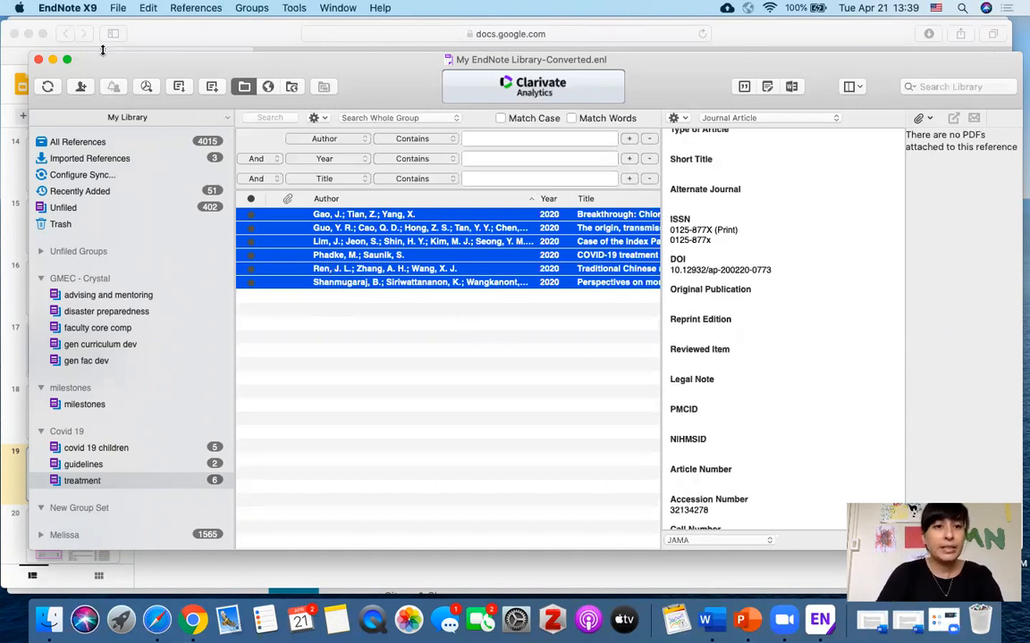
# Step: Run Find Full Text, logging into the UH Web Login with username, password and Duo approval
pyautogui.click(150, 90)
pyautogui.write('mkahili')
pyautogui.press('Tab')
pyautogui.write('•••••••••')
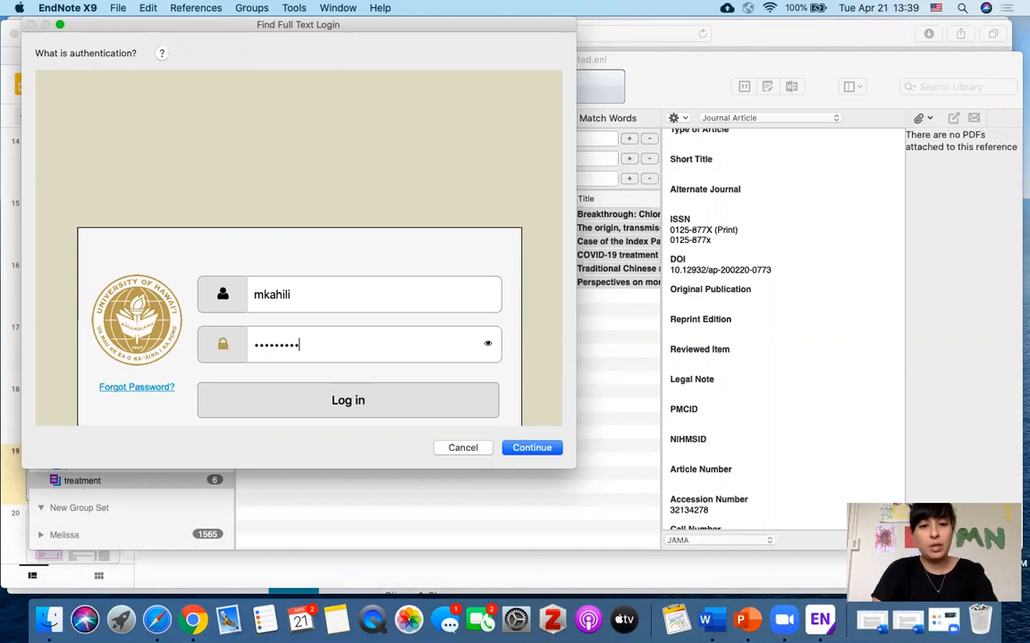
pyautogui.press('Return')
pyautogui.click(428, 310)
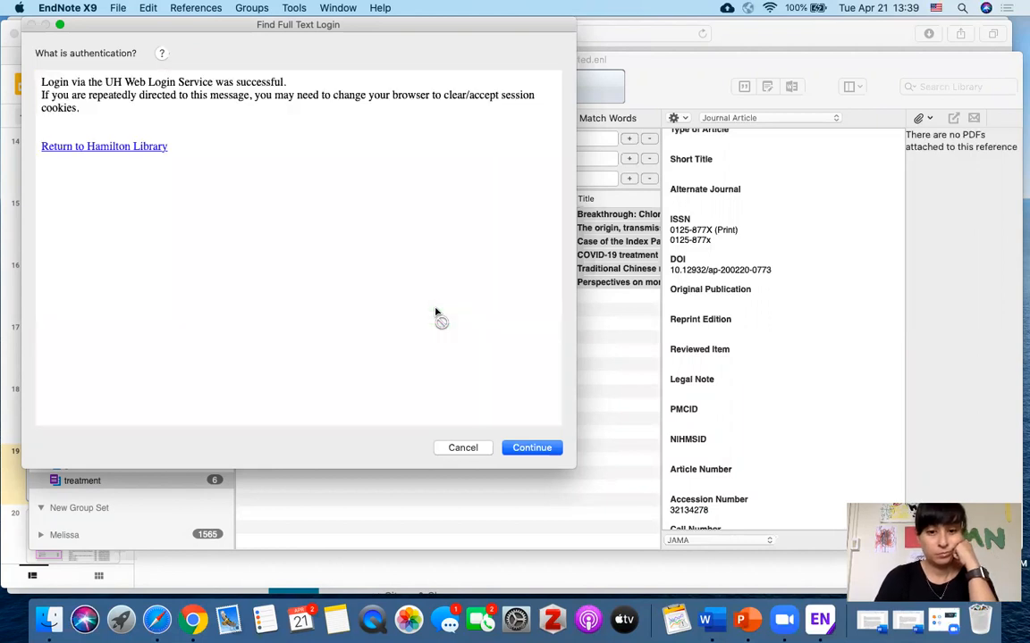
pyautogui.click(532, 449)
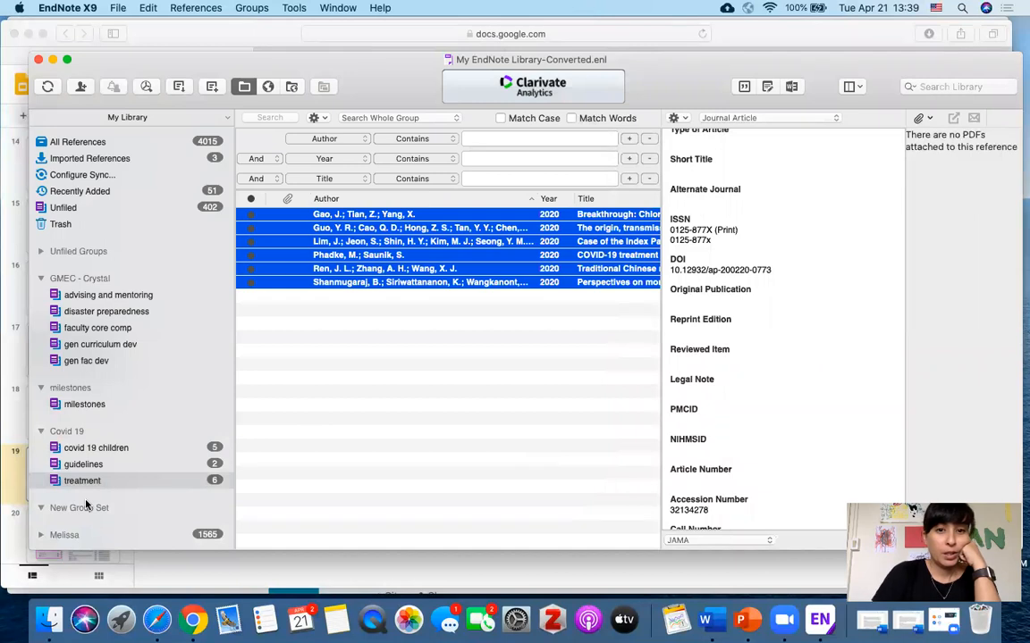
# Step: Collapse the Bias Sys Rev and GMEC - Crystal group sets in the sidebar
pyautogui.scroll(-10, 87, 506)
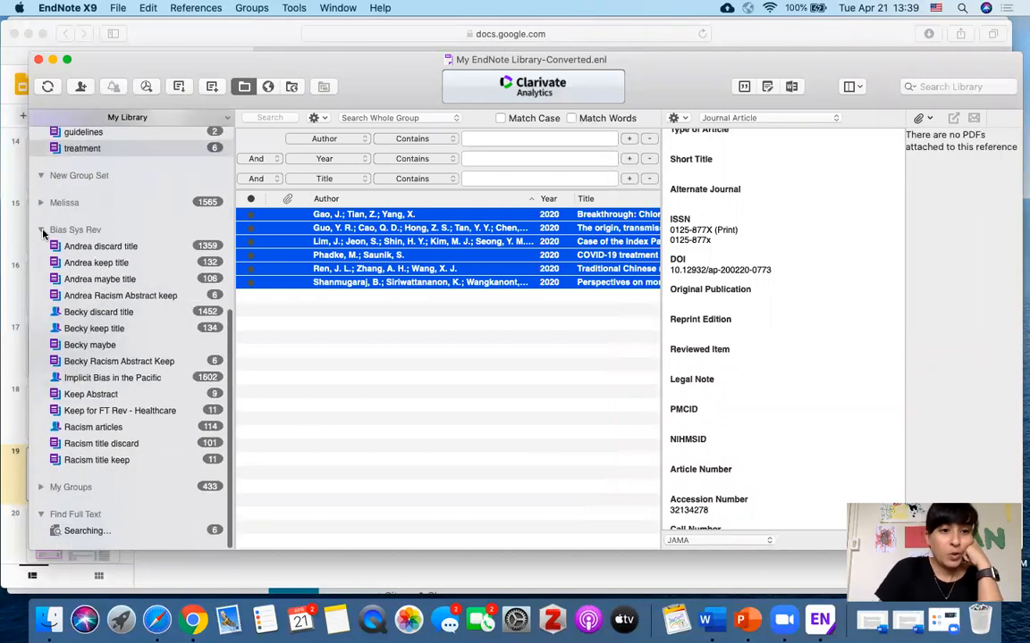
pyautogui.click(42, 232)
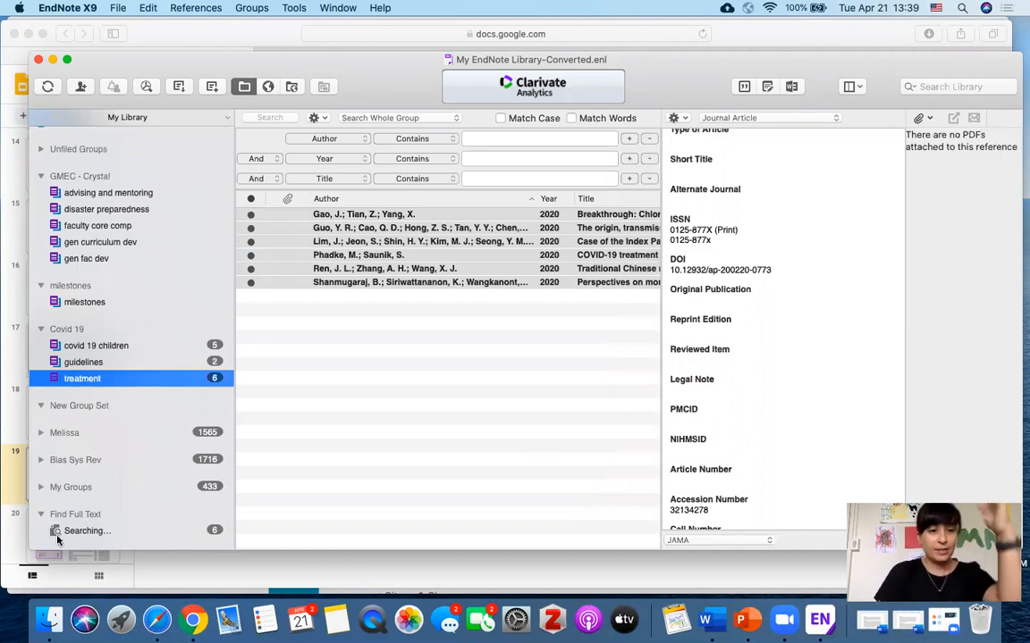
pyautogui.click(39, 177)
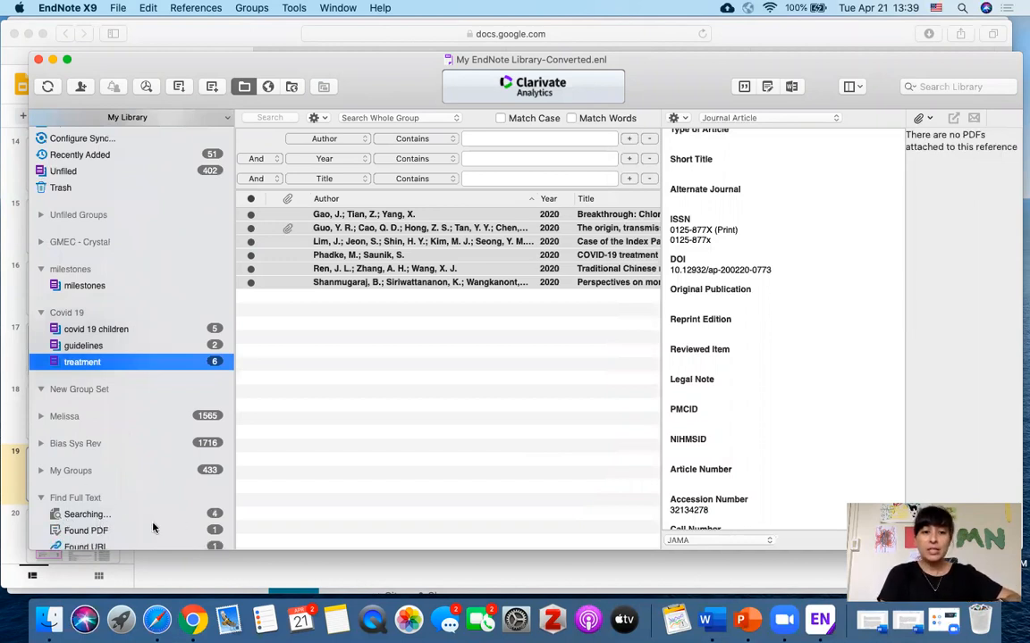
pyautogui.scroll(-1, 116, 523)
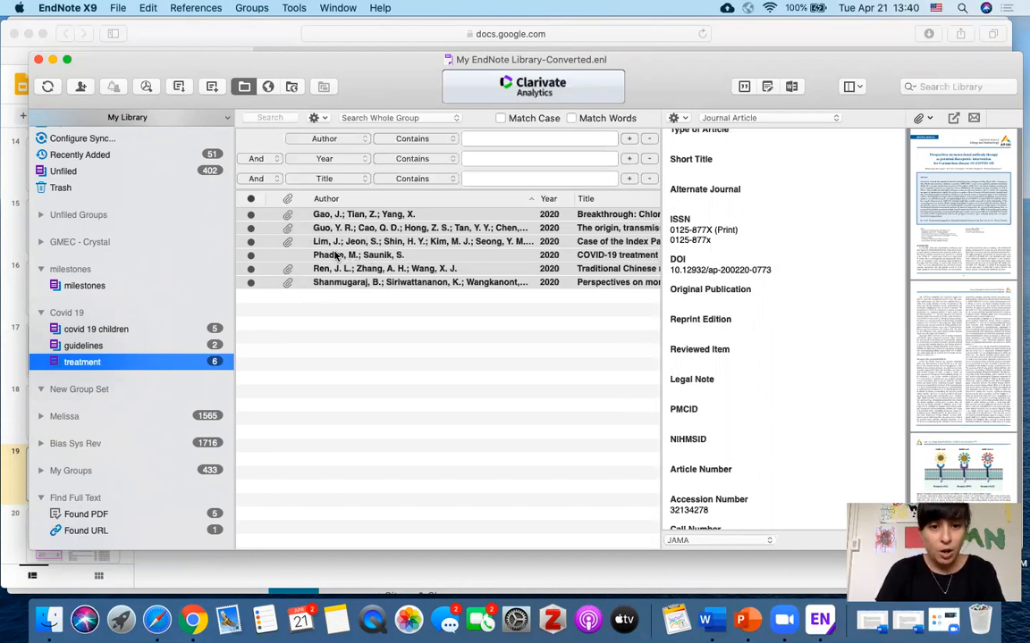
# Step: Review the Phadke COVID-19 treatment reference's details and leave it without an attached PDF
pyautogui.press('super+a')
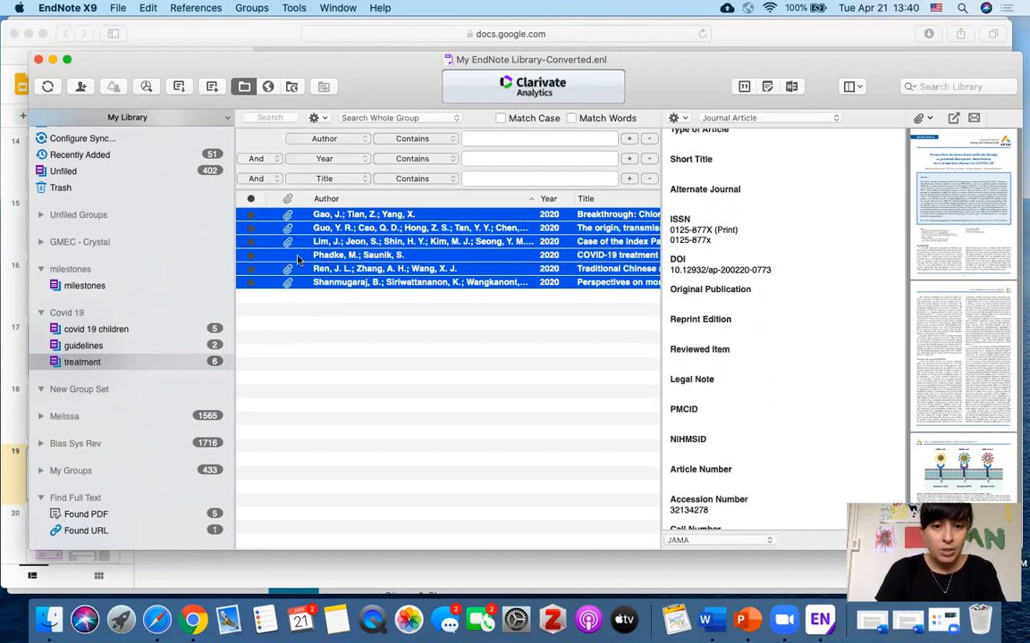
pyautogui.click(290, 258)
pyautogui.scroll(-10, 685, 317)
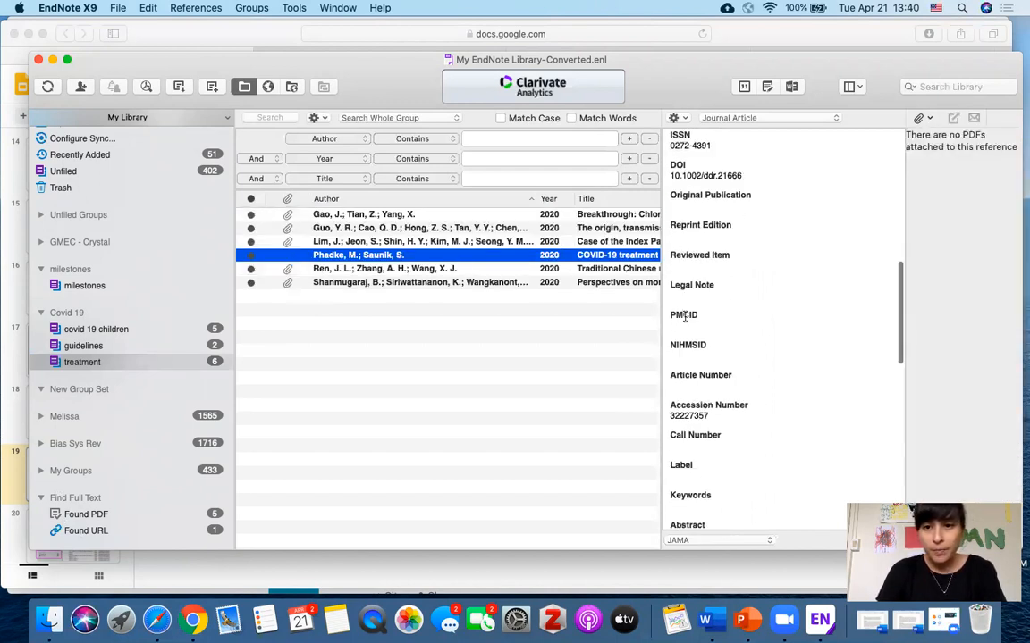
pyautogui.scroll(-2, 686, 318)
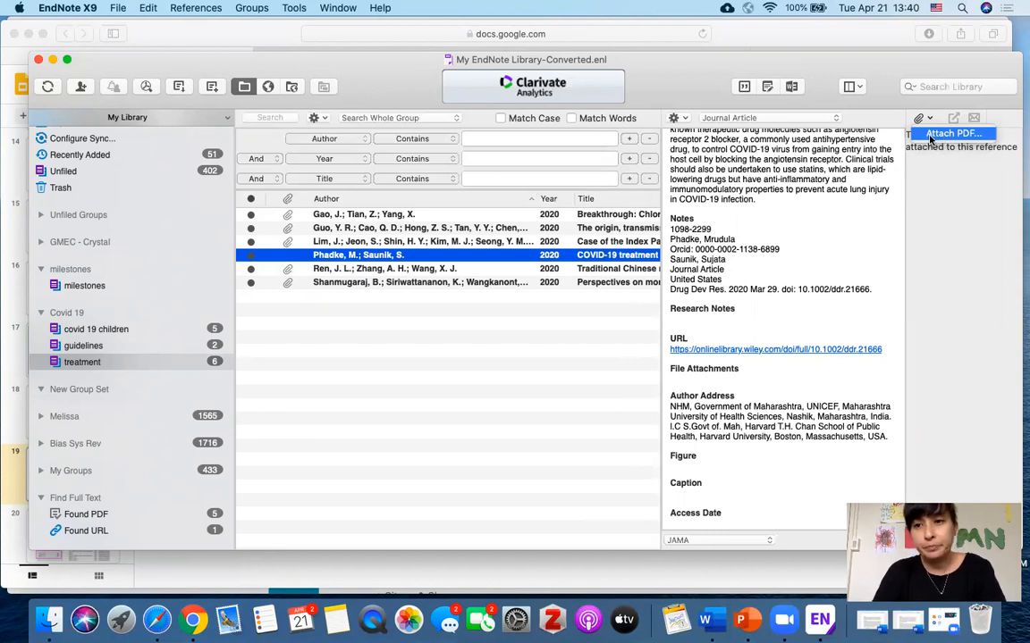
pyautogui.click(839, 253)
pyautogui.click(427, 336)
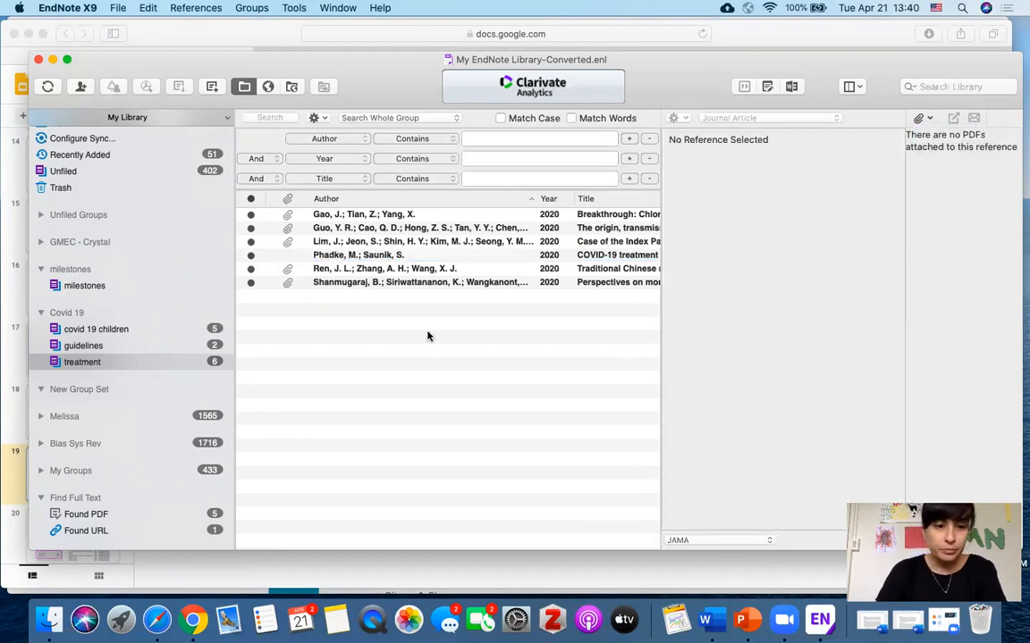
pyautogui.click(9, 359)
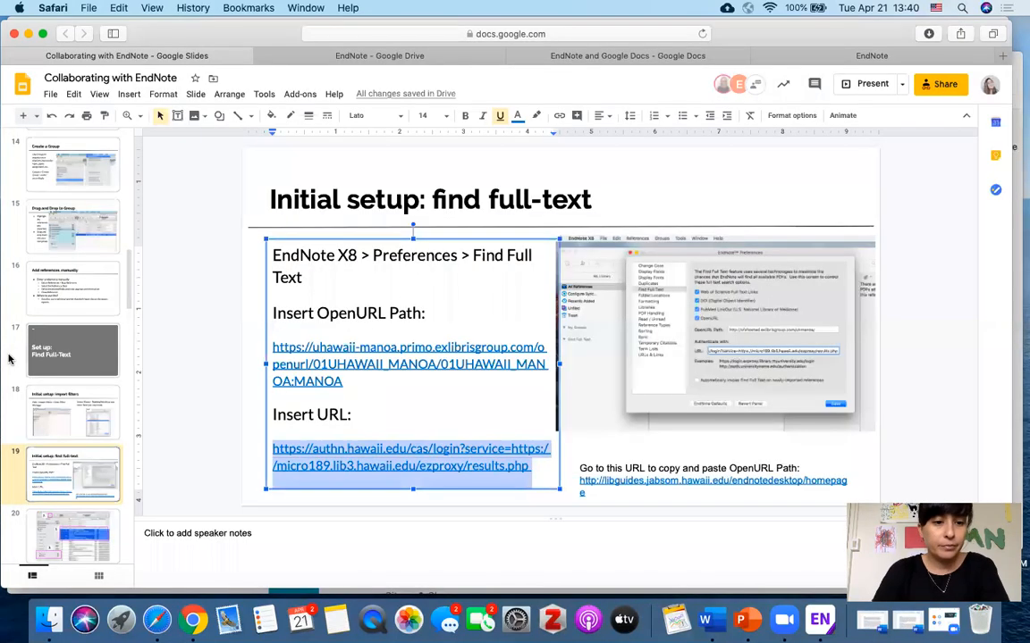
# Step: Move through the slides from 20 to slide 22, 'Share Entire Library'
pyautogui.scroll(-2, 106, 450)
pyautogui.click(105, 451)
pyautogui.scroll(-3, 105, 450)
pyautogui.click(75, 399)
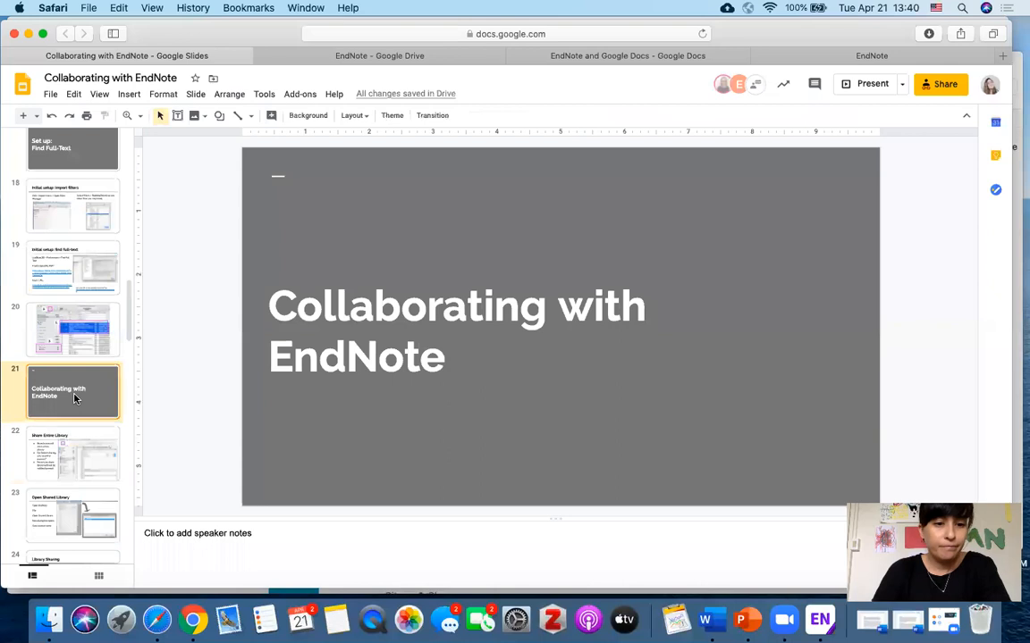
pyautogui.scroll(-5, 77, 363)
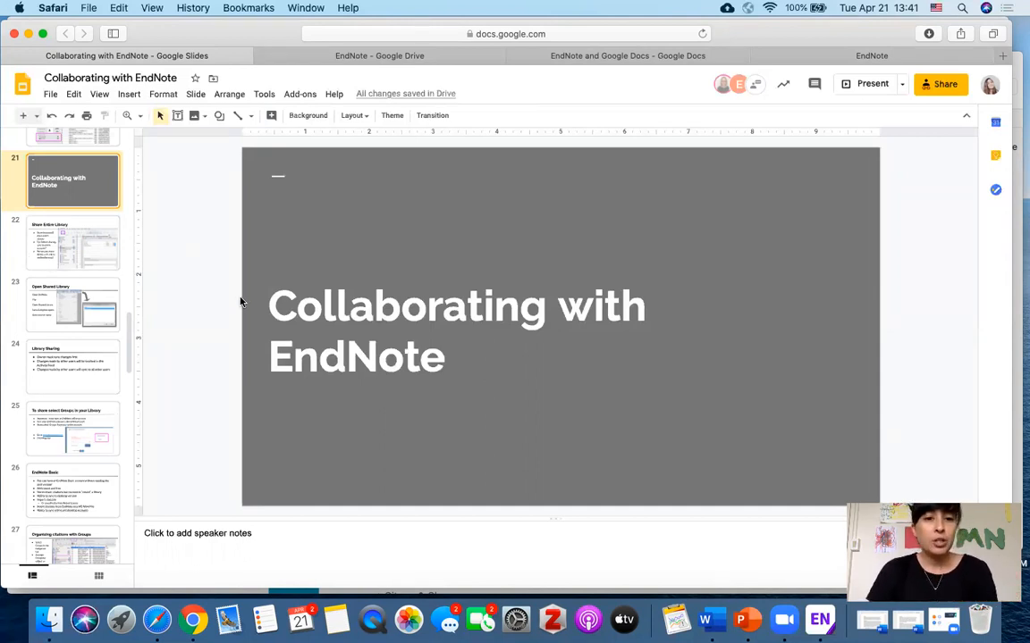
pyautogui.click(54, 254)
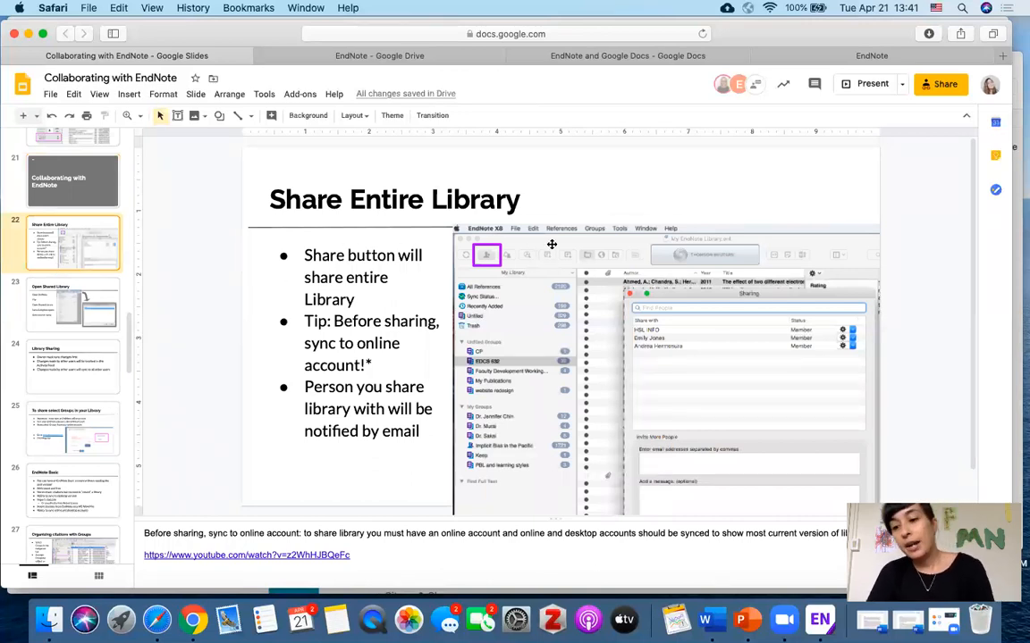
pyautogui.hotkey('ctrl', 'Up')
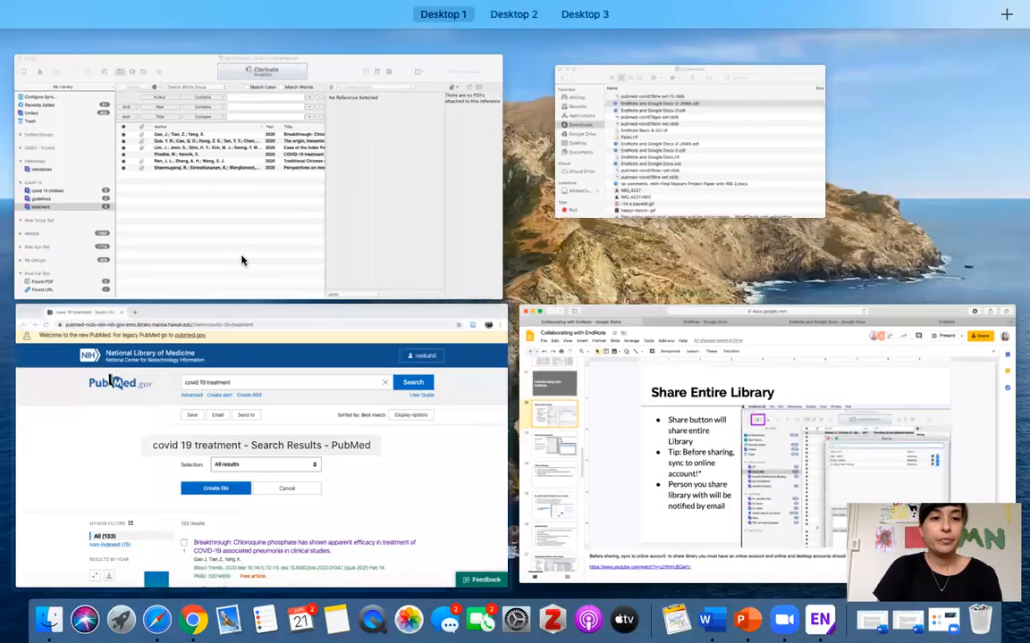
# Step: Review the library's Sharing list of four Read & Write members, then close it
pyautogui.click(236, 182)
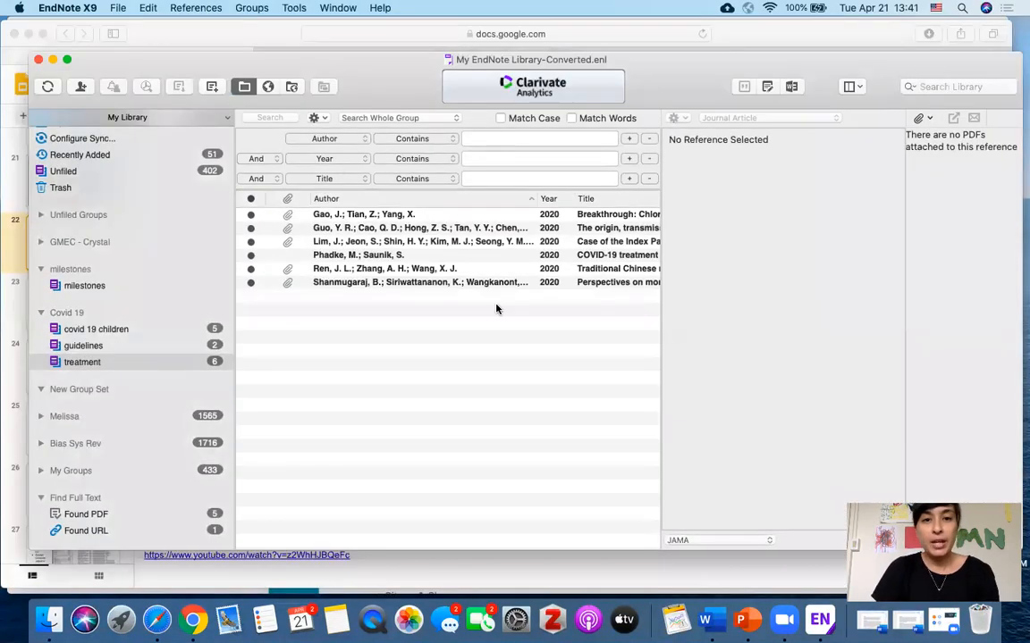
pyautogui.click(85, 92)
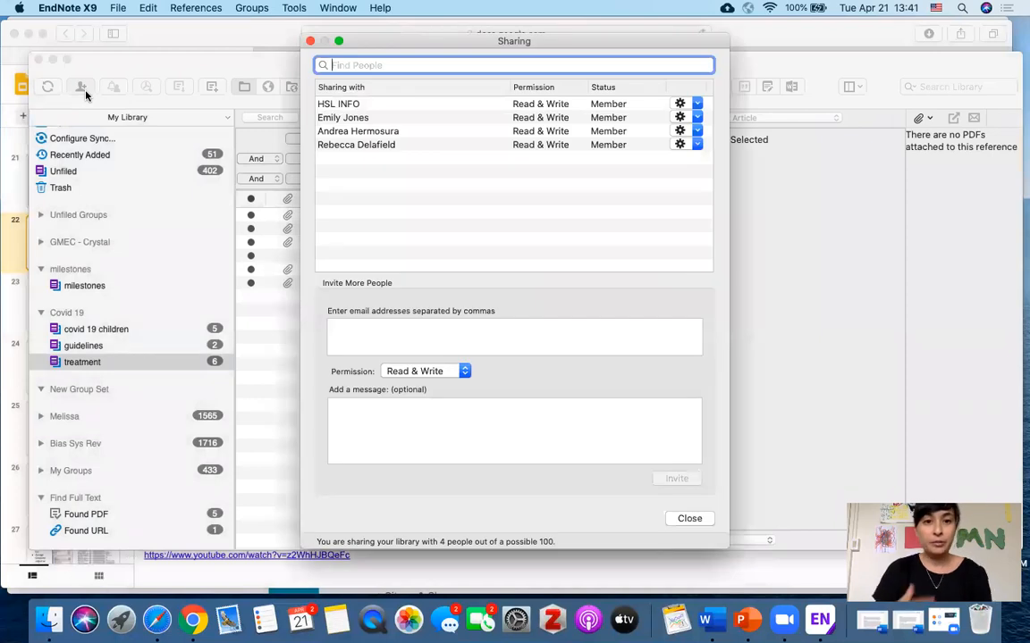
pyautogui.click(310, 42)
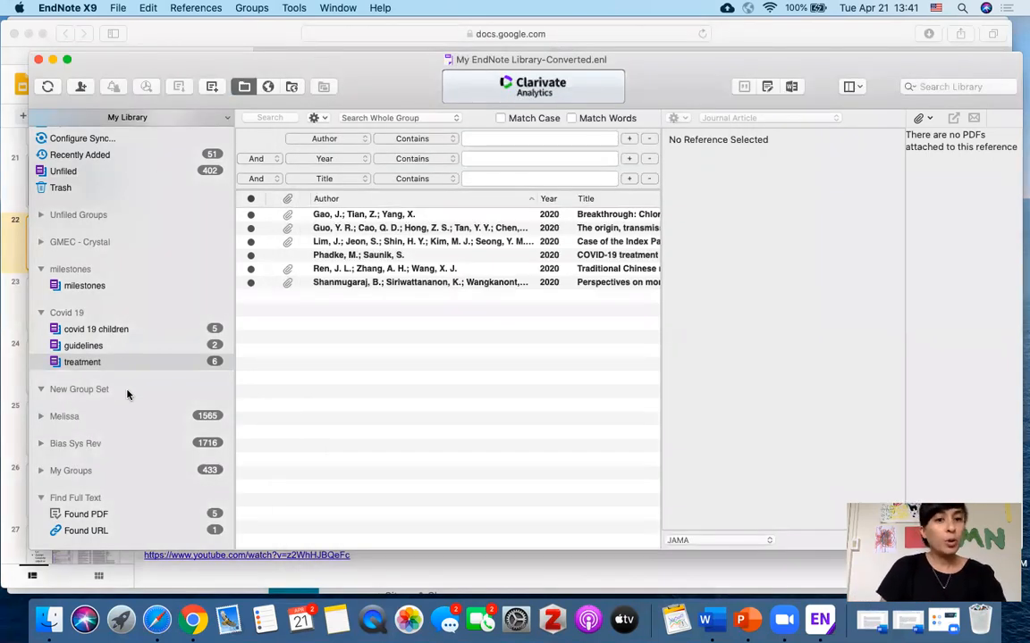
pyautogui.scroll(2, 127, 395)
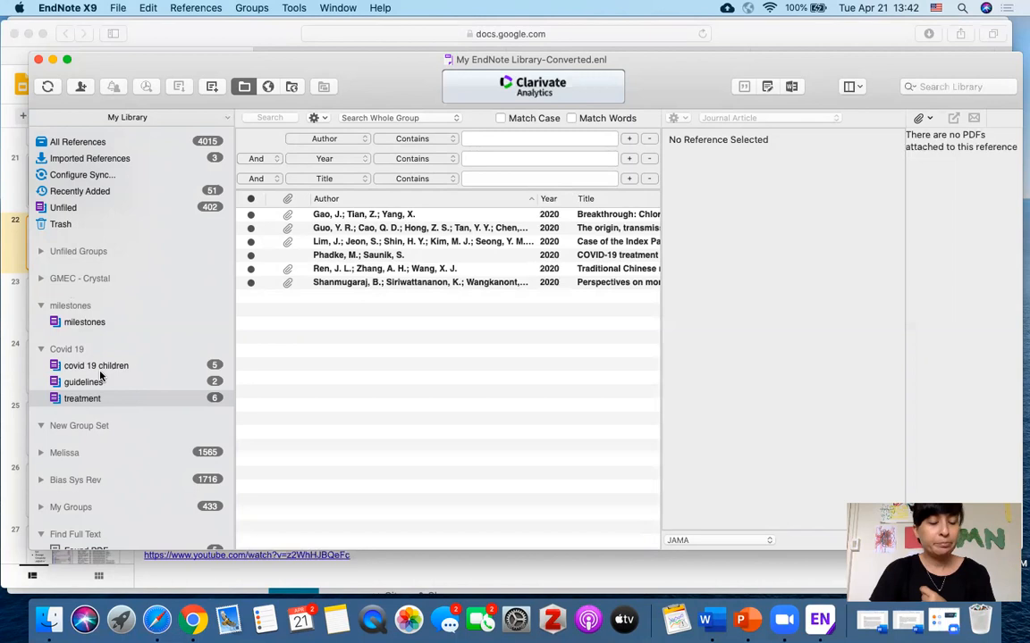
pyautogui.scroll(-2, 91, 297)
pyautogui.scroll(2, 88, 299)
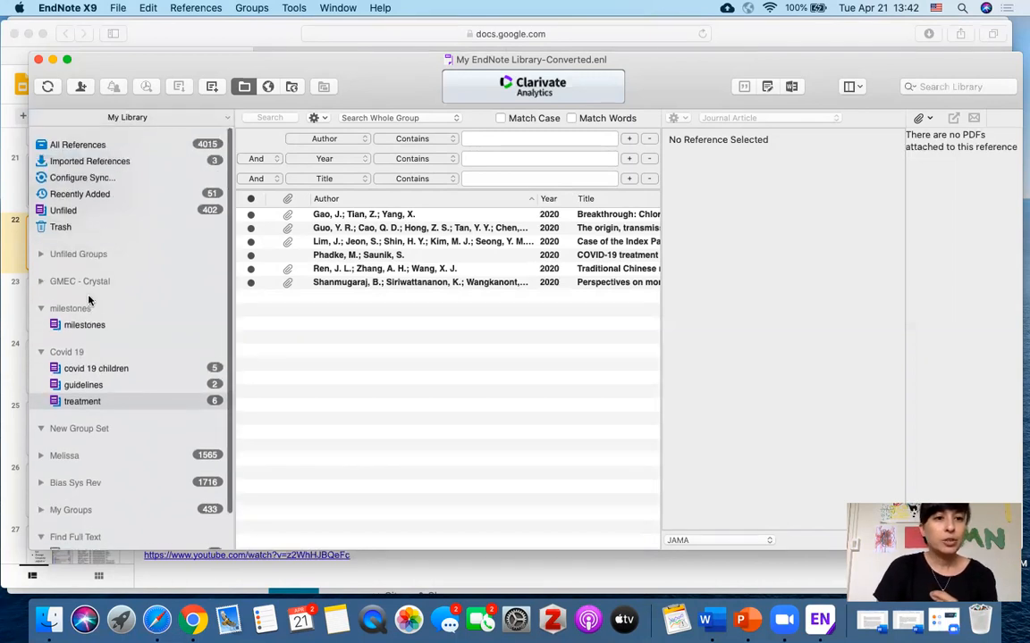
# Step: Sign out of EndNote Online through the account menu in its browser tab
pyautogui.click(803, 41)
pyautogui.click(758, 55)
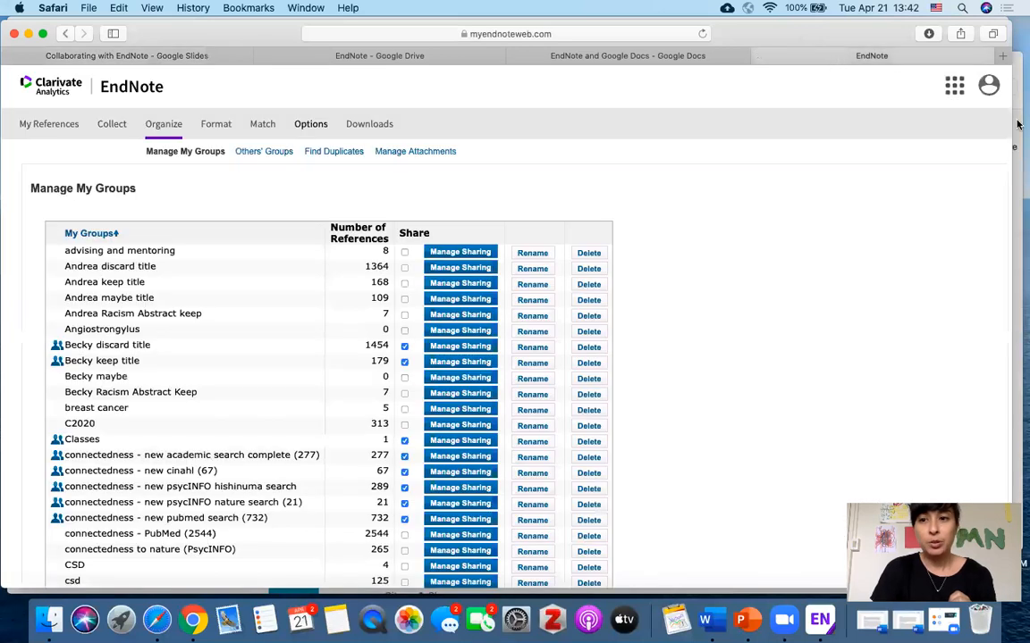
pyautogui.click(989, 85)
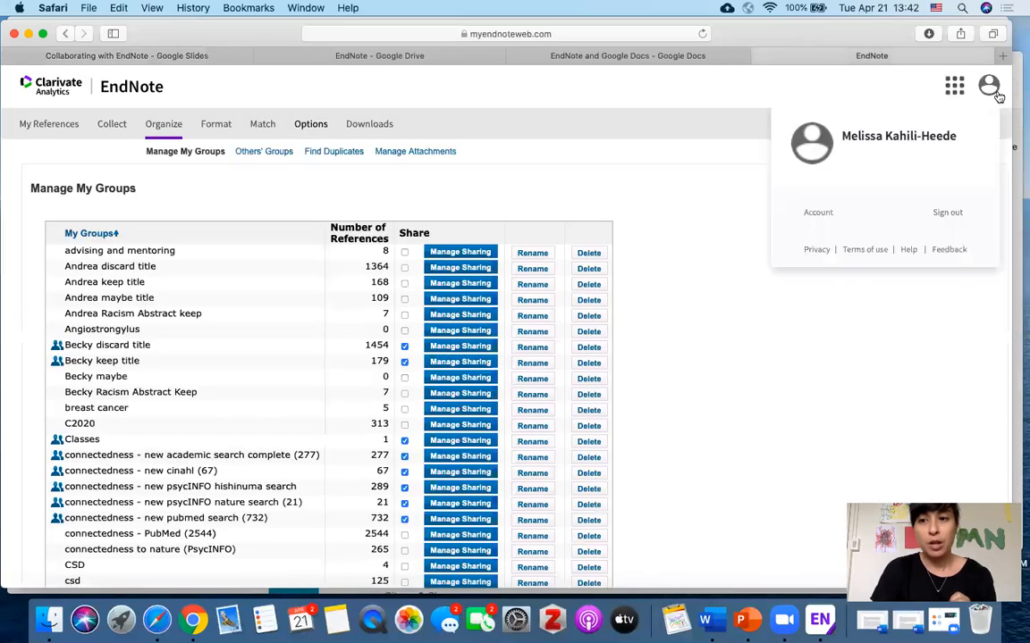
pyautogui.click(966, 215)
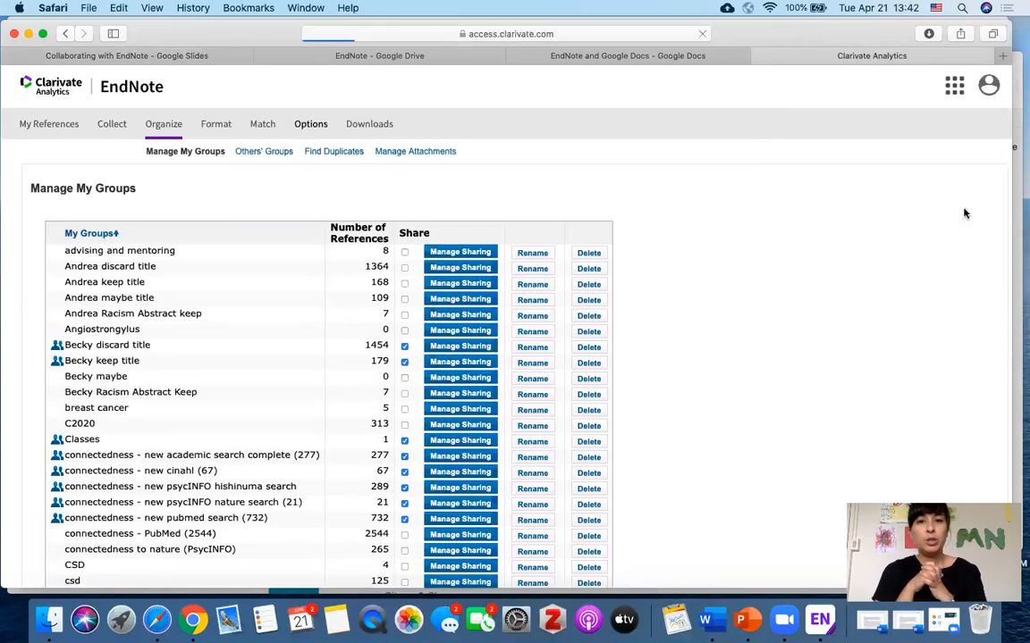
pyautogui.click(135, 55)
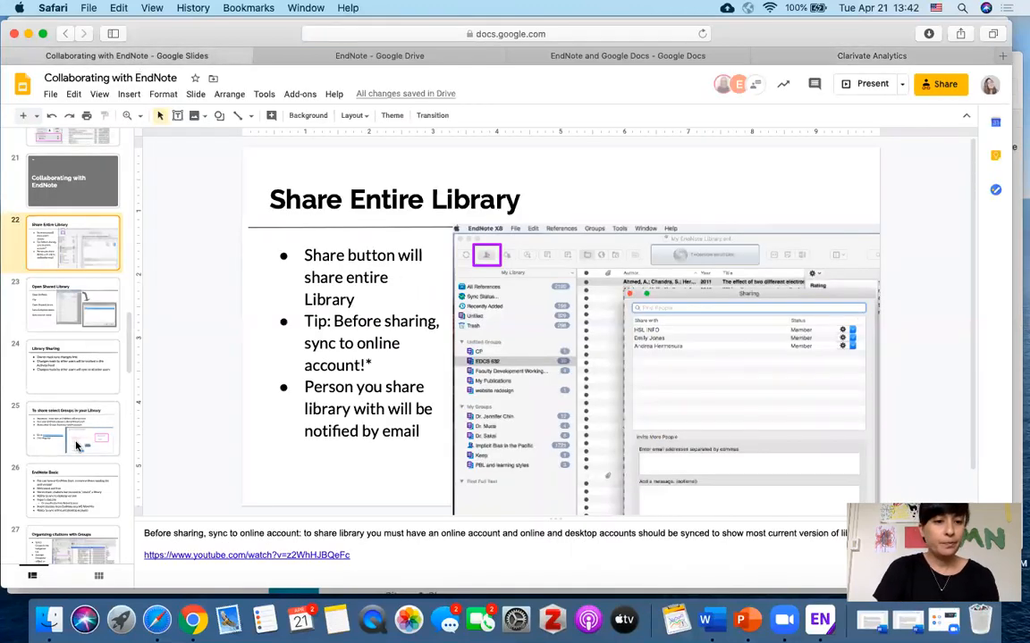
# Step: Show slide 25, 'To share select Groups in your Library', then go to the Clarivate sign-in tab
pyautogui.click(77, 446)
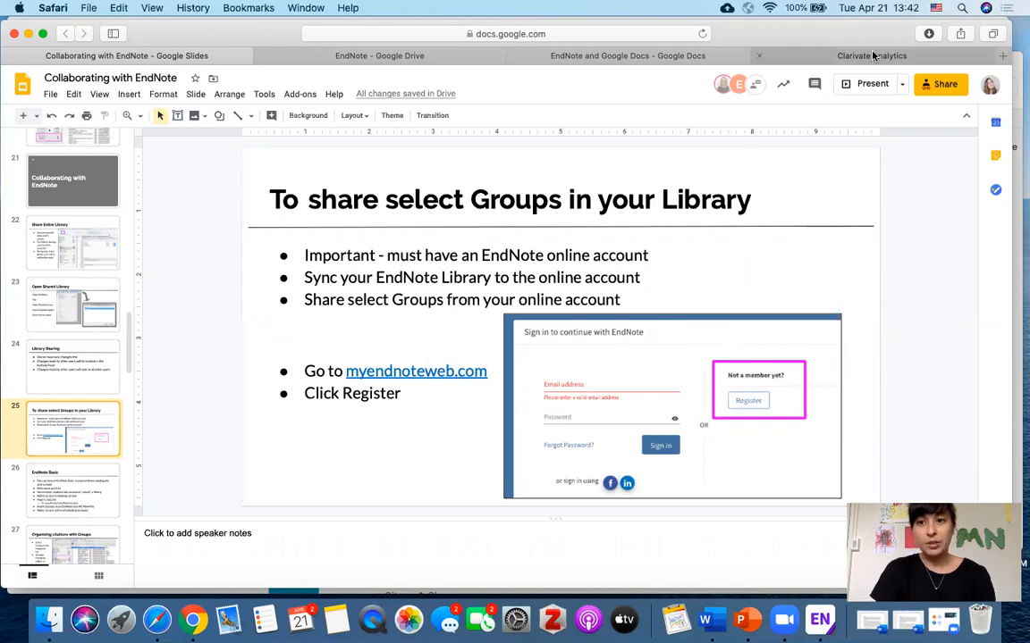
pyautogui.click(785, 50)
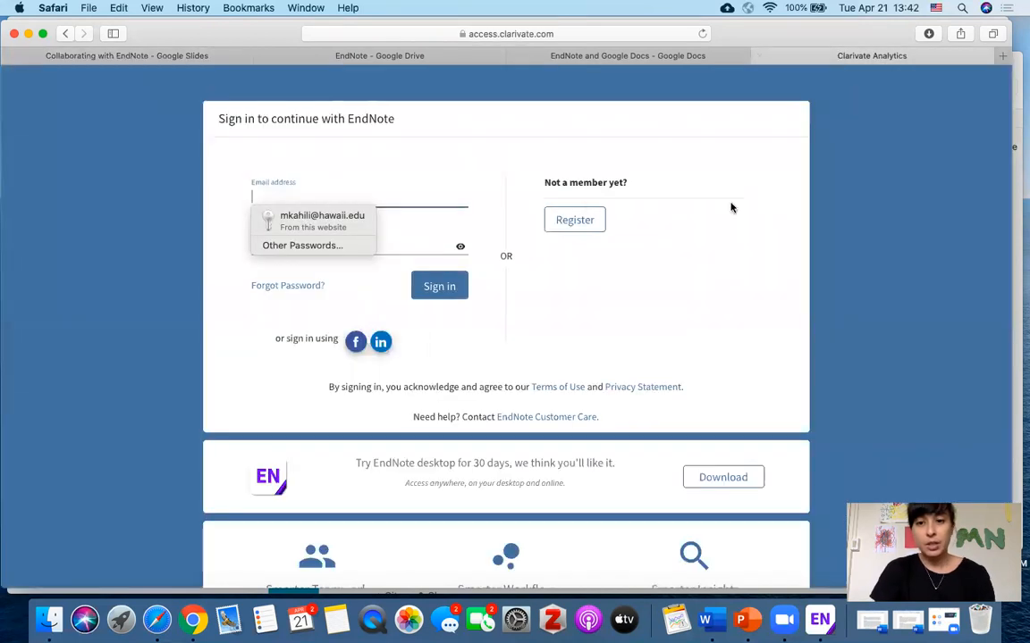
# Step: Sign in to EndNote Online with the saved login, reaching All My References (10667 references)
pyautogui.click(293, 228)
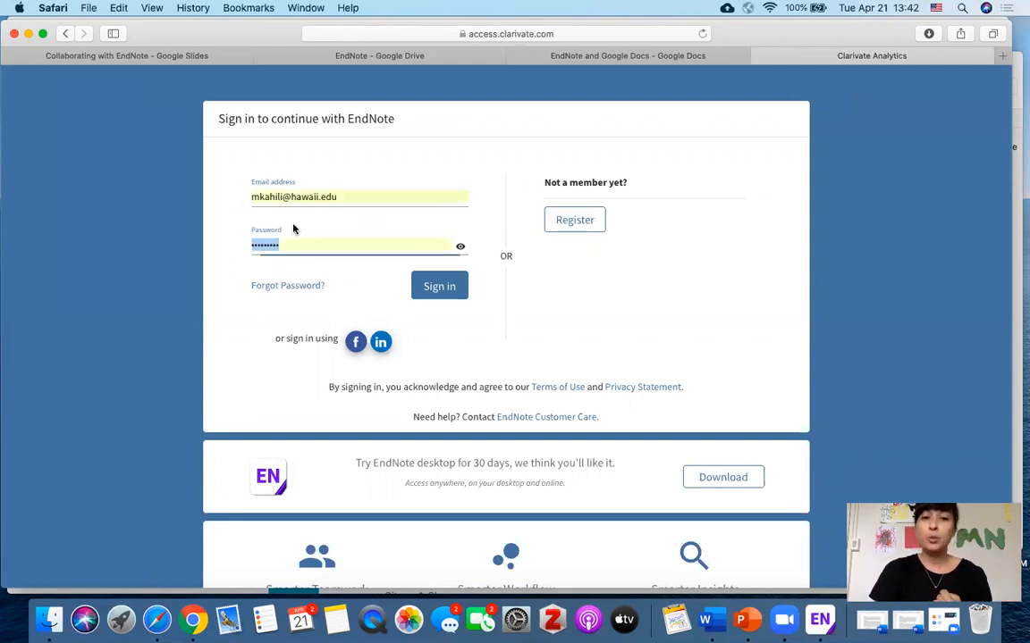
pyautogui.click(439, 287)
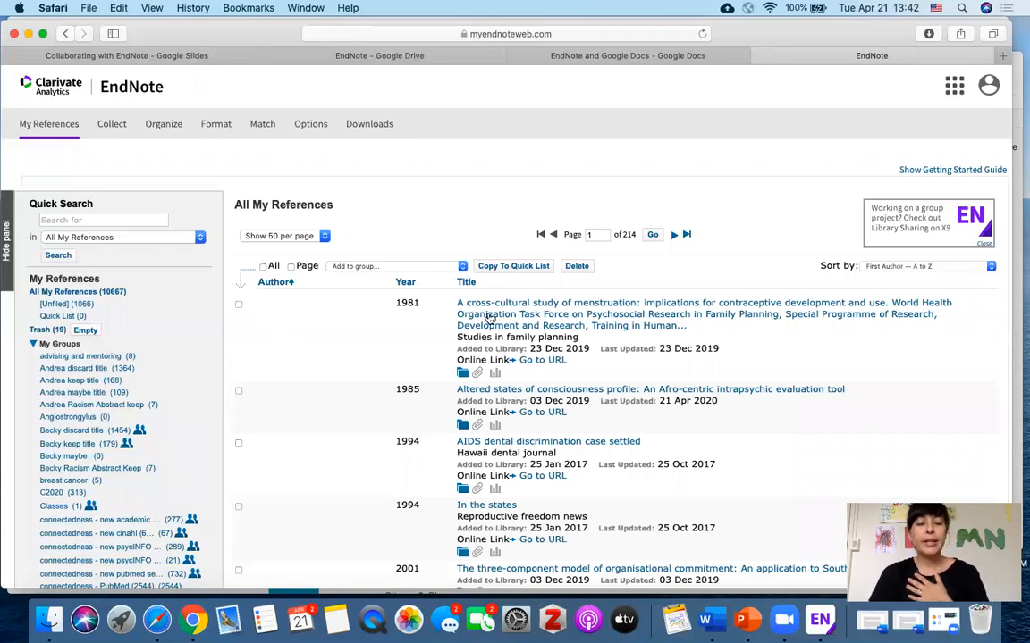
pyautogui.scroll(-1, 133, 374)
pyautogui.scroll(1, 128, 376)
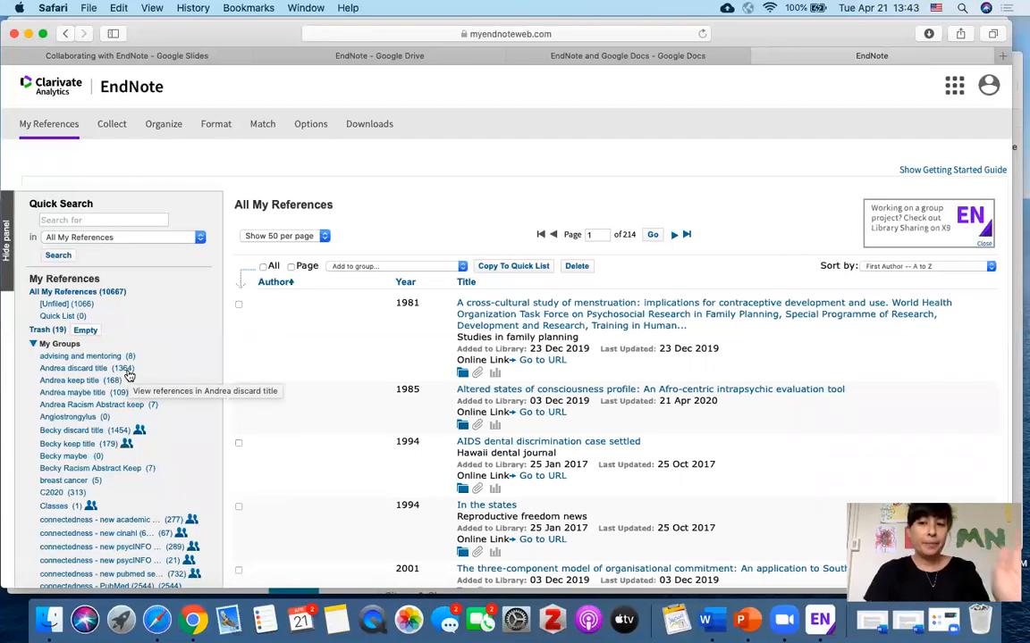
# Step: Switch briefly to the EndNote X9 desktop library, then back to the EndNote Online window
pyautogui.hotkey('ctrl', 'Up')
pyautogui.click(202, 212)
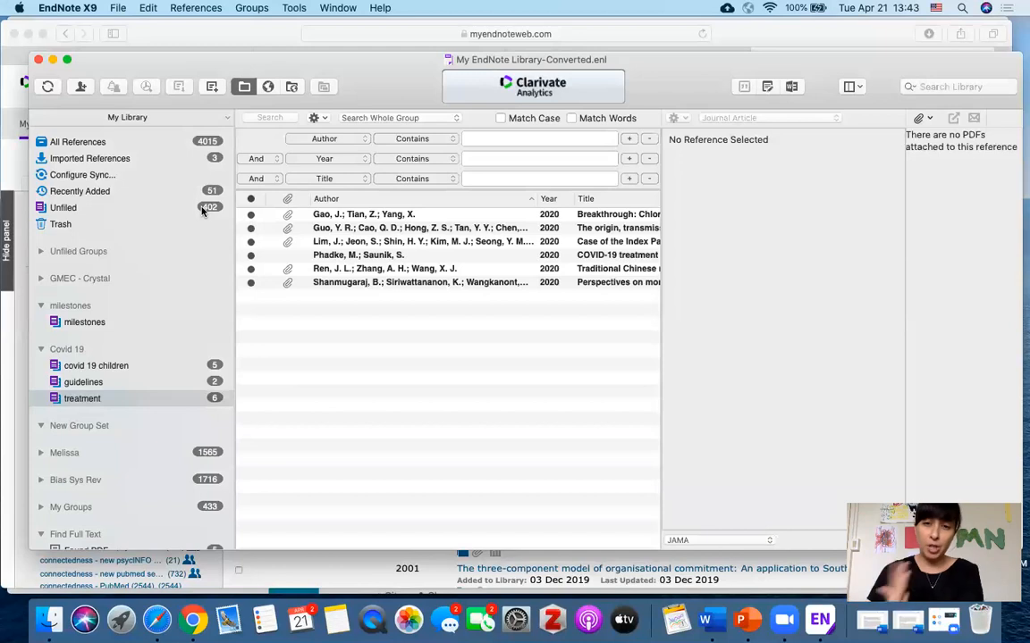
pyautogui.click(19, 173)
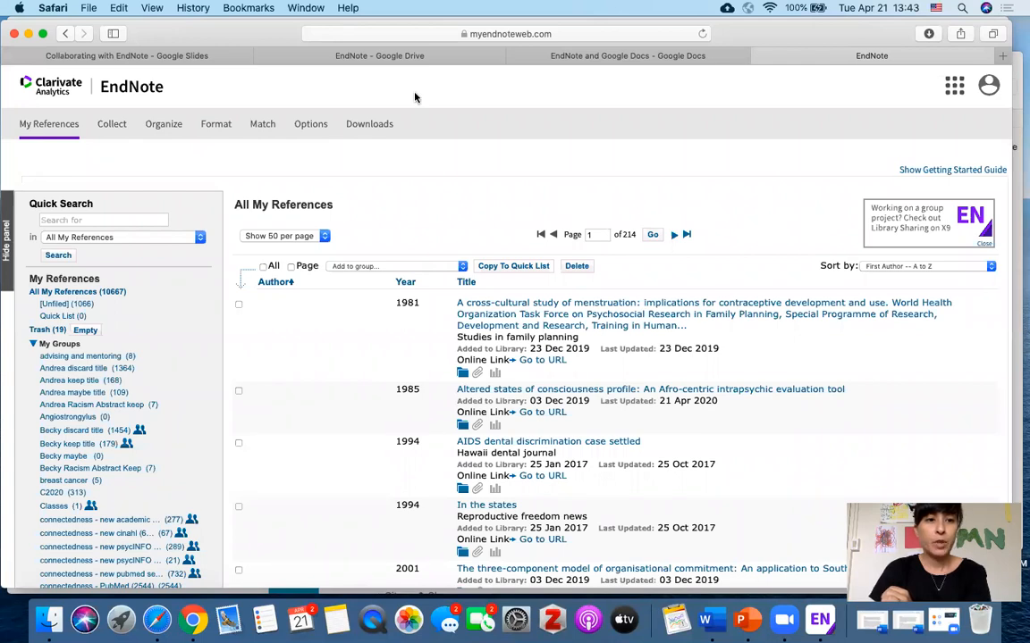
pyautogui.hotkey('ctrl', 'Up')
pyautogui.click(581, 400)
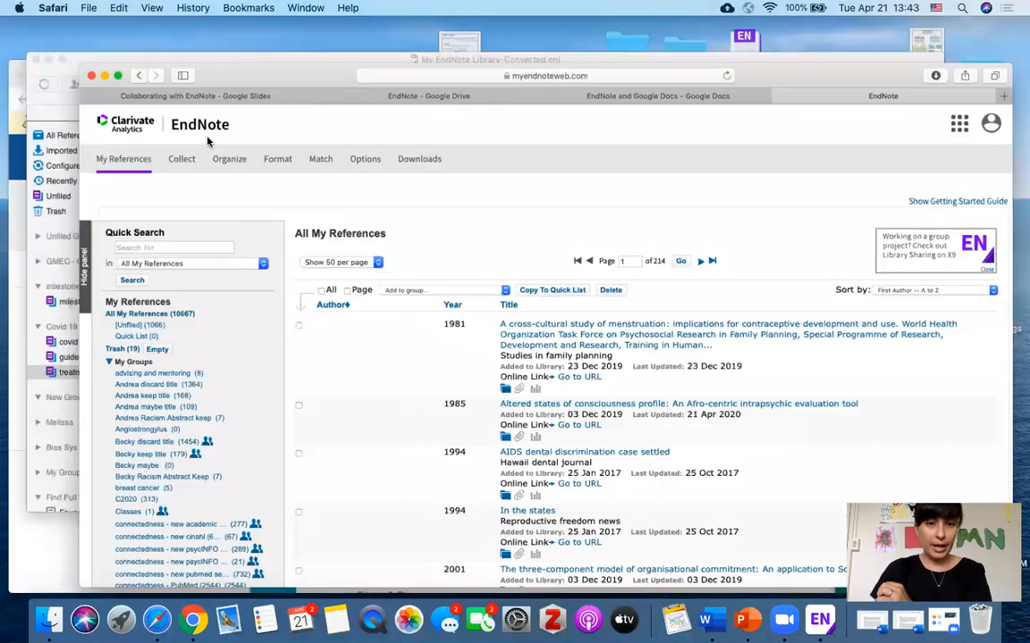
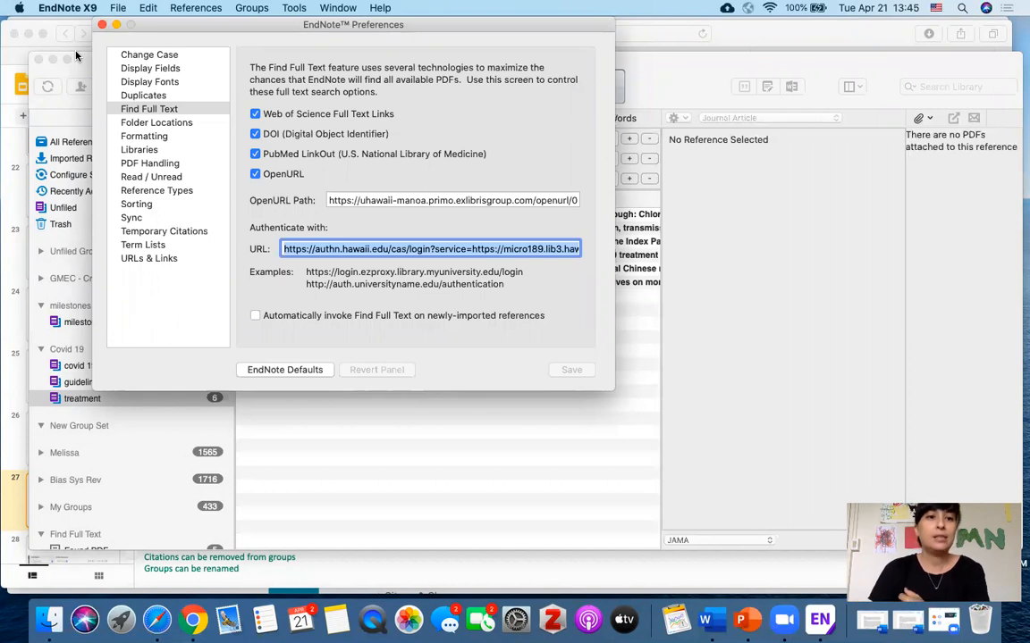
# Step: Select Sync in the EndNote X9 Preferences list
pyautogui.click(131, 219)
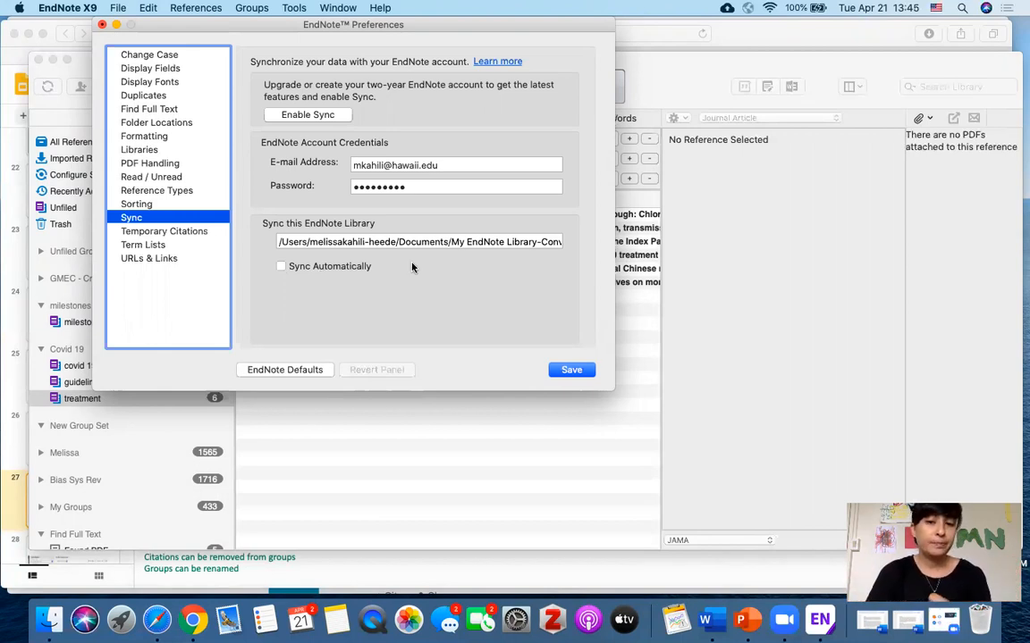
# Step: Save the EndNote account sync settings, then close the Preferences window
pyautogui.click(573, 371)
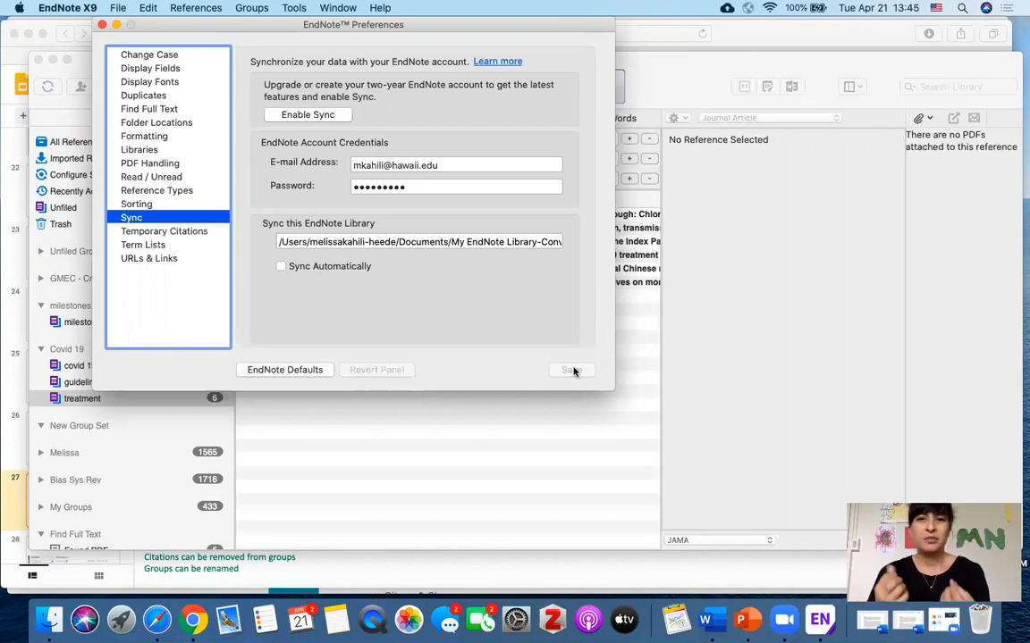
pyautogui.click(101, 25)
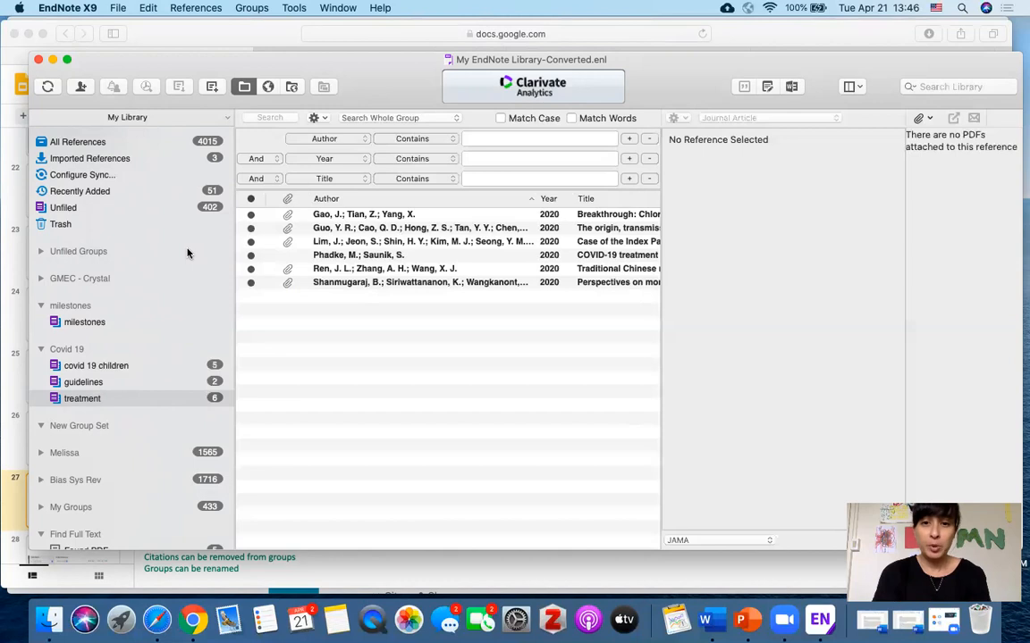
# Step: Run Sync Library on the desktop library, then view its Configure Sync settings
pyautogui.click(44, 91)
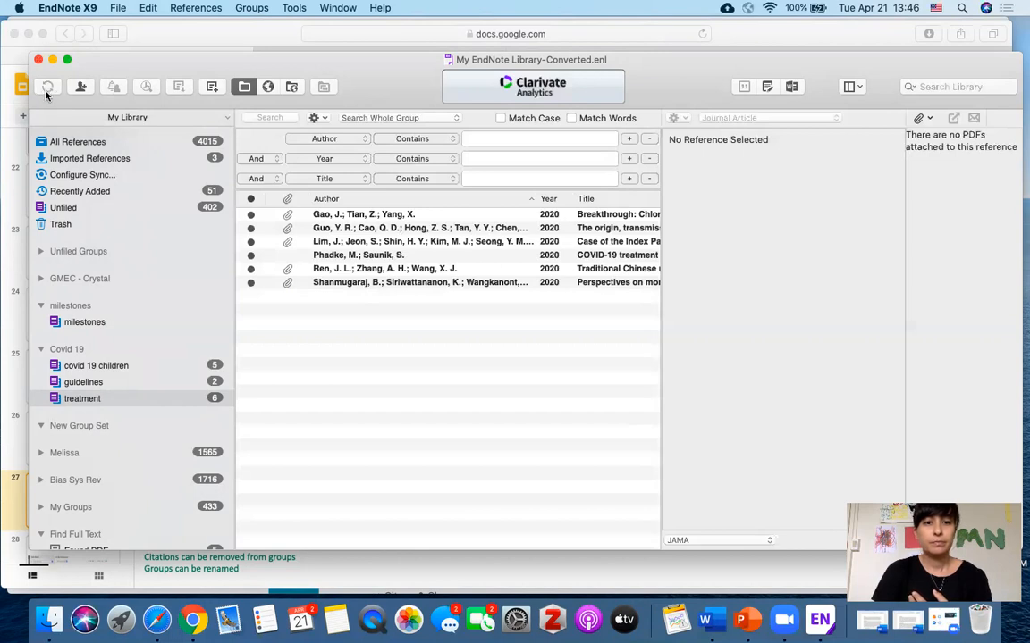
pyautogui.scroll(-3, 100, 152)
pyautogui.scroll(3, 107, 163)
pyautogui.hotkey('ctrl', 'Up')
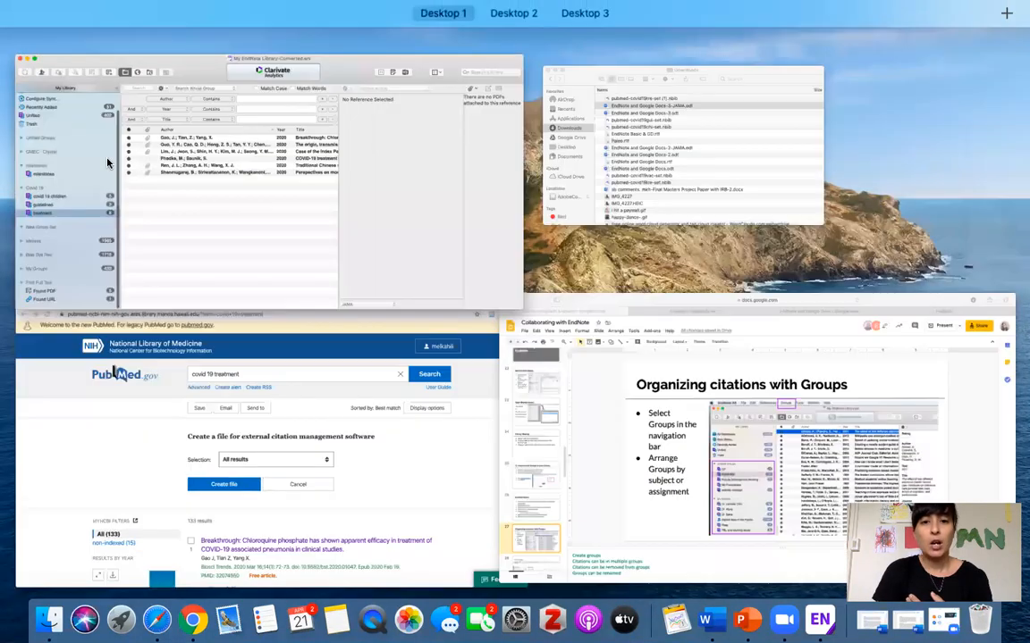
pyautogui.click(282, 186)
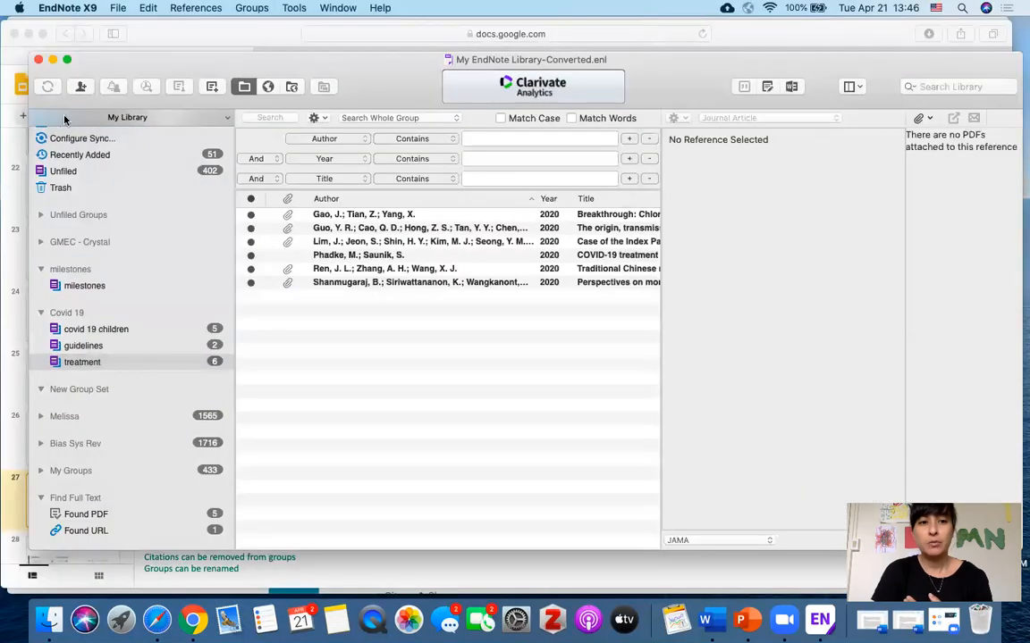
pyautogui.scroll(2, 133, 149)
pyautogui.click(85, 175)
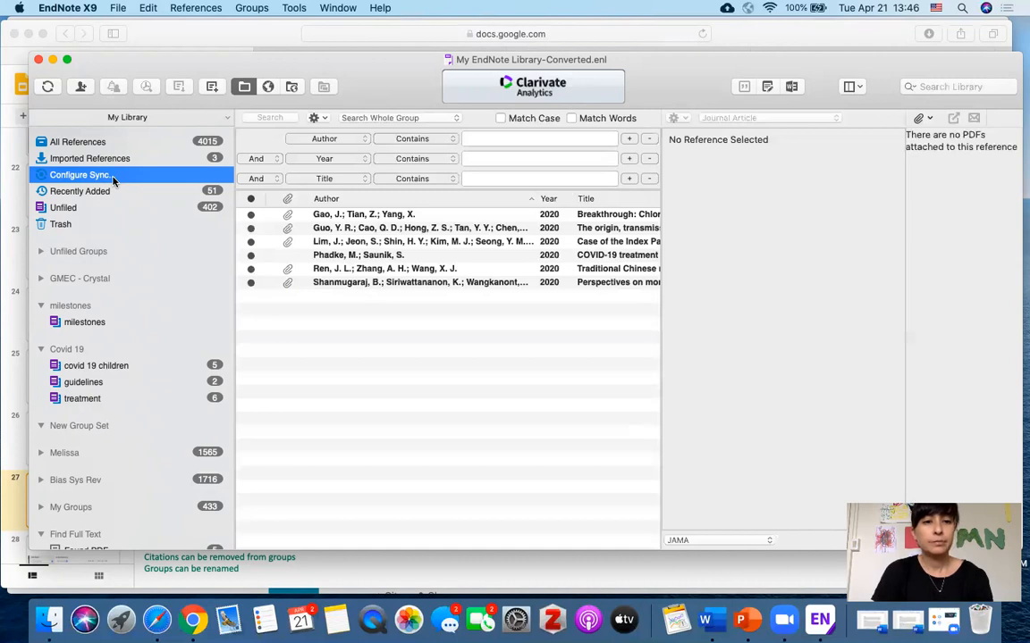
pyautogui.hotkey('ctrl', 'Up')
# Step: Show slide 28 of the Google Slides deck with the EndNote online screenshot
pyautogui.click(624, 400)
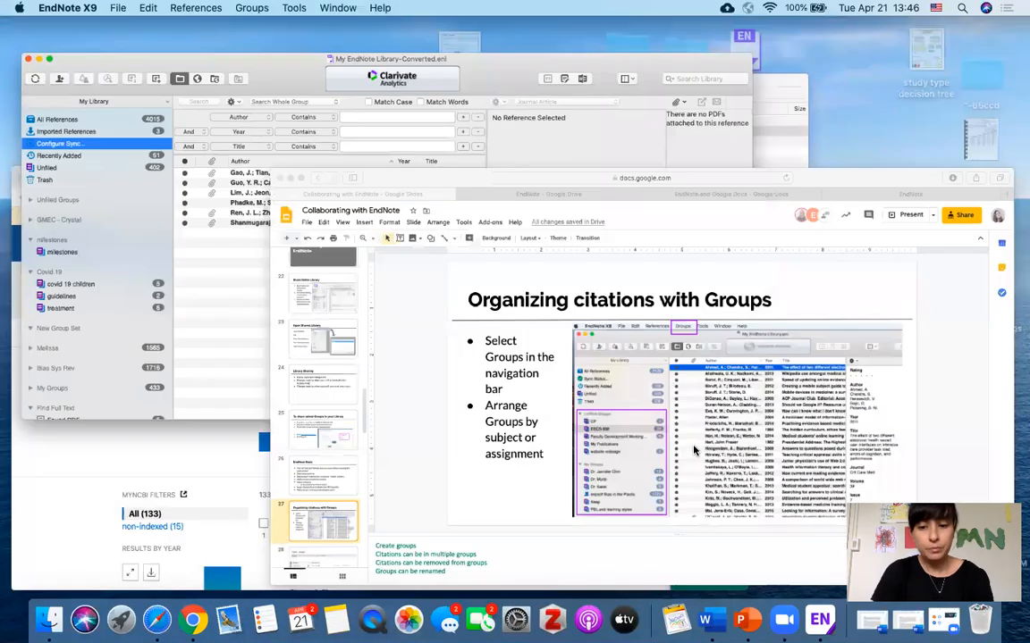
pyautogui.scroll(-2, 67, 429)
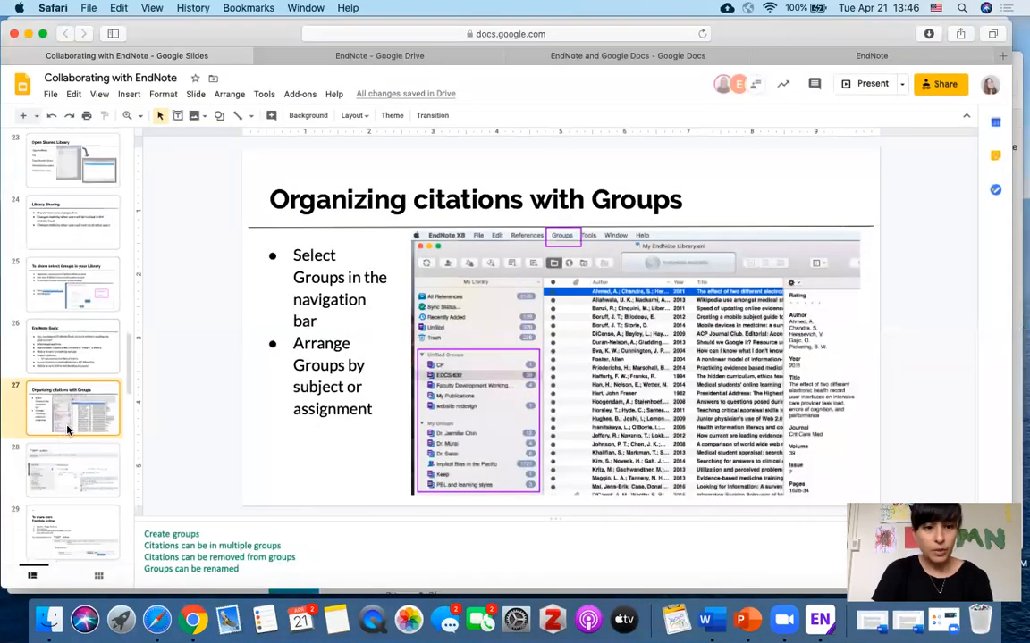
pyautogui.click(51, 481)
pyautogui.scroll(-2, 51, 481)
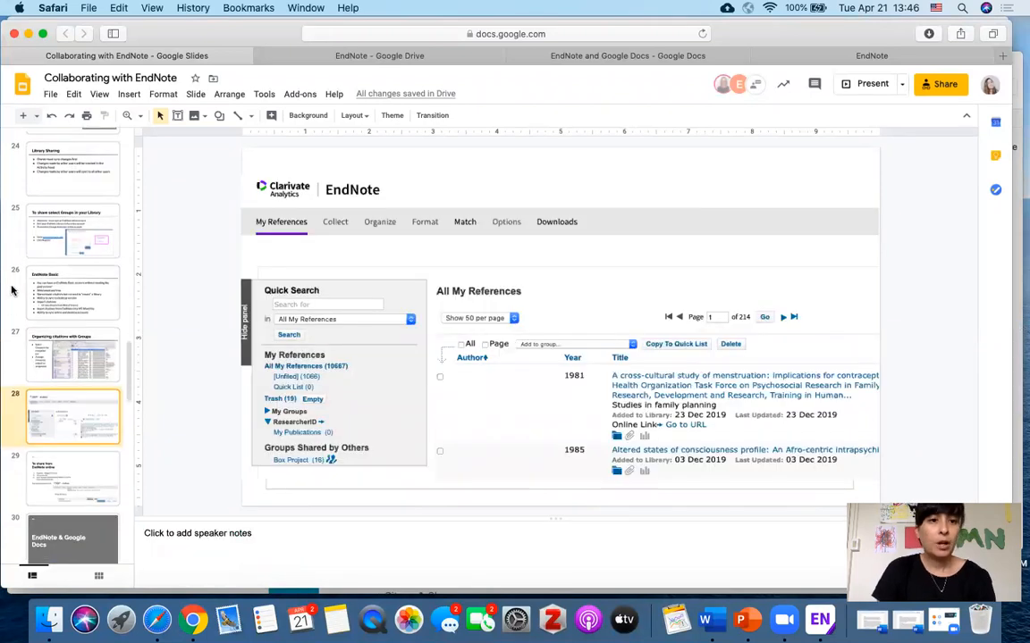
# Step: Switch to the EndNote Online tab showing All My References (10667)
pyautogui.click(835, 53)
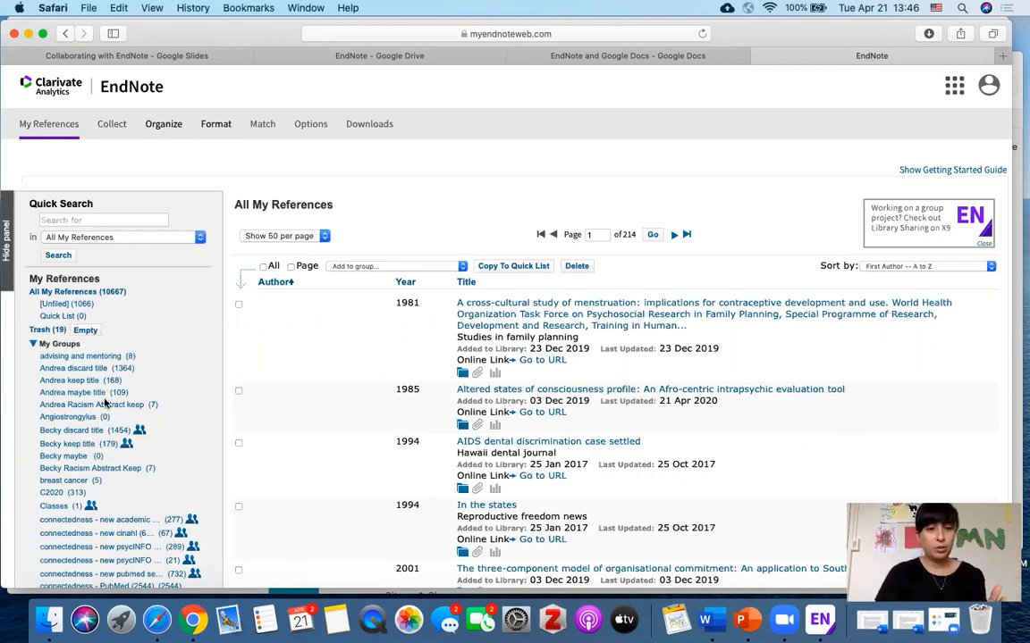
pyautogui.scroll(-3, 95, 360)
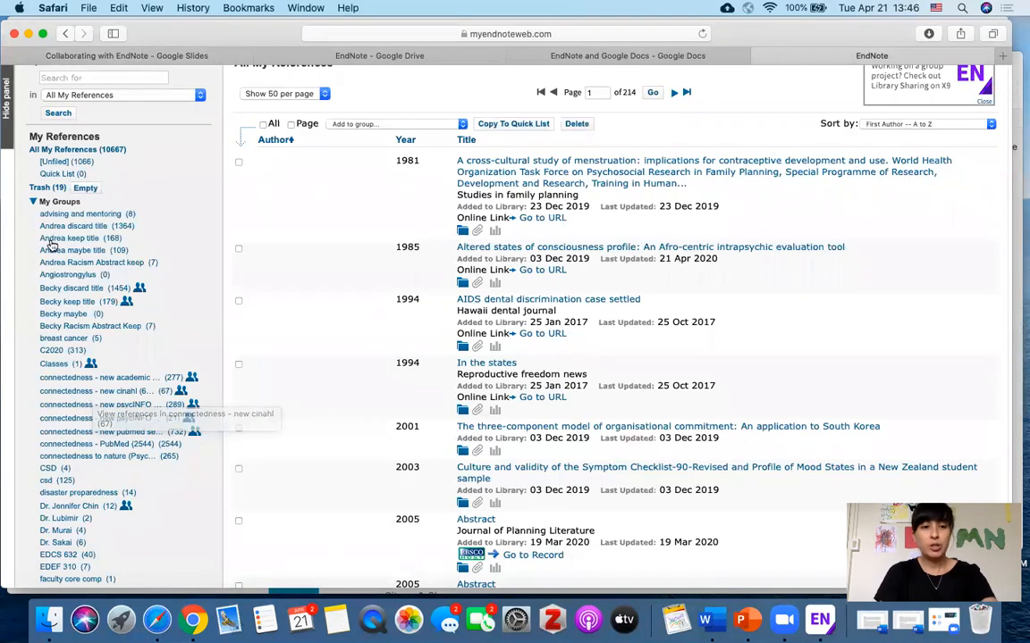
pyautogui.scroll(5, 80, 241)
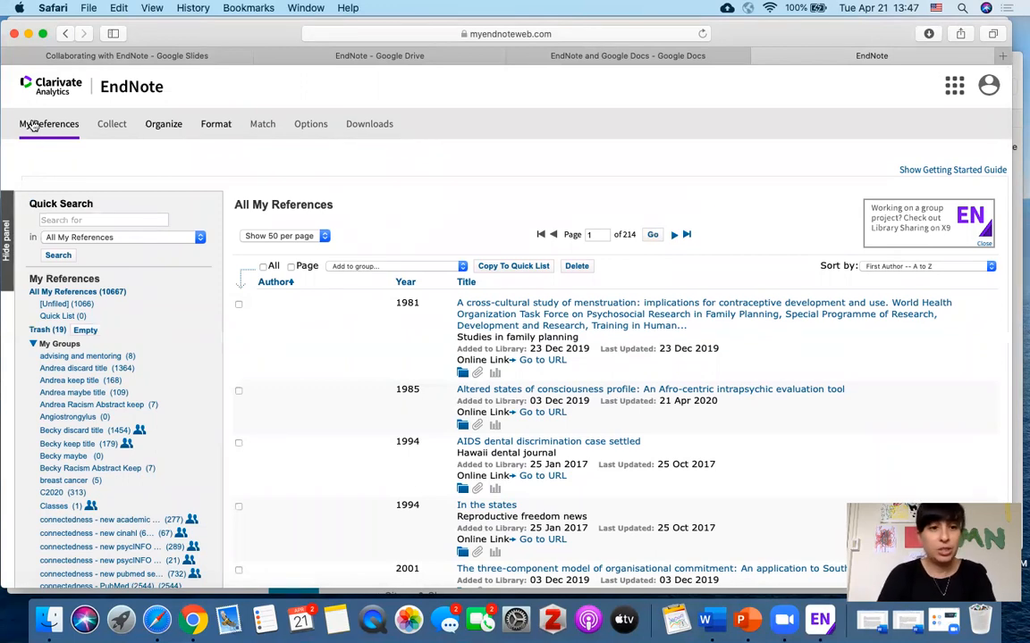
pyautogui.moveTo(168, 132)
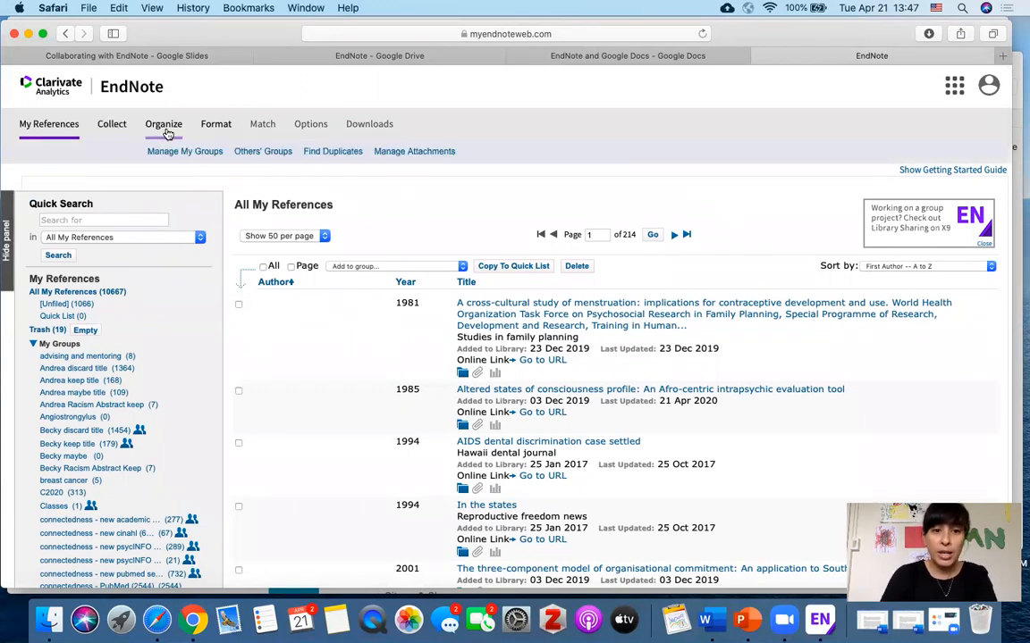
# Step: Open Organize > Manage My Groups in EndNote Online
pyautogui.click(165, 154)
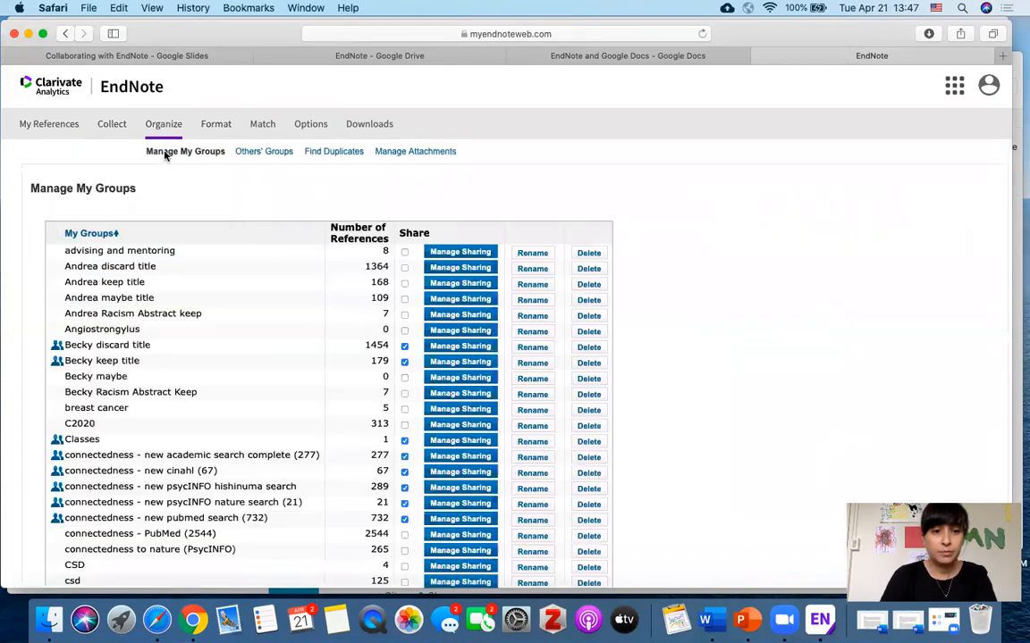
pyautogui.scroll(-3, 143, 250)
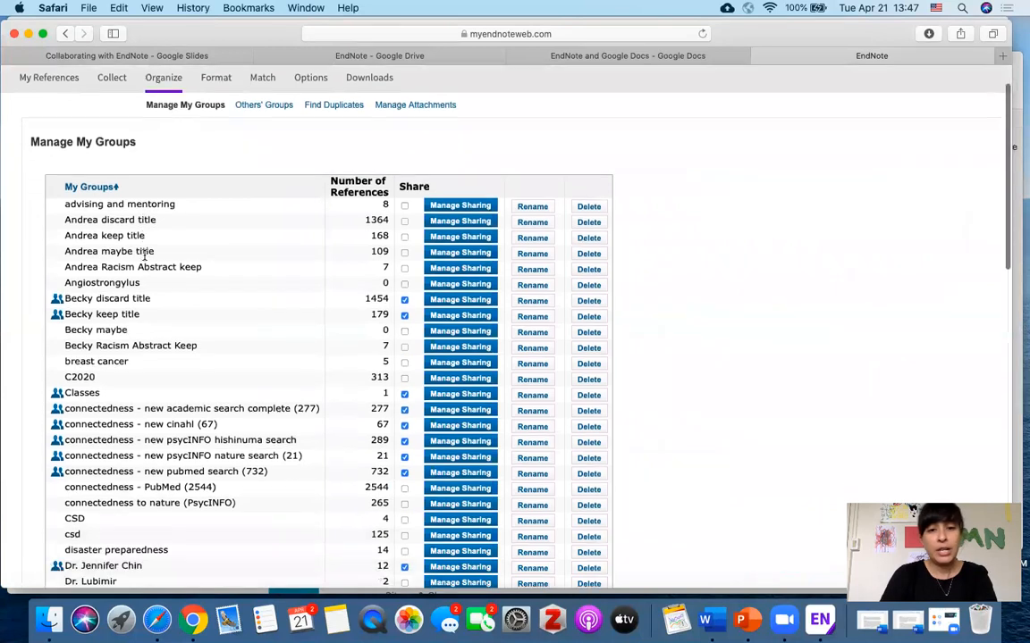
pyautogui.scroll(-10, 143, 255)
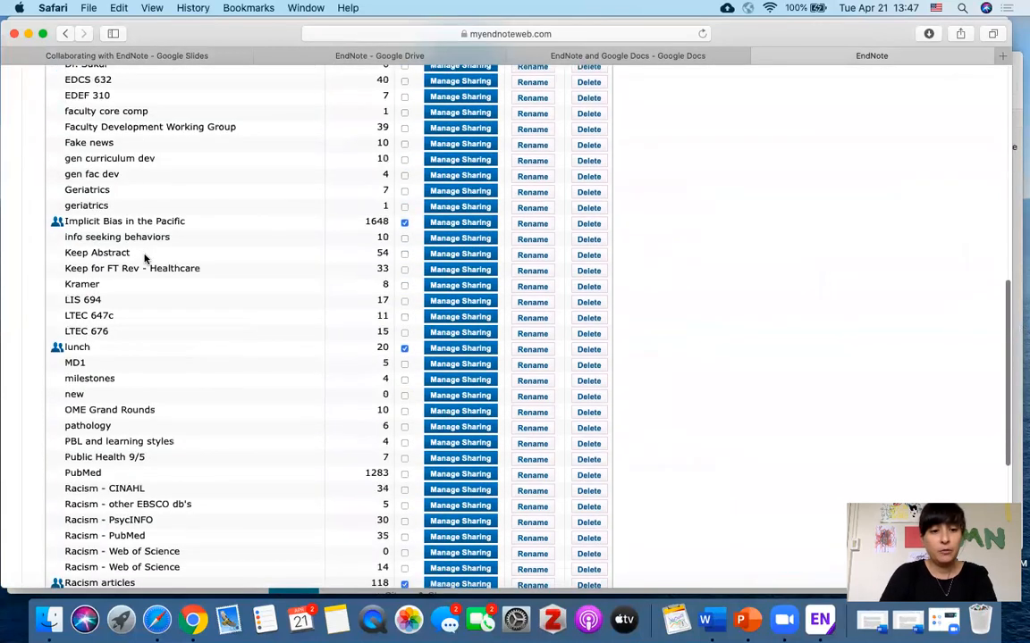
pyautogui.scroll(15, 147, 451)
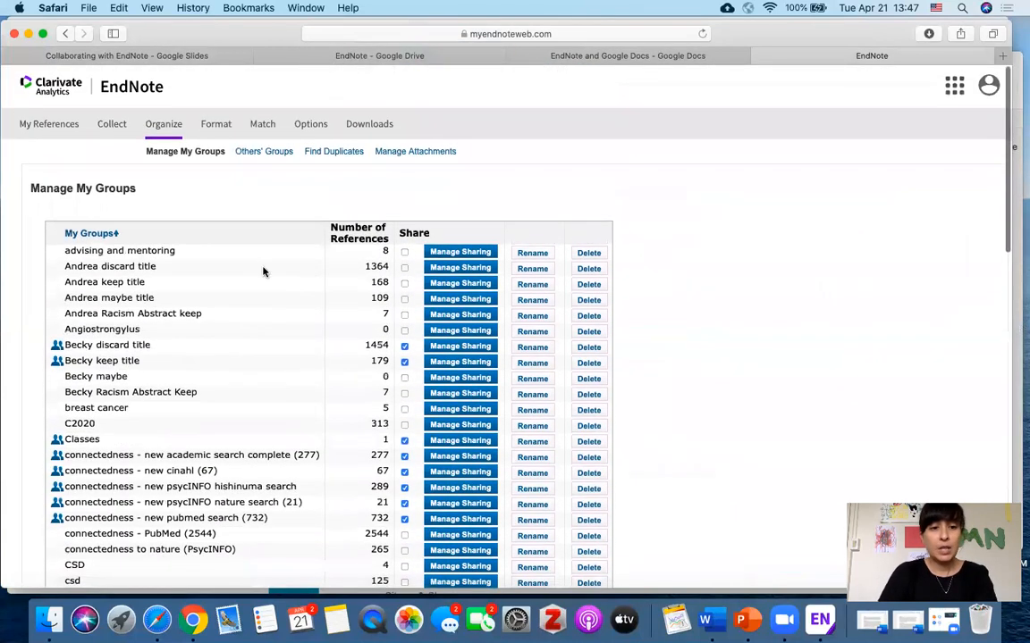
# Step: Start sharing the advising and mentoring group with Read & Write access, then return to My Groups
pyautogui.click(471, 255)
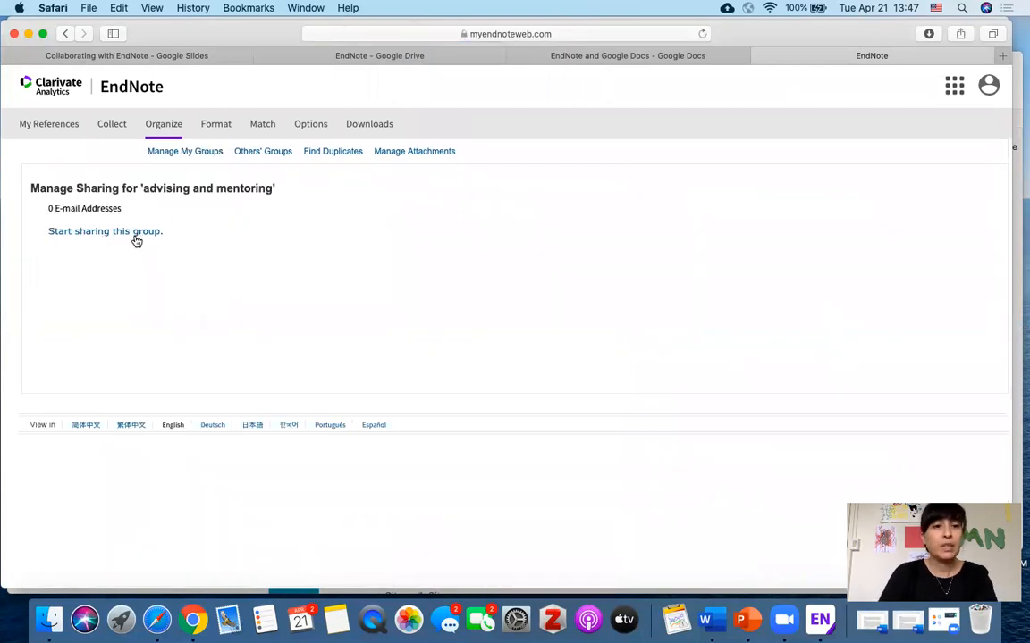
pyautogui.click(135, 232)
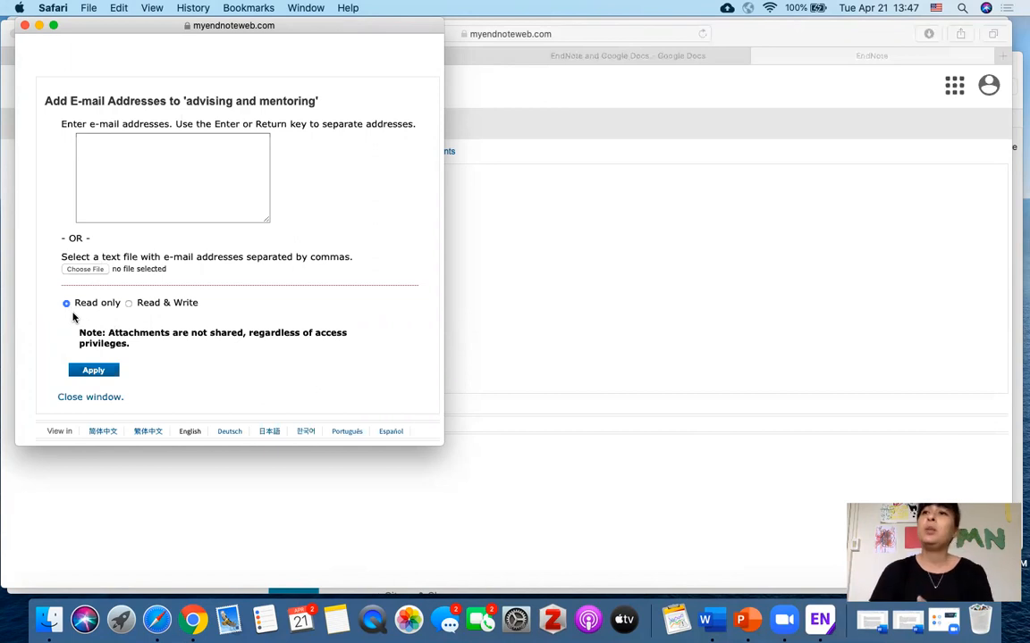
pyautogui.click(130, 303)
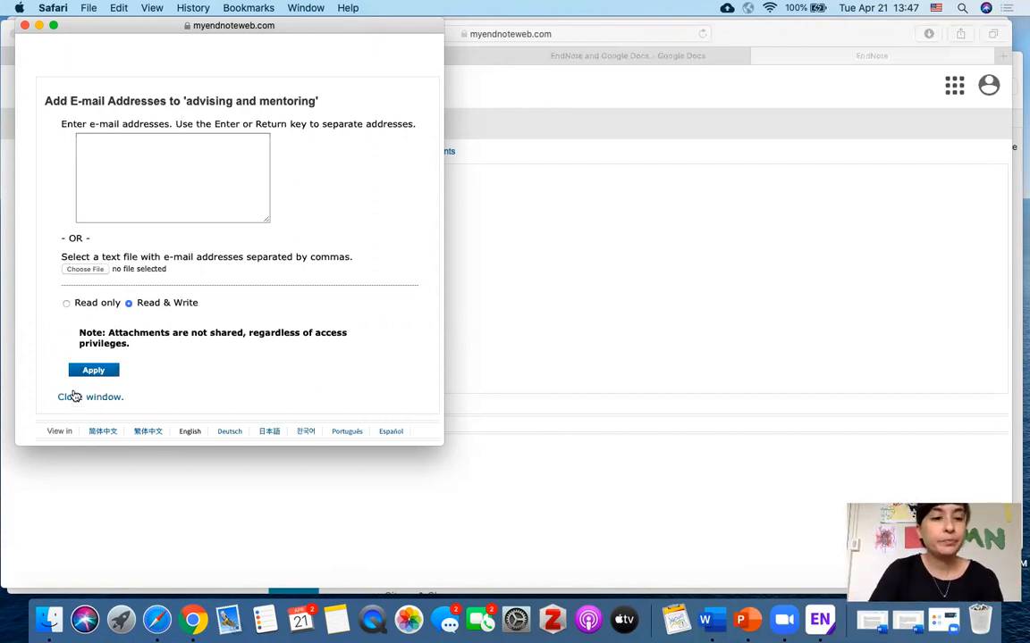
pyautogui.click(24, 25)
pyautogui.click(173, 155)
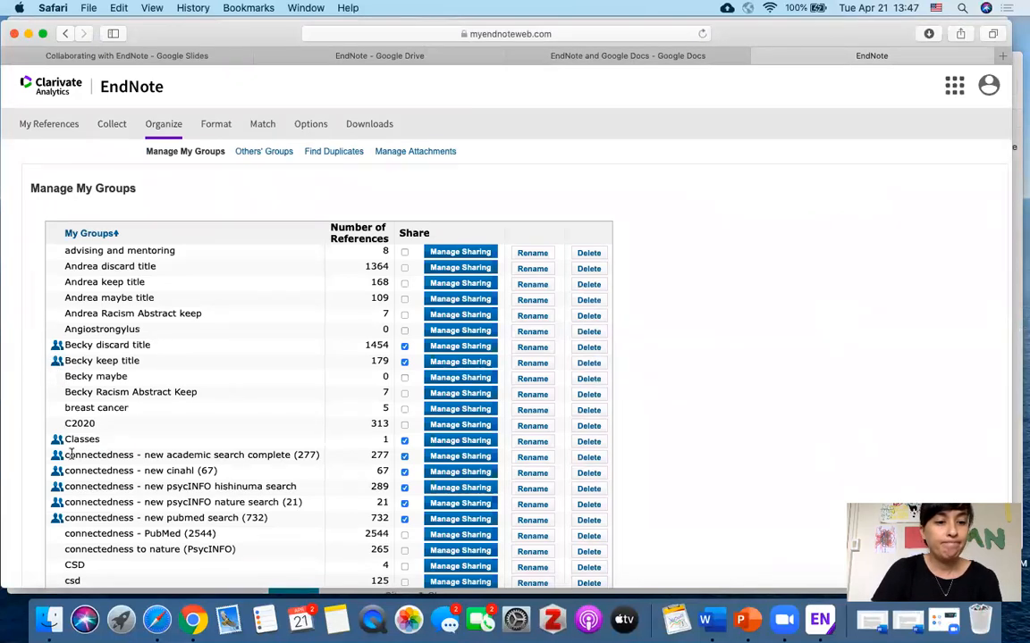
pyautogui.click(70, 60)
pyautogui.hotkey('ctrl', 'Up')
# Step: Expand the Bias Sys Rev group set in EndNote X9's groups pane
pyautogui.click(156, 138)
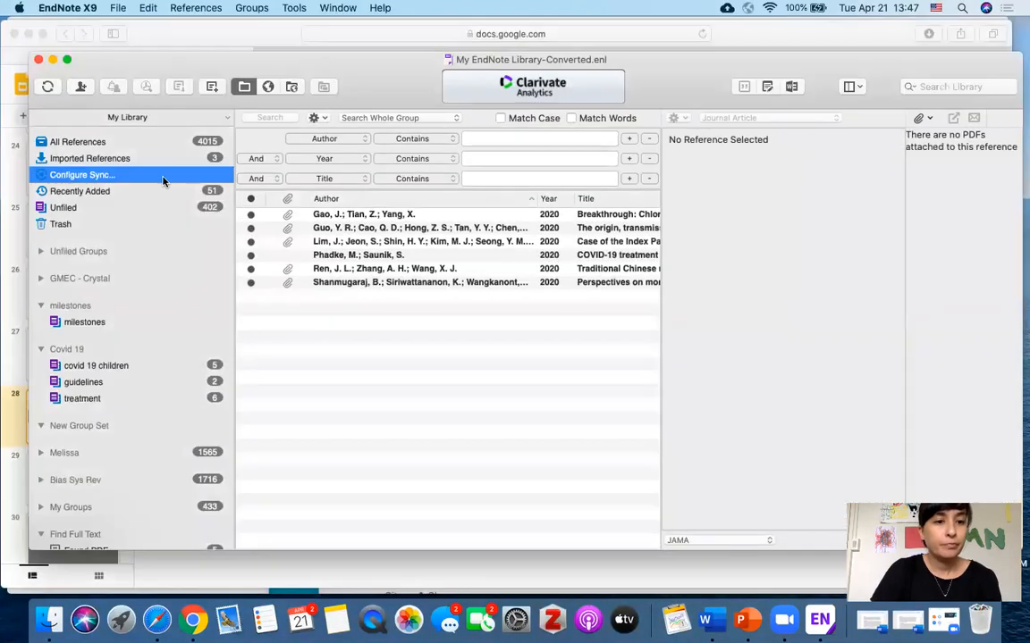
pyautogui.scroll(-2, 211, 390)
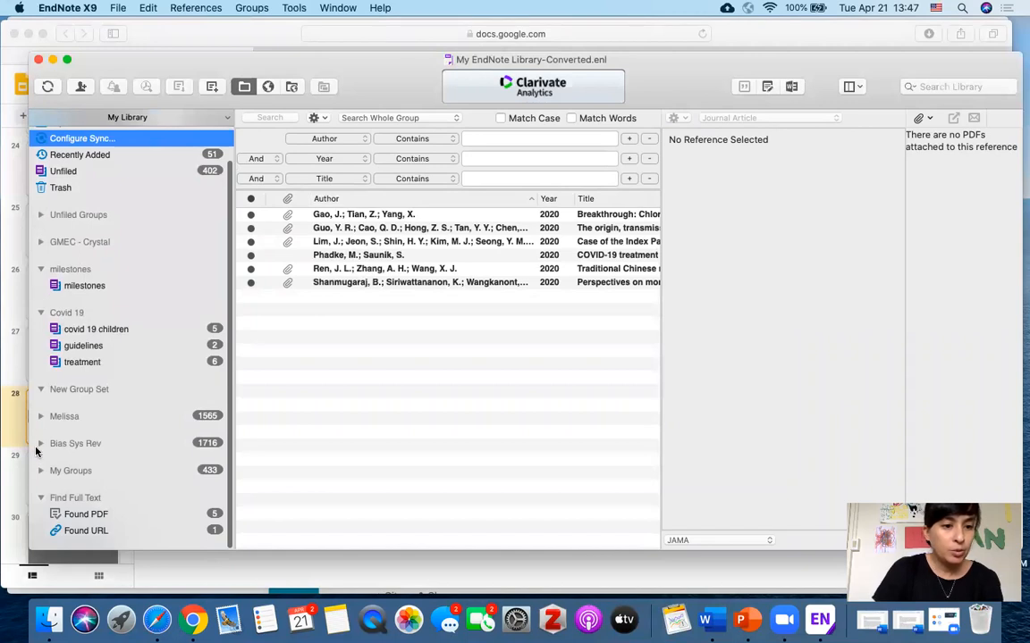
pyautogui.click(39, 444)
pyautogui.scroll(-8, 143, 411)
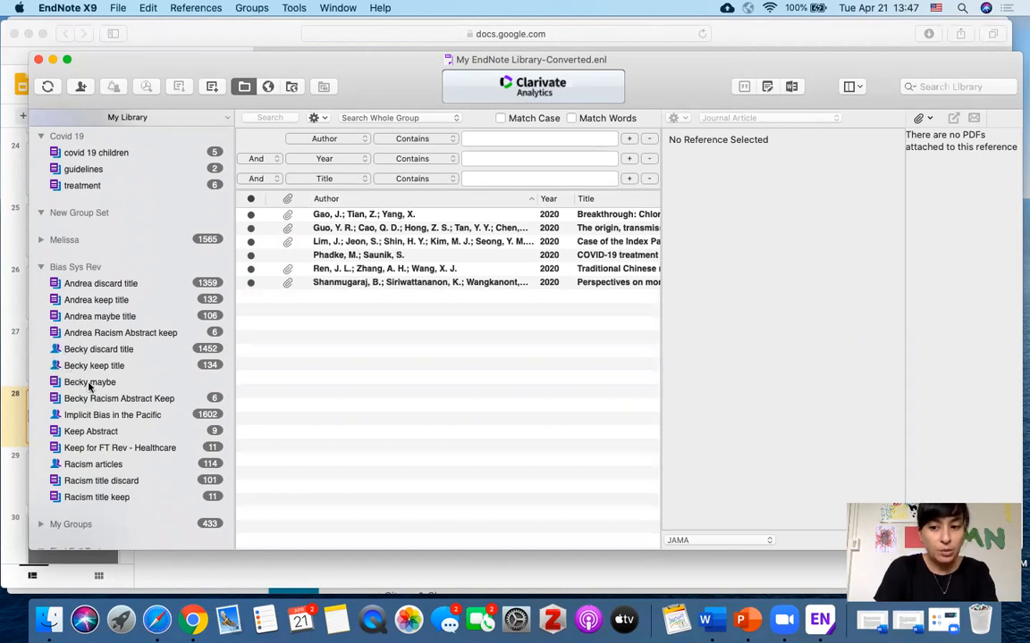
pyautogui.click(4, 100)
# Step: Show slides 29 and 30 on sharing from EndNote online and EndNote & Google Docs
pyautogui.scroll(-1, 77, 450)
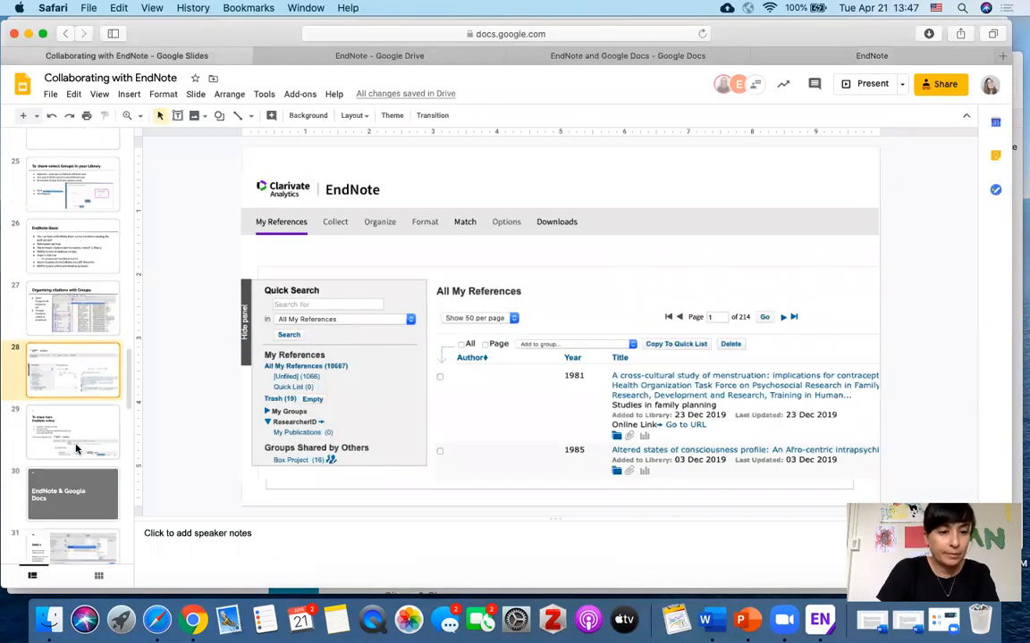
pyautogui.click(77, 450)
pyautogui.scroll(-3, 76, 448)
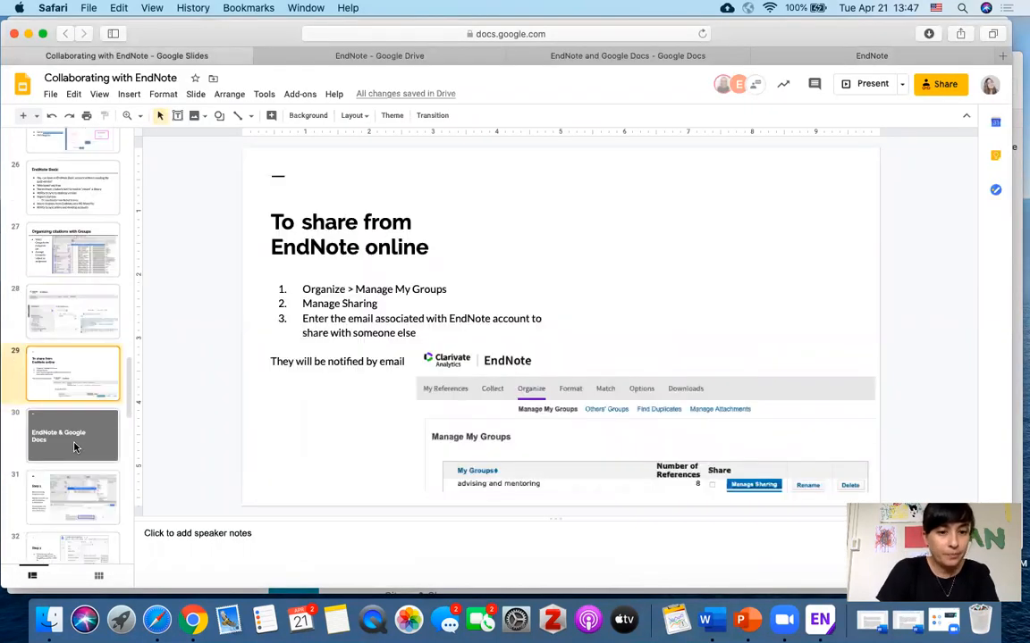
pyautogui.scroll(-2, 71, 420)
pyautogui.click(67, 303)
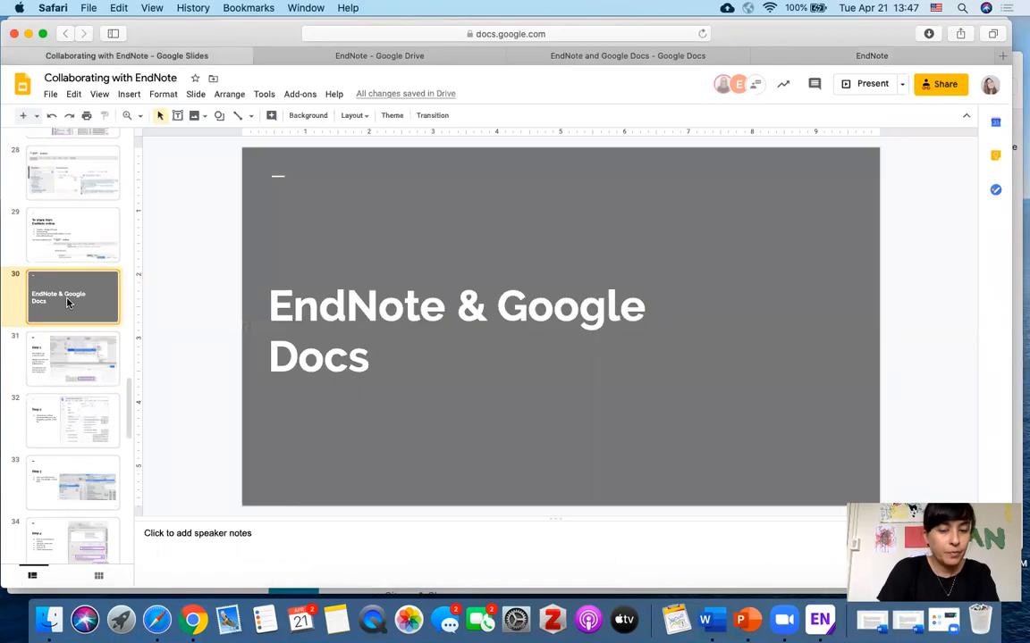
pyautogui.scroll(-1, 67, 302)
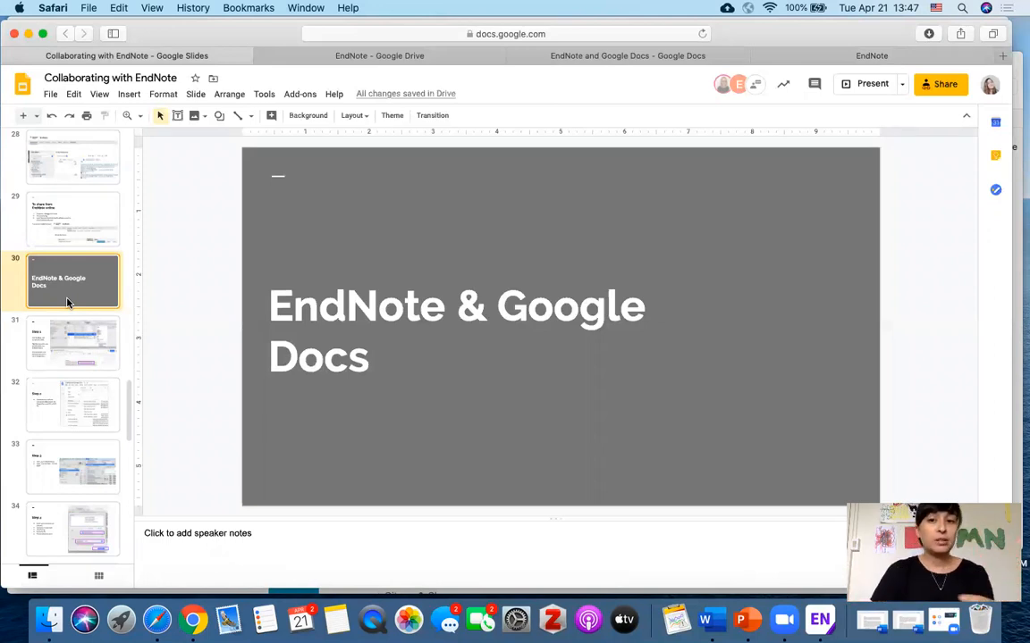
# Step: Switch to the 'EndNote and Google Docs' draft and move the browser down to reveal EndNote
pyautogui.click(358, 57)
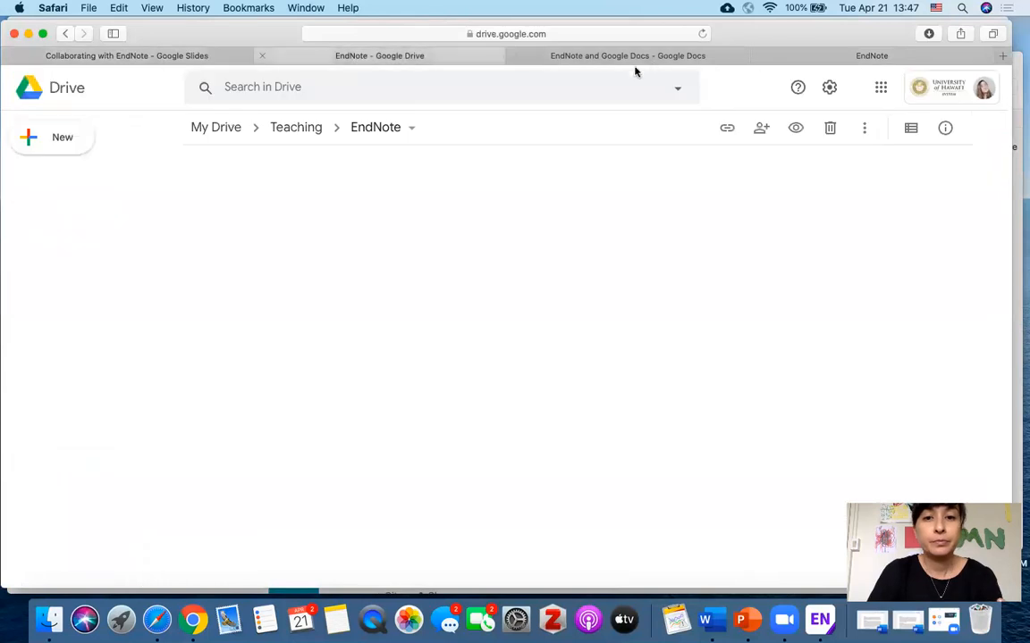
pyautogui.click(626, 59)
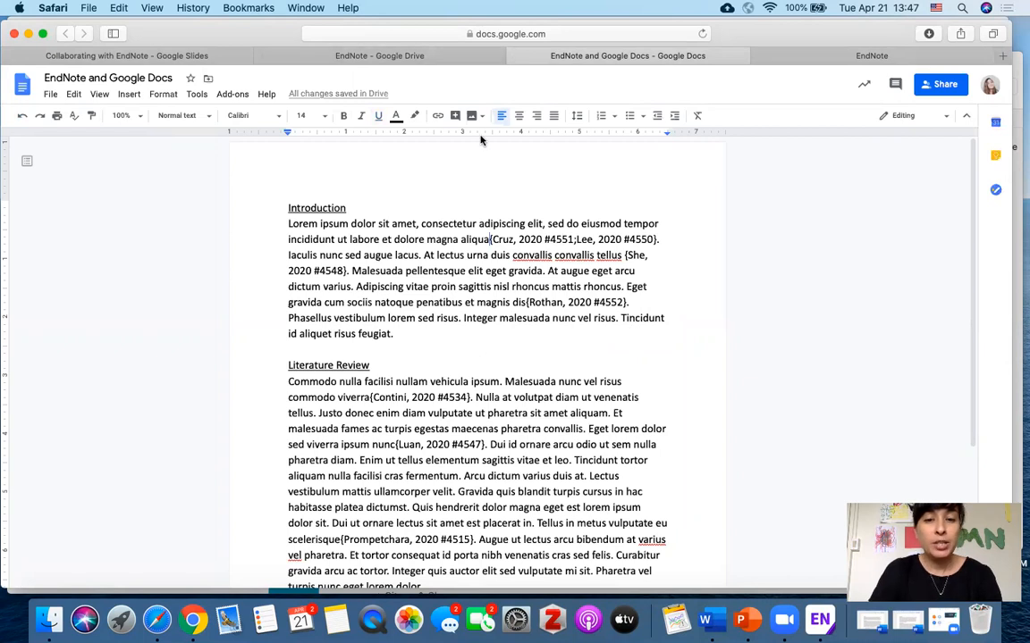
pyautogui.moveTo(213, 33); pyautogui.dragTo(209, 315)
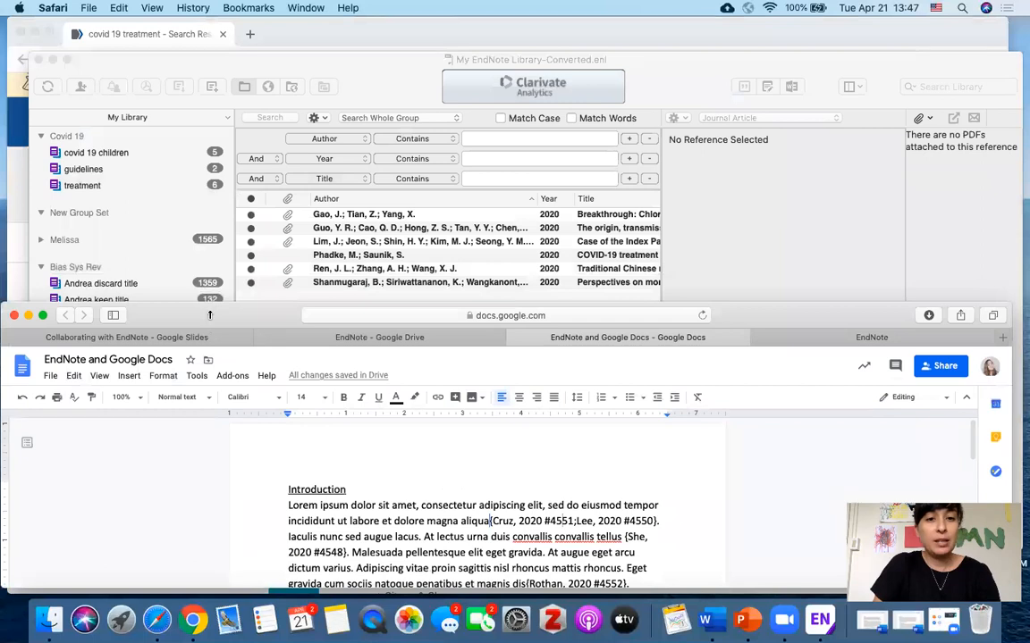
# Step: Resize and reposition the EndNote library so the Google Docs draft shows below it
pyautogui.click(739, 83)
pyautogui.moveTo(840, 70); pyautogui.dragTo(814, 35)
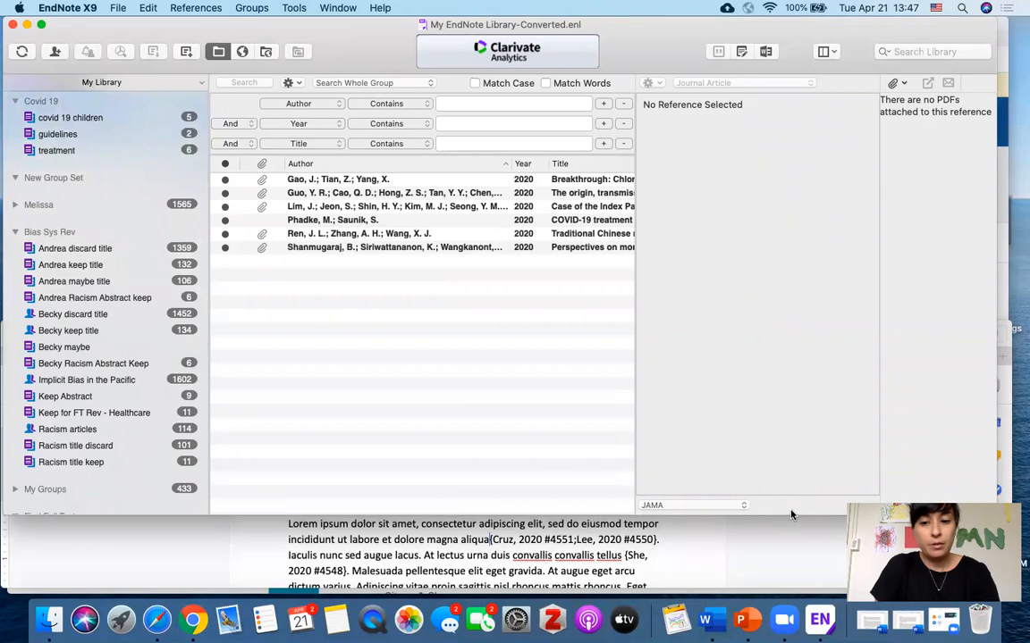
pyautogui.moveTo(788, 511); pyautogui.dragTo(759, 331)
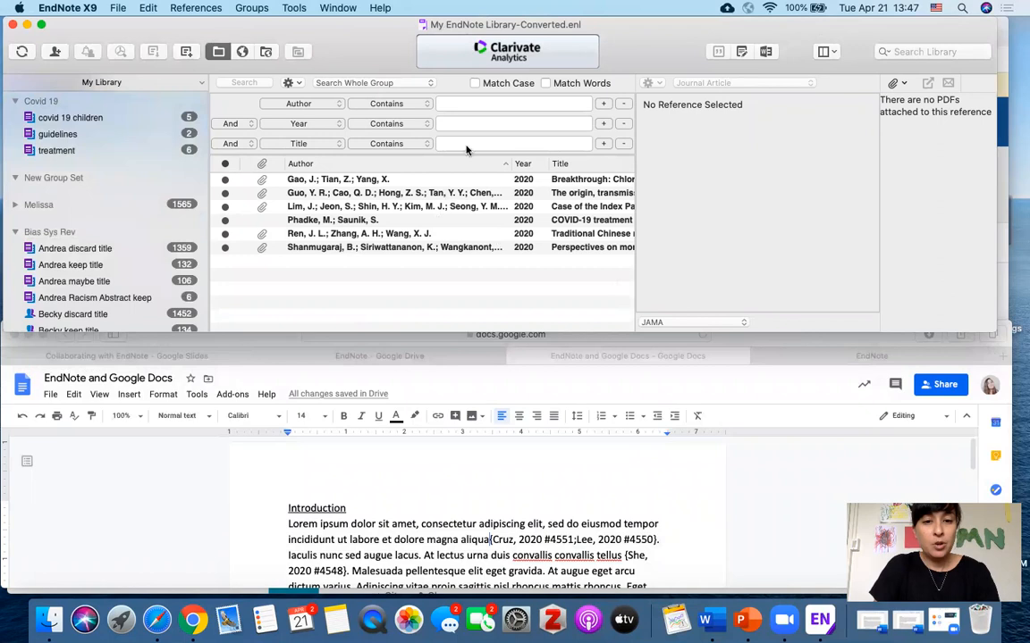
pyautogui.click(667, 436)
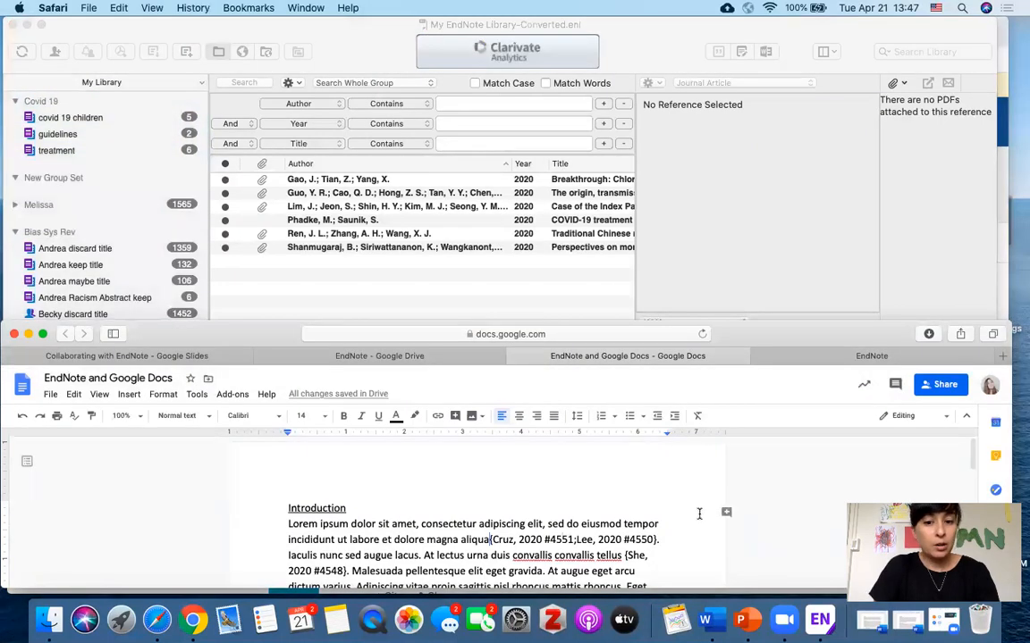
pyautogui.click(397, 251)
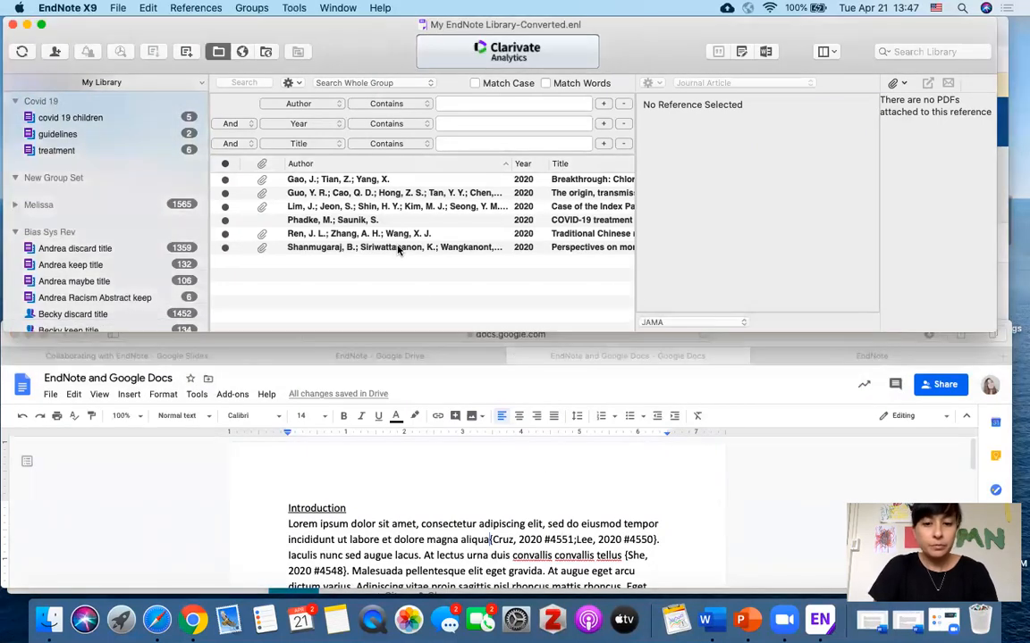
pyautogui.scroll(-5, 545, 464)
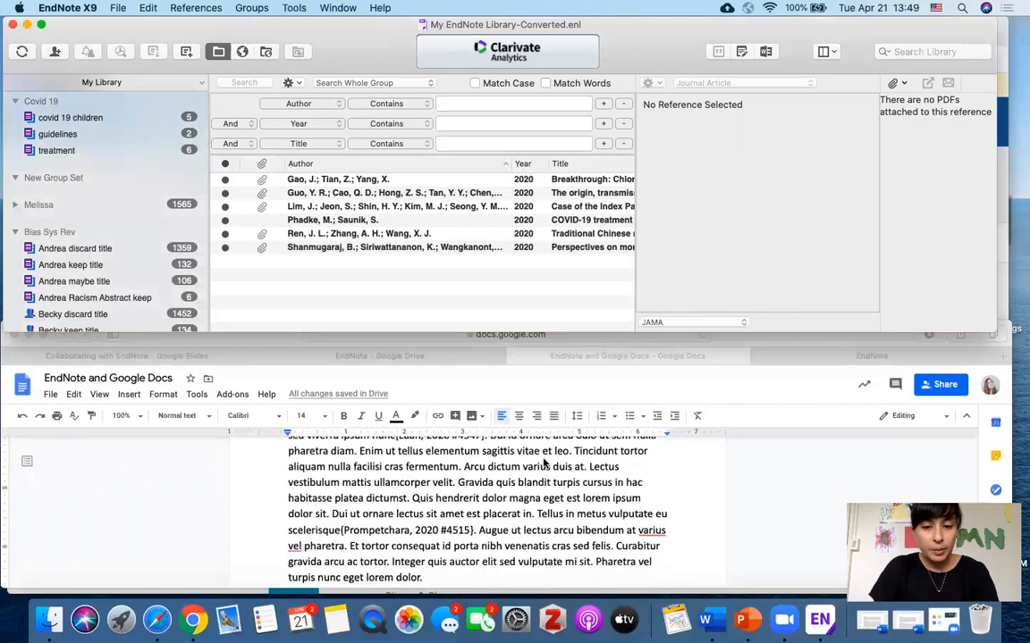
pyautogui.scroll(-2, 544, 463)
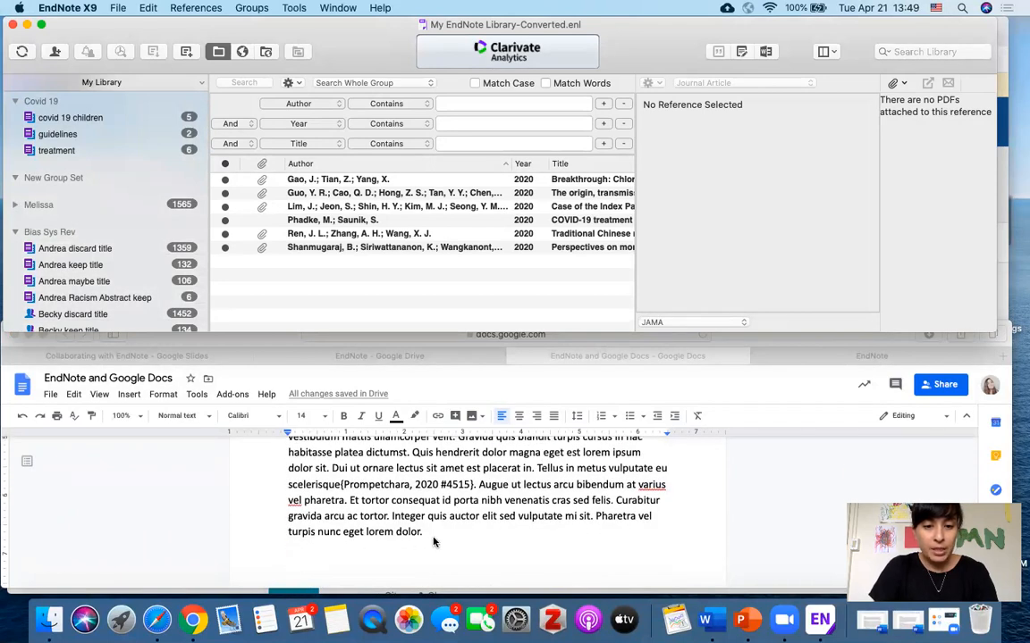
pyautogui.click(376, 443)
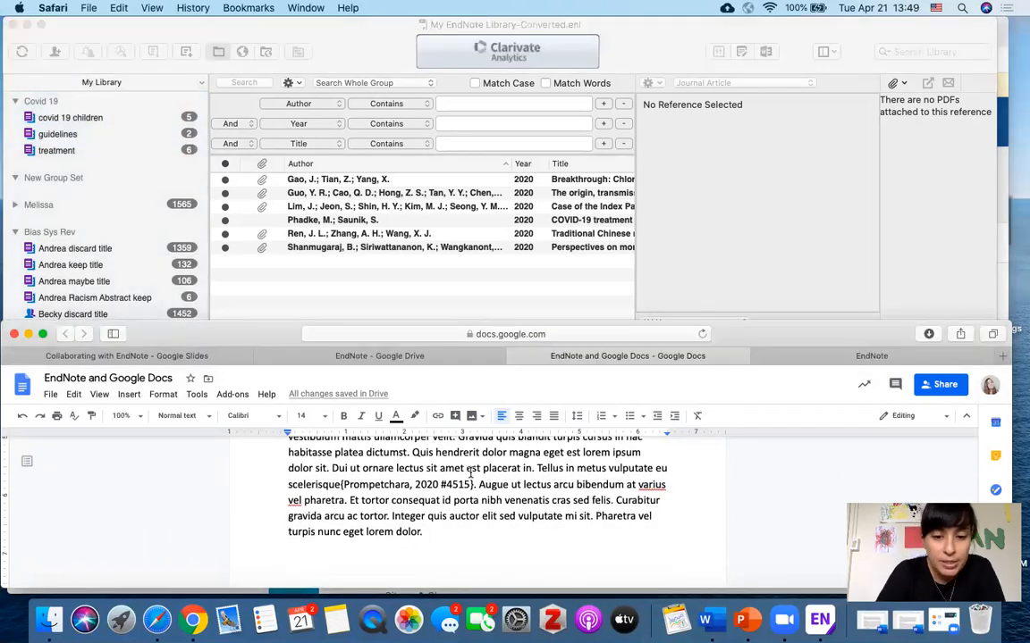
# Step: Drag the Shanmugaraj 2020 reference to the end of the Literature Review paragraph
pyautogui.moveTo(331, 469); pyautogui.dragTo(476, 484)
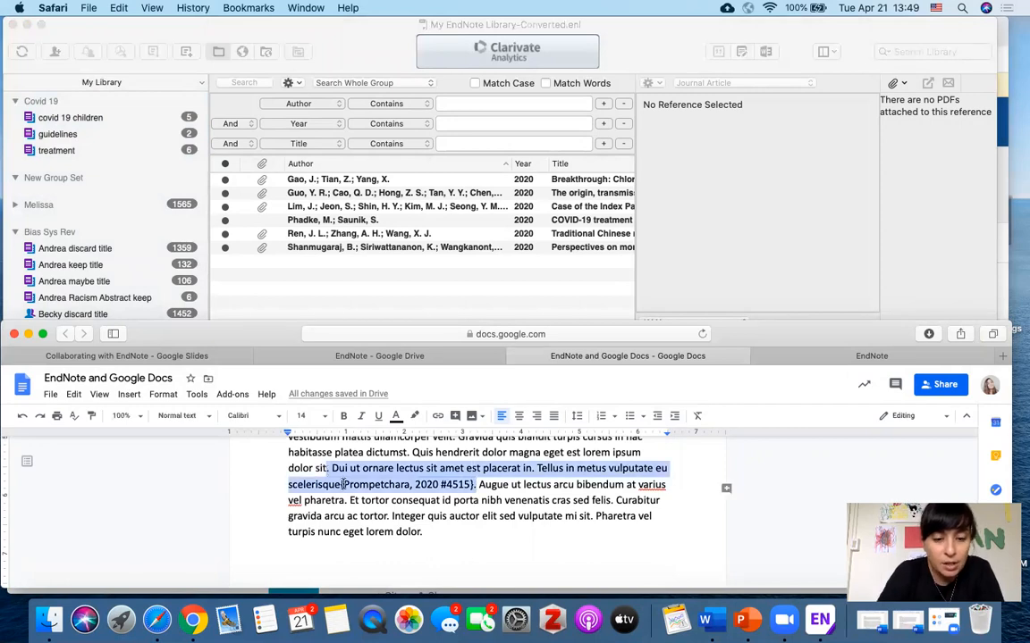
pyautogui.click(343, 484)
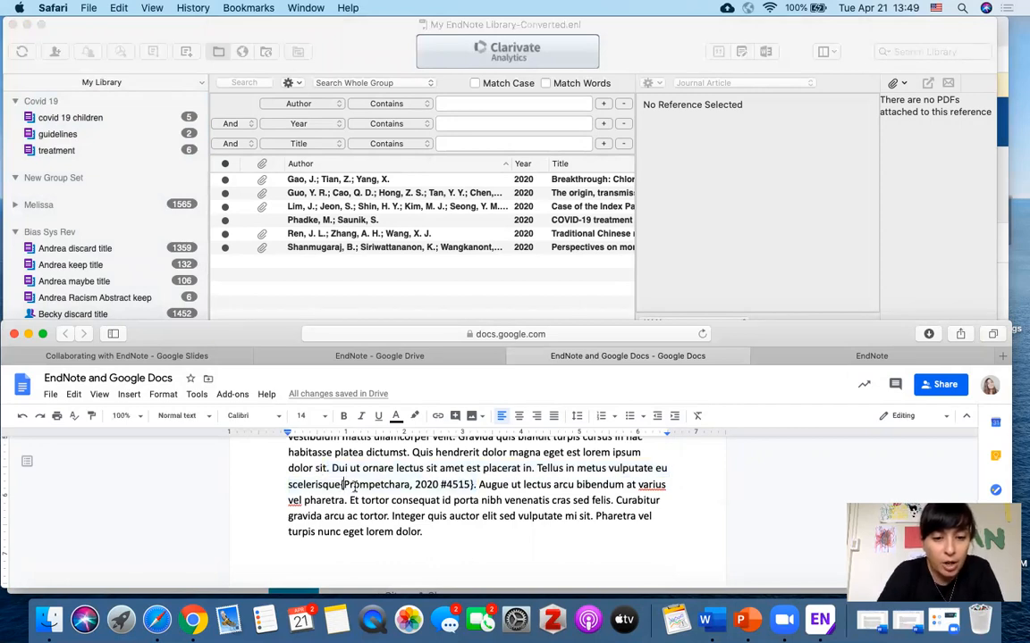
pyautogui.click(318, 257)
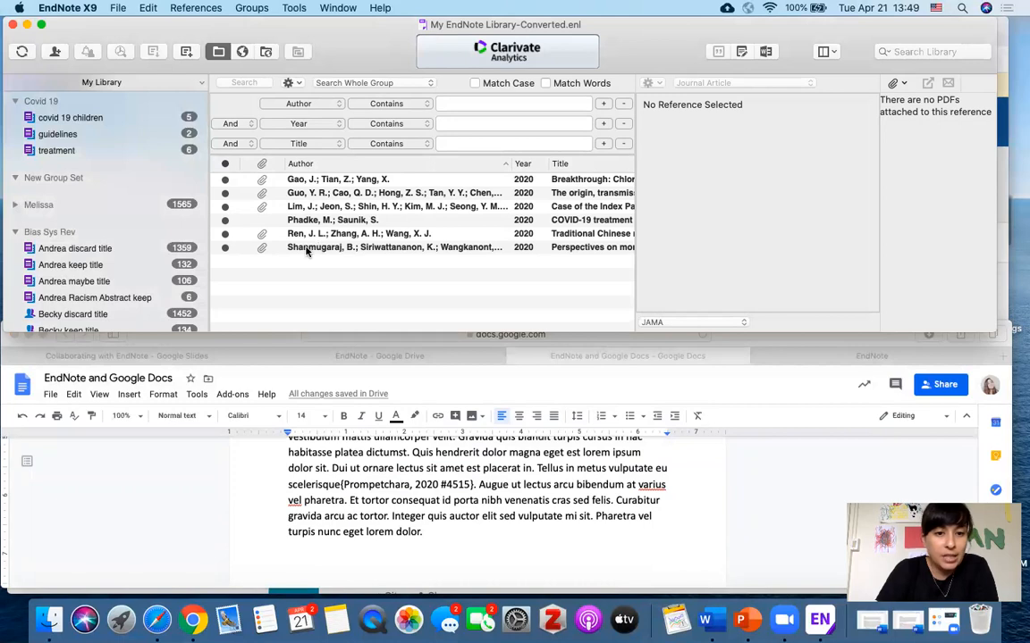
pyautogui.moveTo(307, 250); pyautogui.dragTo(420, 536)
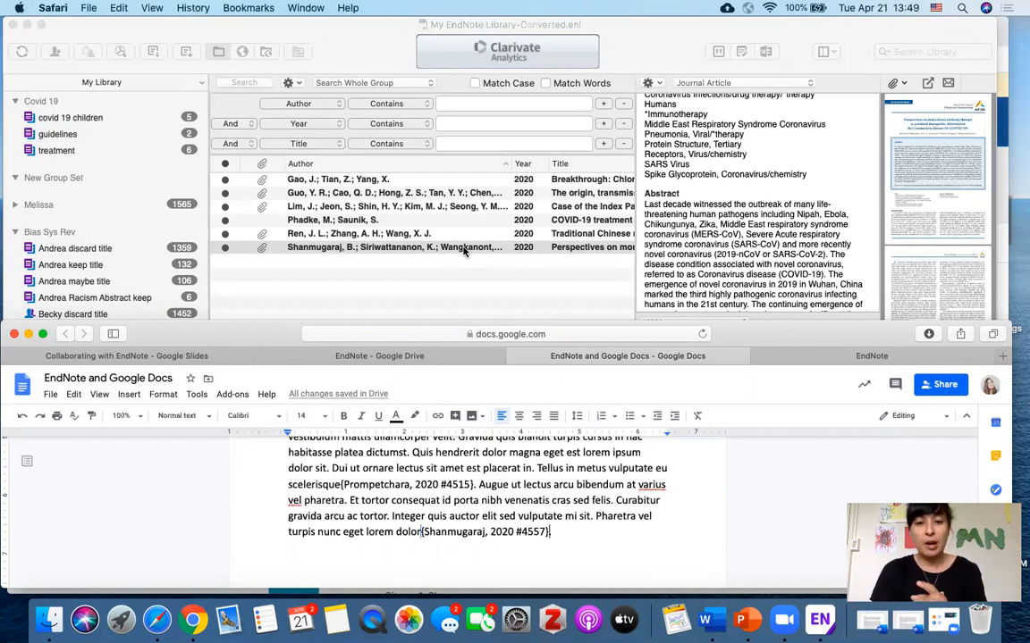
pyautogui.scroll(3, 489, 501)
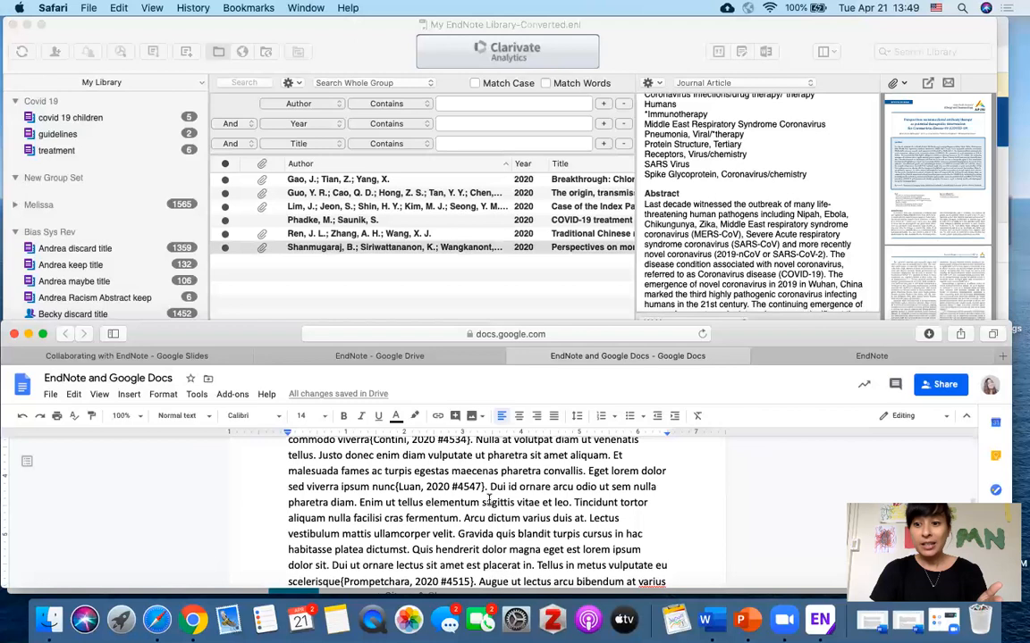
pyautogui.scroll(1, 489, 501)
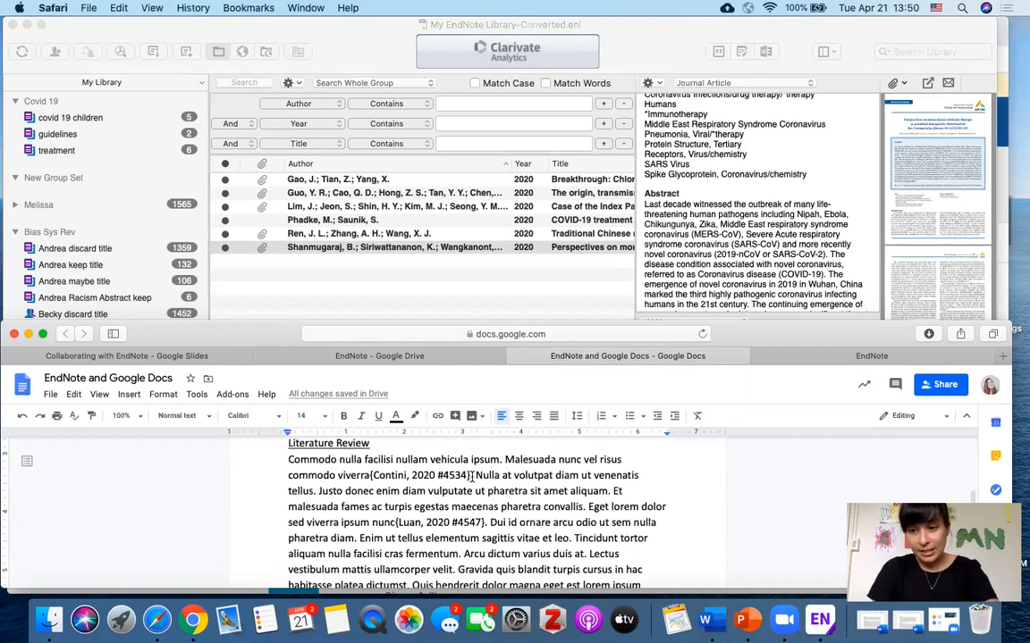
pyautogui.scroll(-10, 427, 514)
pyautogui.scroll(15, 427, 517)
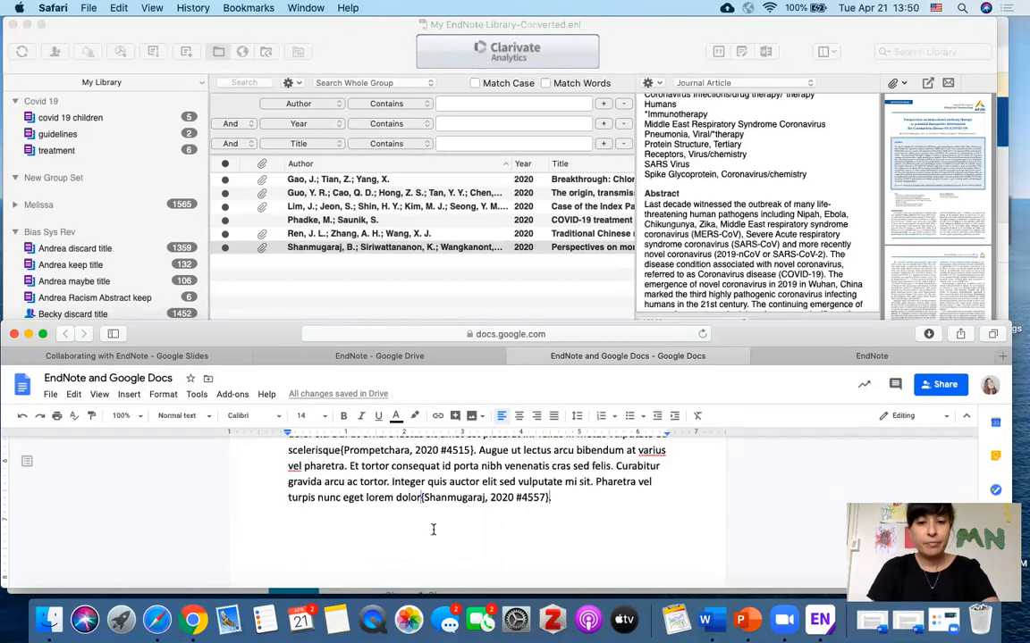
pyautogui.scroll(2, 433, 527)
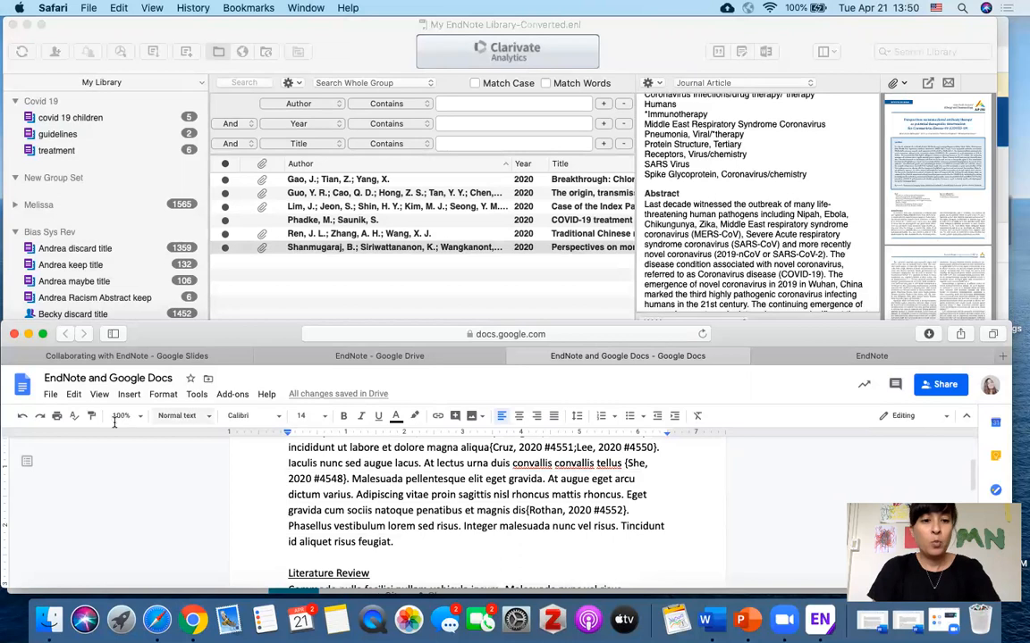
# Step: Download the draft via File > Download as OpenDocument Format (.odt)
pyautogui.click(49, 394)
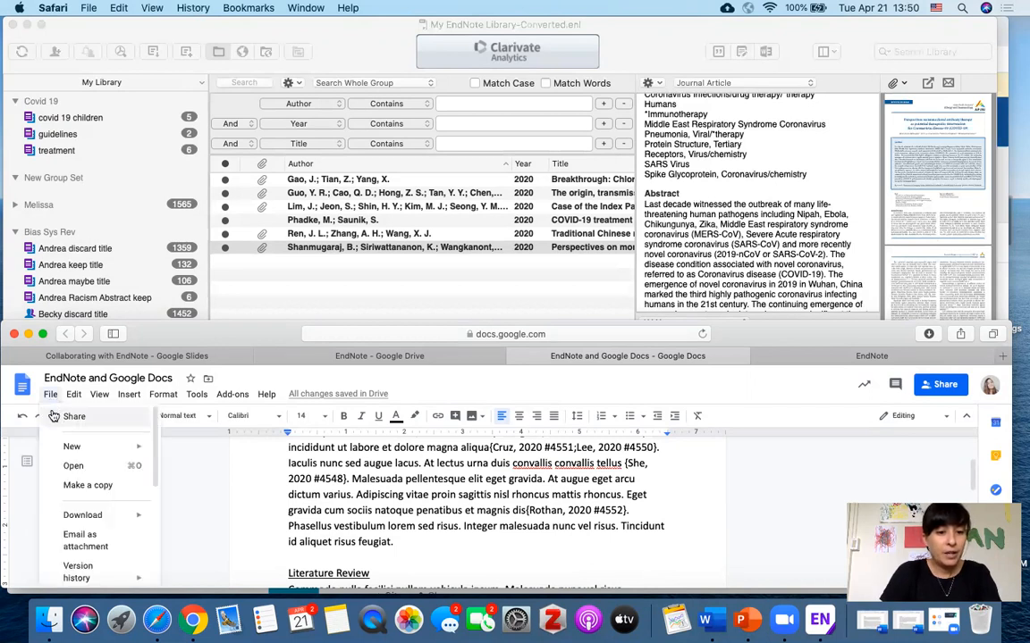
pyautogui.moveTo(83, 519)
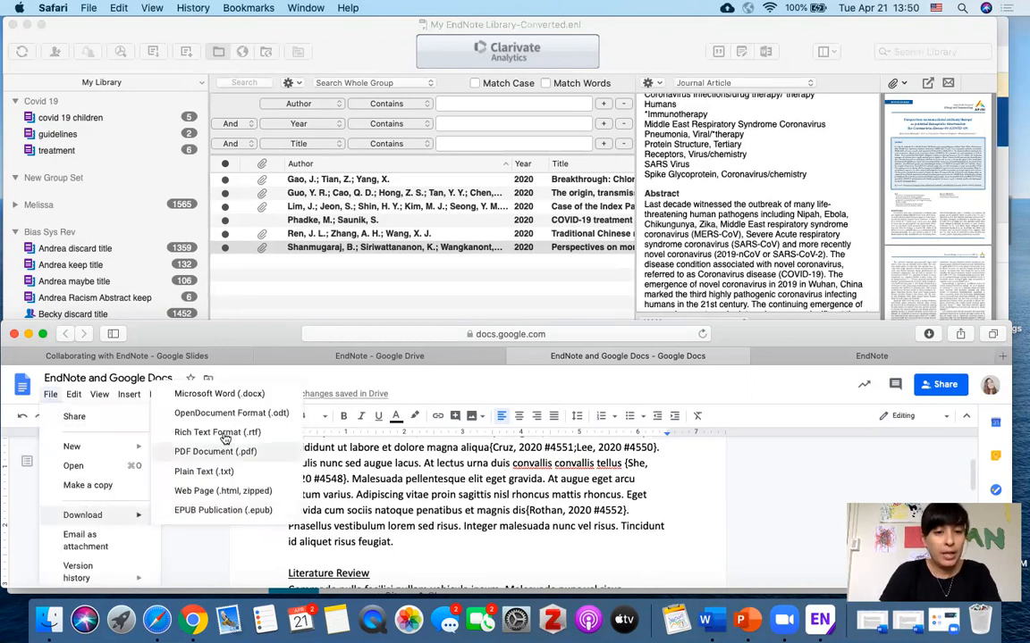
pyautogui.click(282, 420)
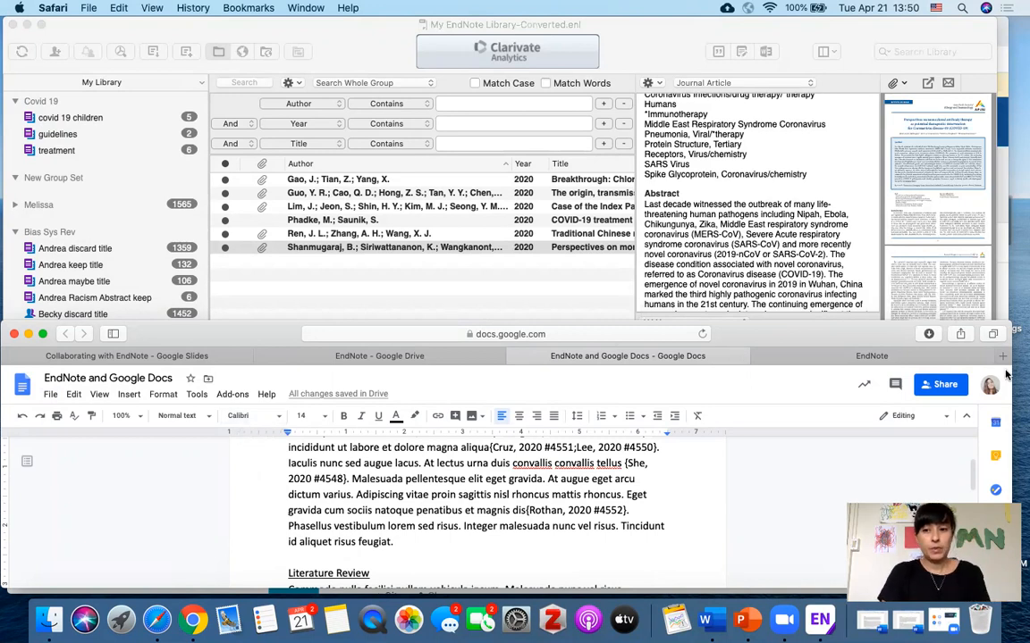
pyautogui.click(369, 61)
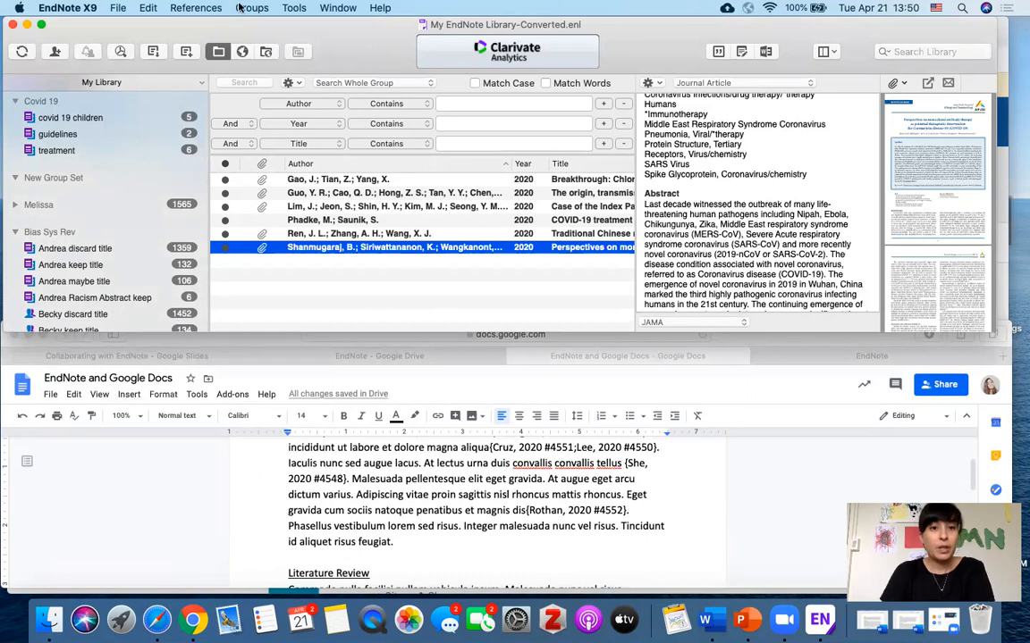
# Step: Open 'EndNote and Google Docs-4.odt' from Downloads in Tools > Format Paper, showing 8 matched citations and JAMA style
pyautogui.click(296, 8)
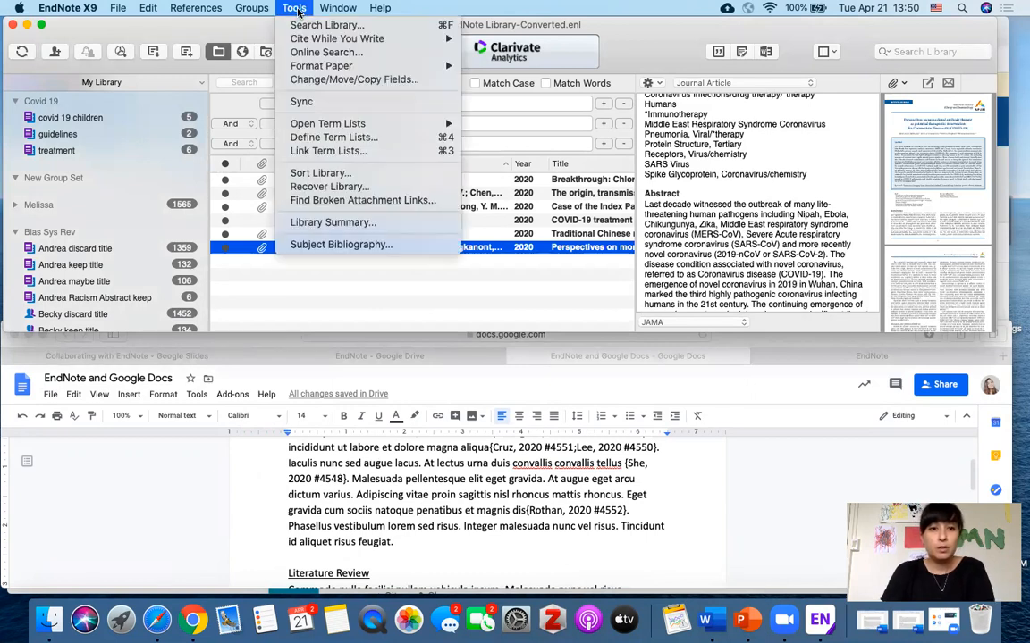
pyautogui.moveTo(368, 66)
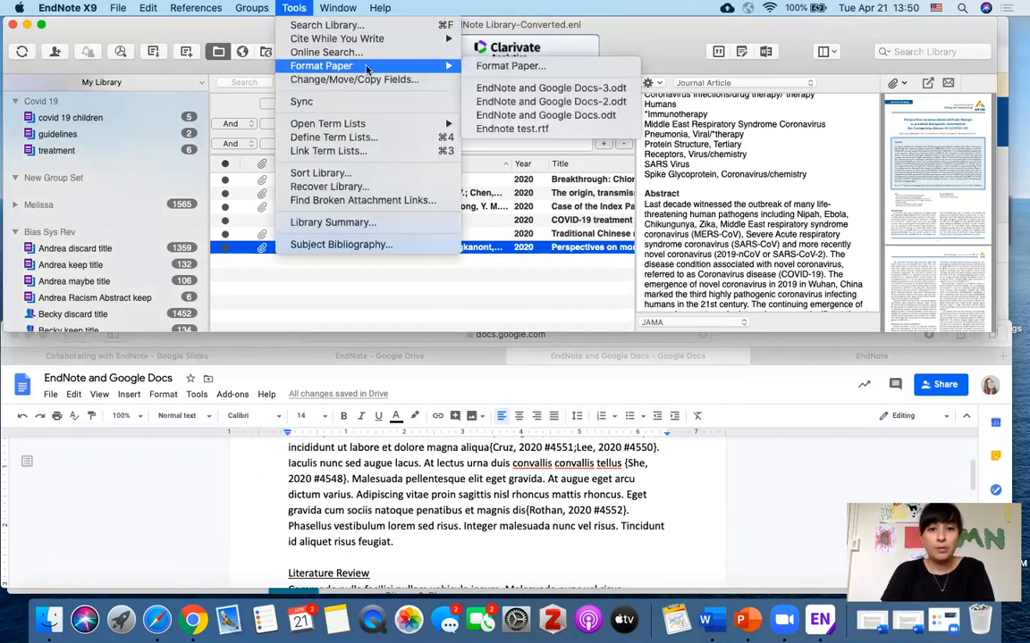
pyautogui.click(538, 68)
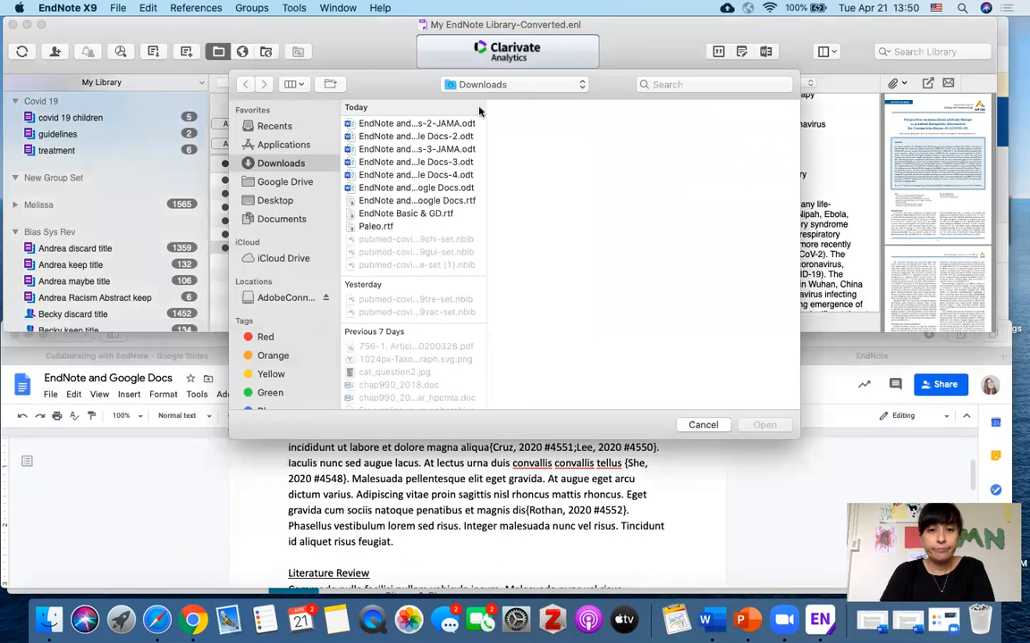
pyautogui.click(393, 176)
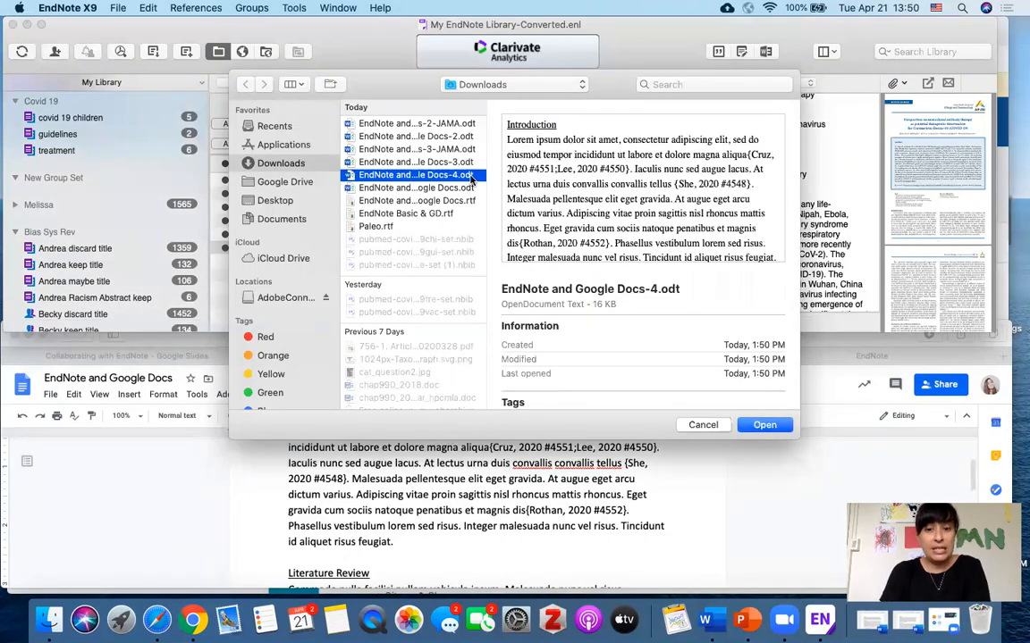
pyautogui.click(762, 426)
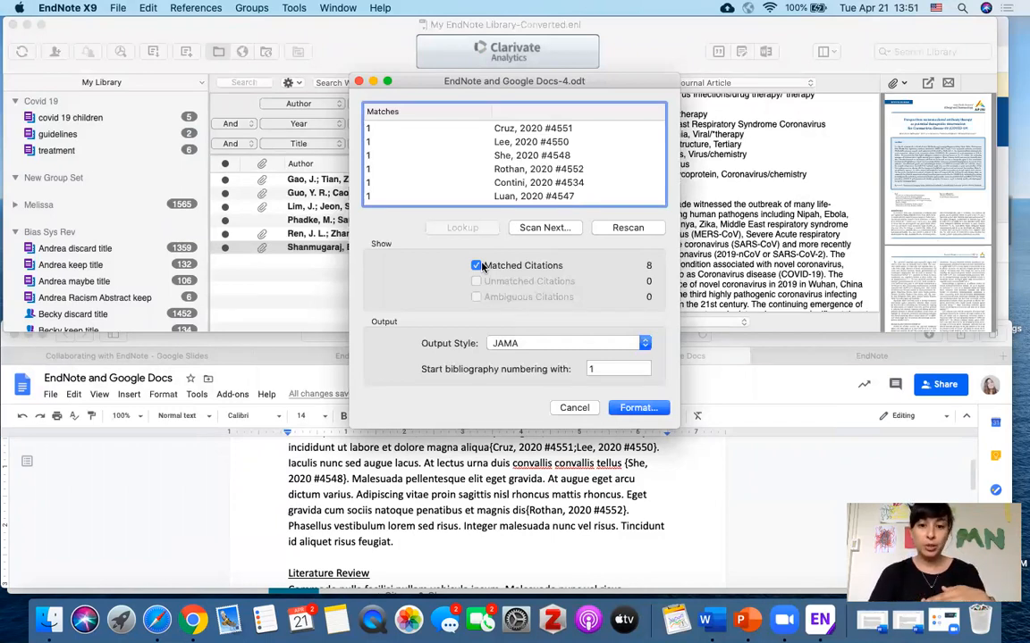
# Step: Format the exported Google Docs document with the JAMA output style
pyautogui.click(506, 344)
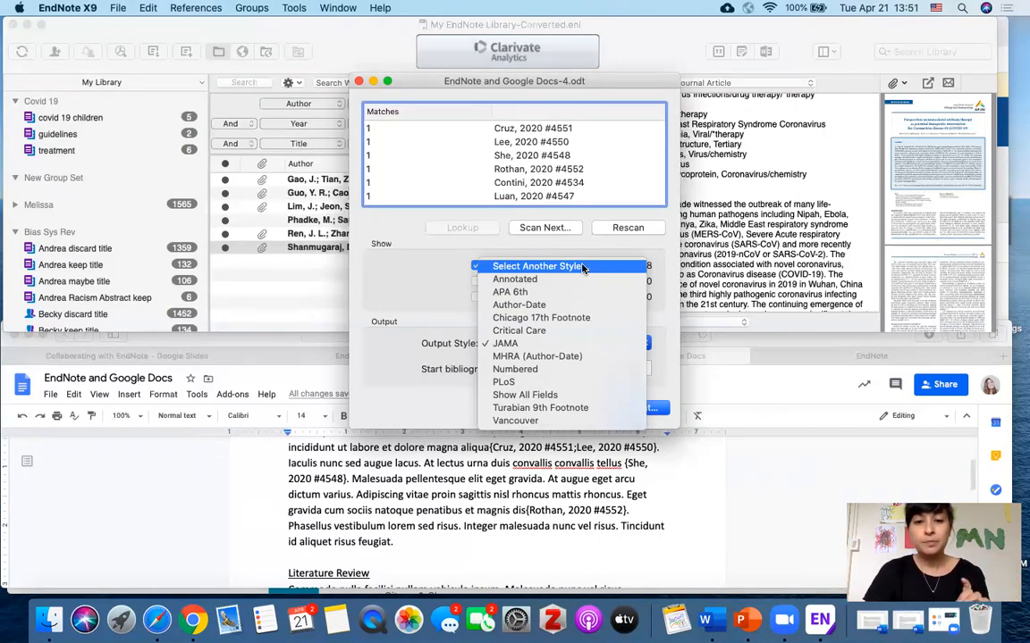
pyautogui.click(521, 347)
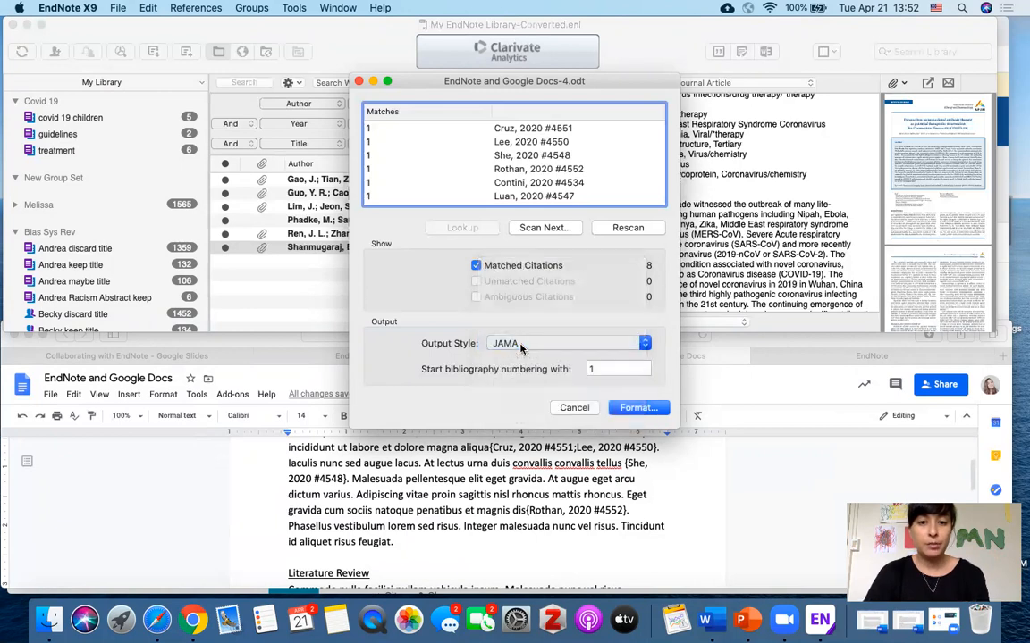
pyautogui.click(604, 369)
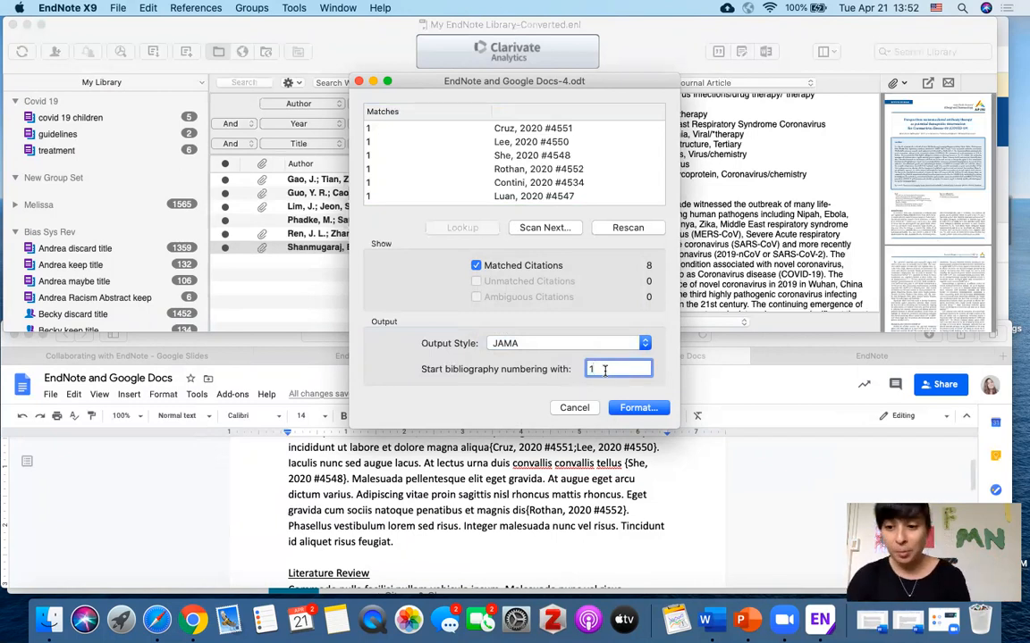
pyautogui.click(638, 407)
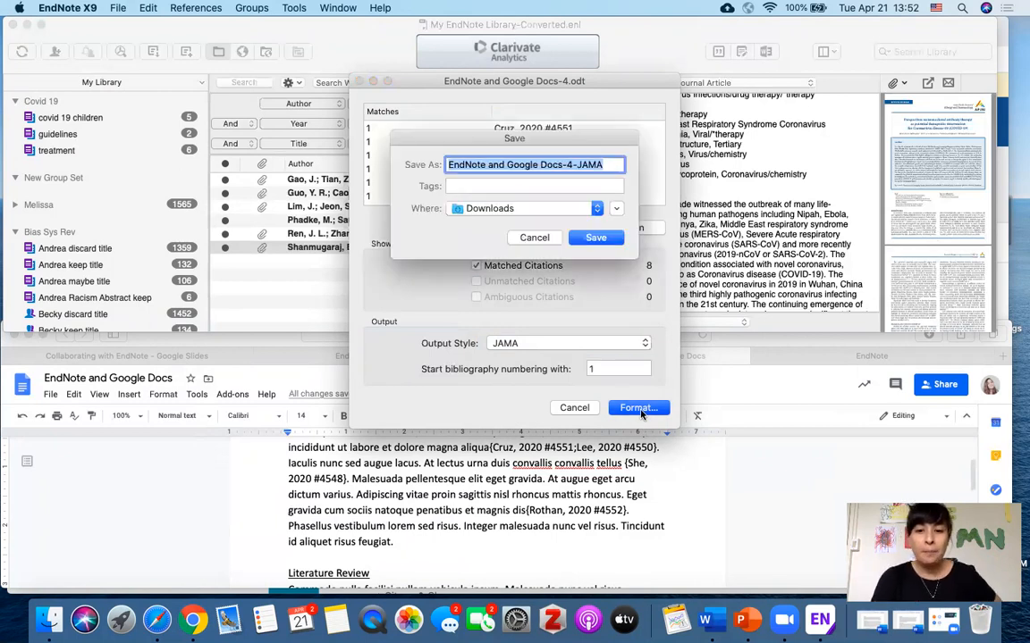
# Step: Save the formatted copy as EndNote and Google Docs-4-JAMA in Downloads and open that folder
pyautogui.click(489, 211)
pyautogui.click(491, 206)
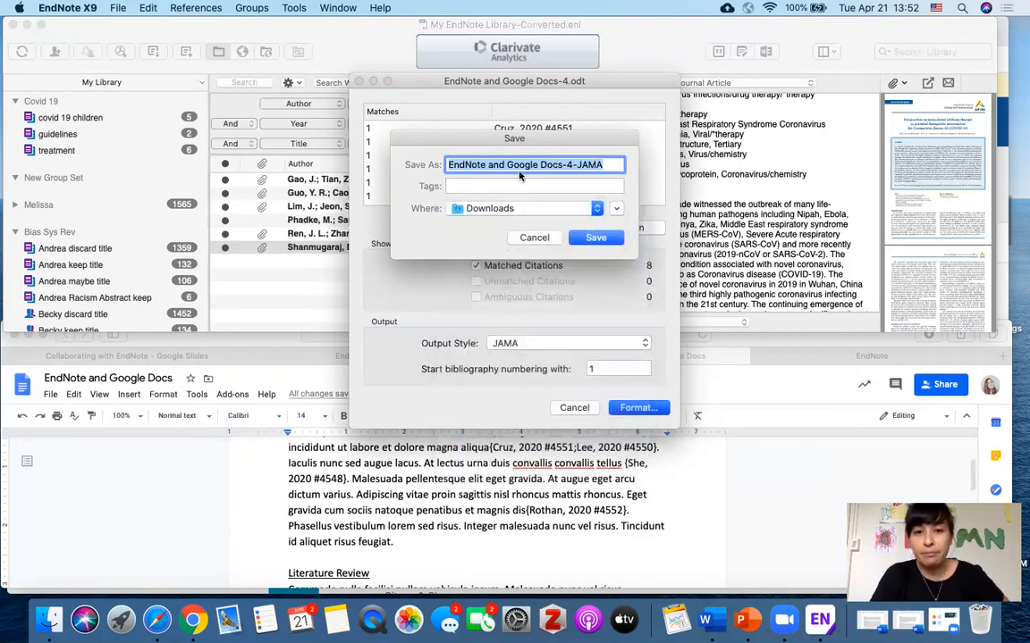
pyautogui.click(593, 238)
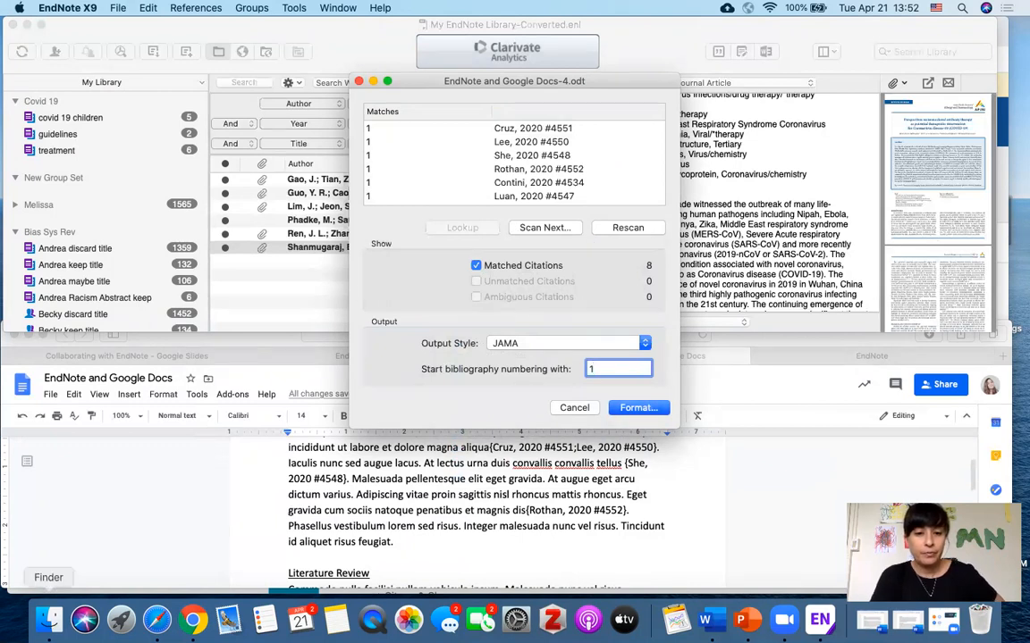
pyautogui.click(49, 618)
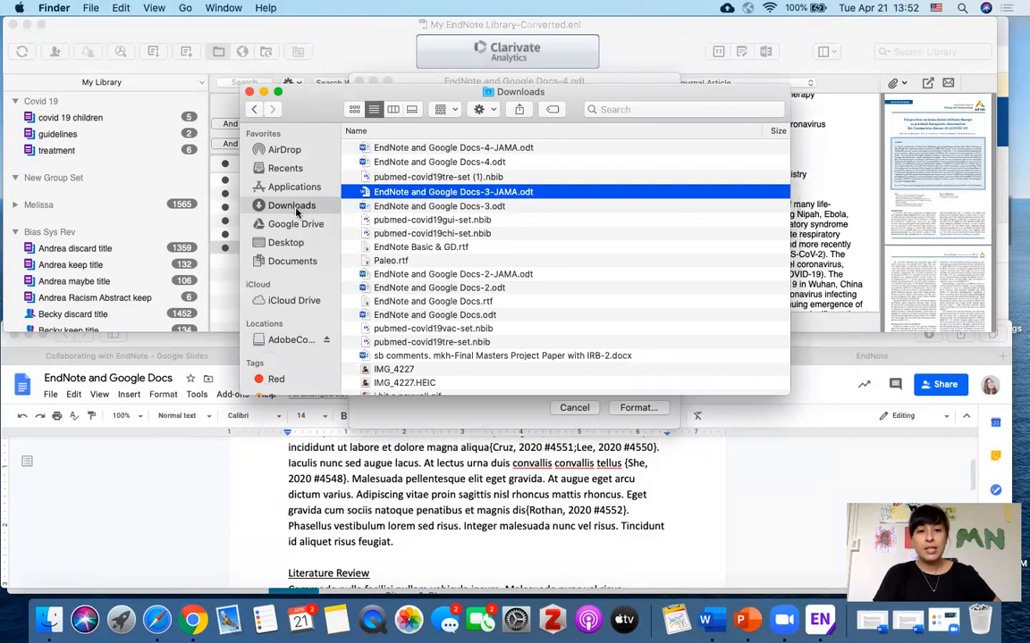
# Step: Open EndNote and Google Docs-4-JAMA.odt in Word and review its numbered citations
pyautogui.click(490, 148)
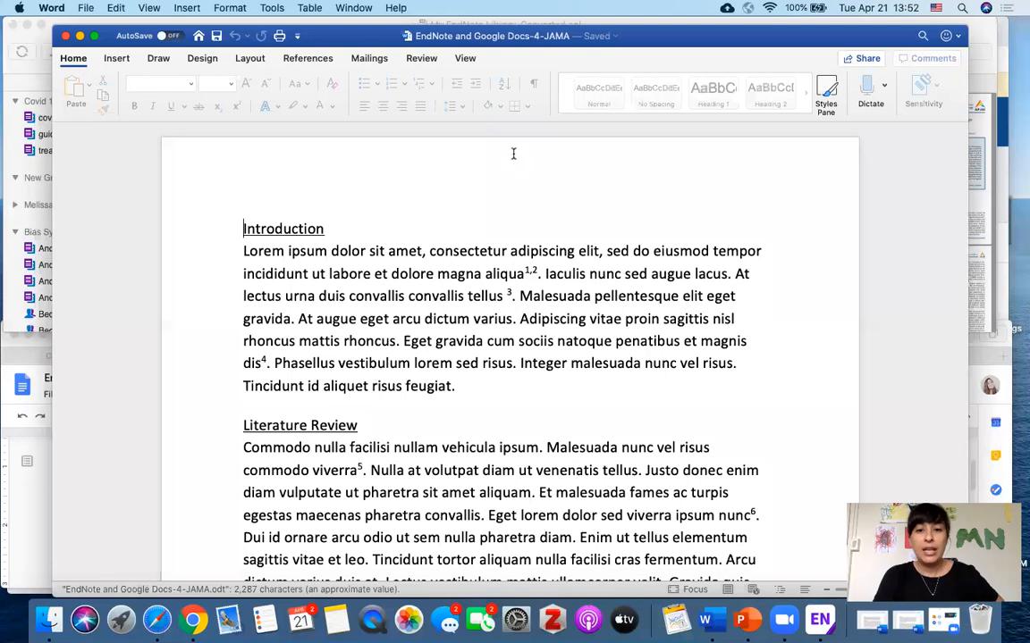
pyautogui.scroll(-3, 432, 367)
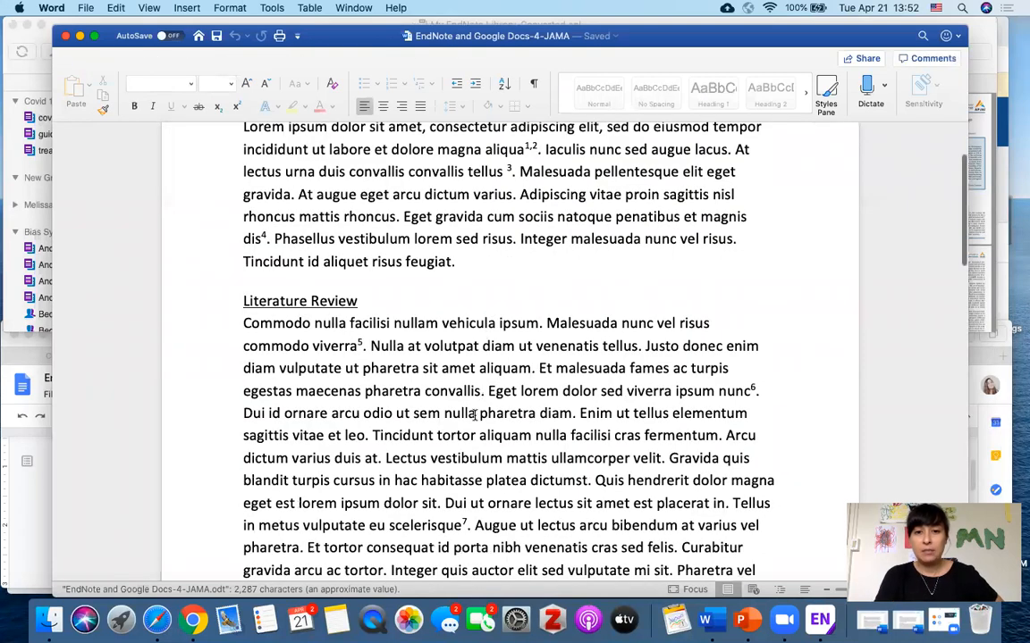
pyautogui.scroll(-15, 474, 413)
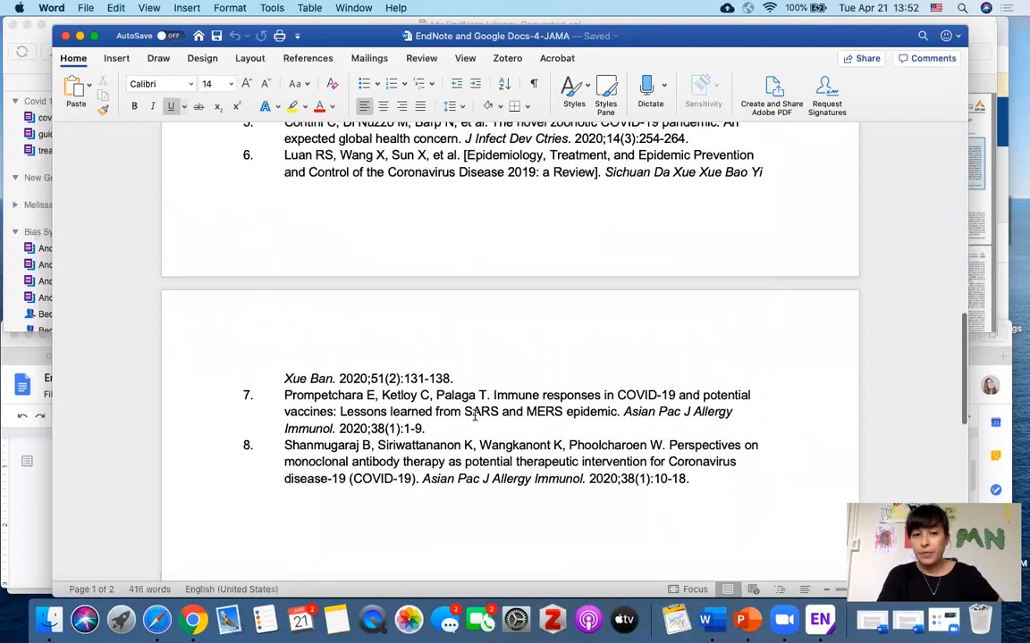
pyautogui.scroll(8, 475, 412)
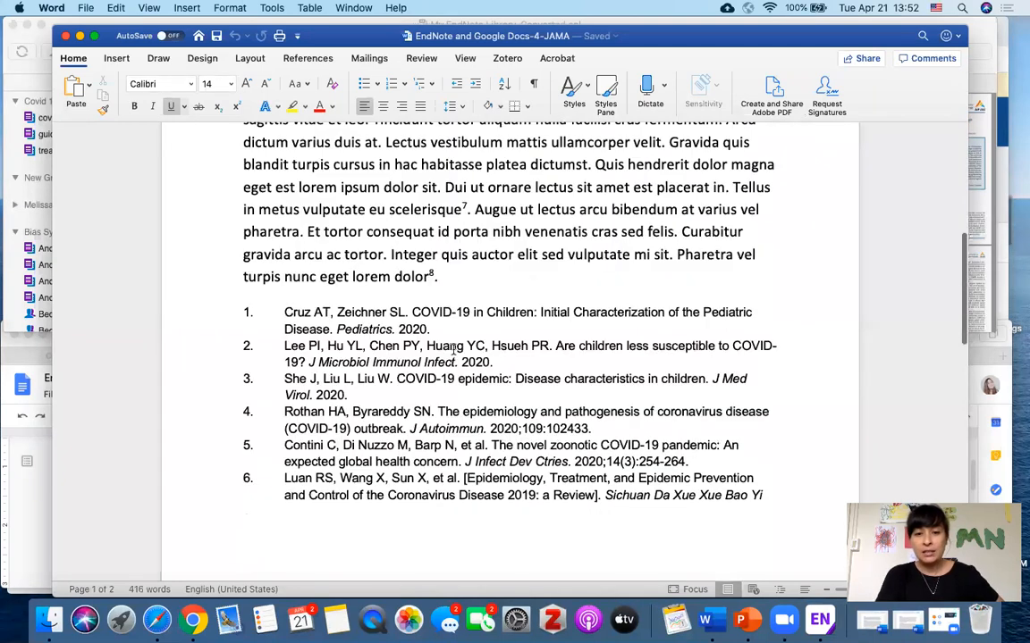
pyautogui.scroll(3, 438, 429)
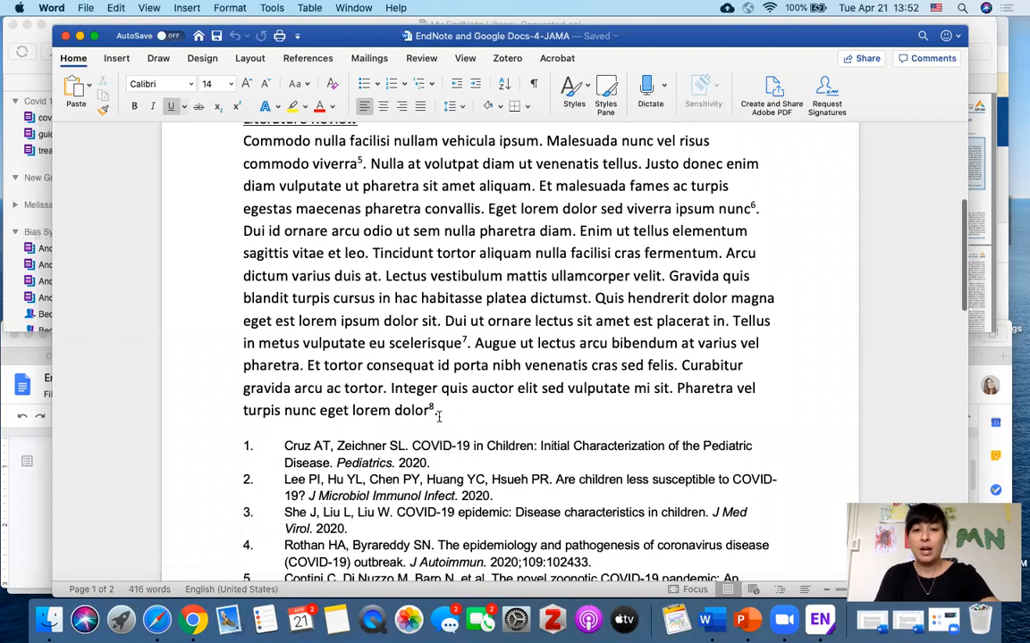
pyautogui.scroll(5, 420, 393)
# Step: Move the periods before the superscript citations after aliqua and tellus, removing the extra space, then check the first reference
pyautogui.click(542, 183)
pyautogui.press('BackSpace')
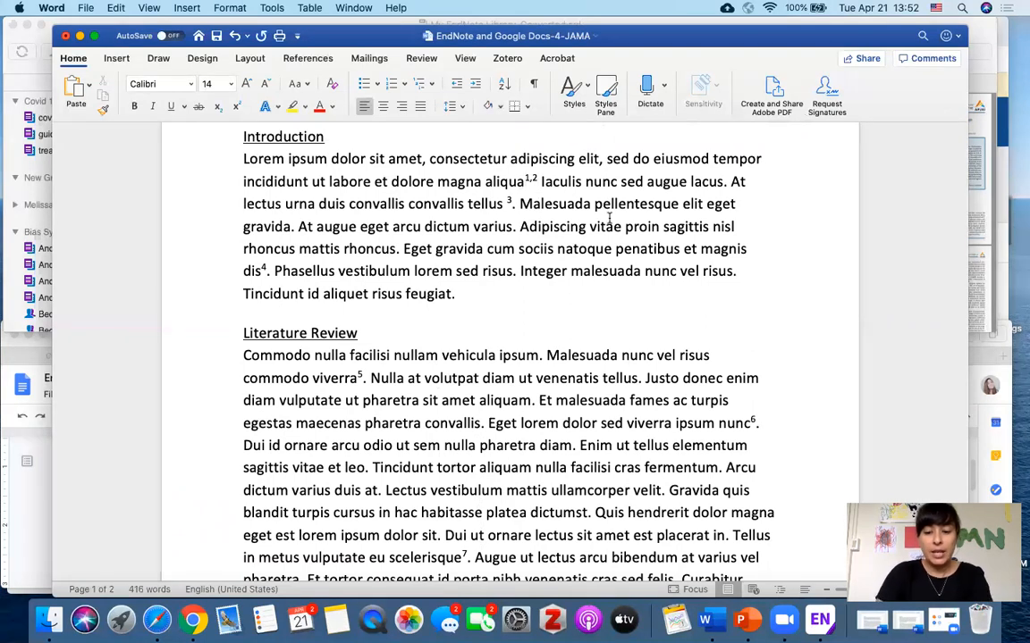
pyautogui.write('.')
pyautogui.click(512, 203)
pyautogui.press('BackSpace')
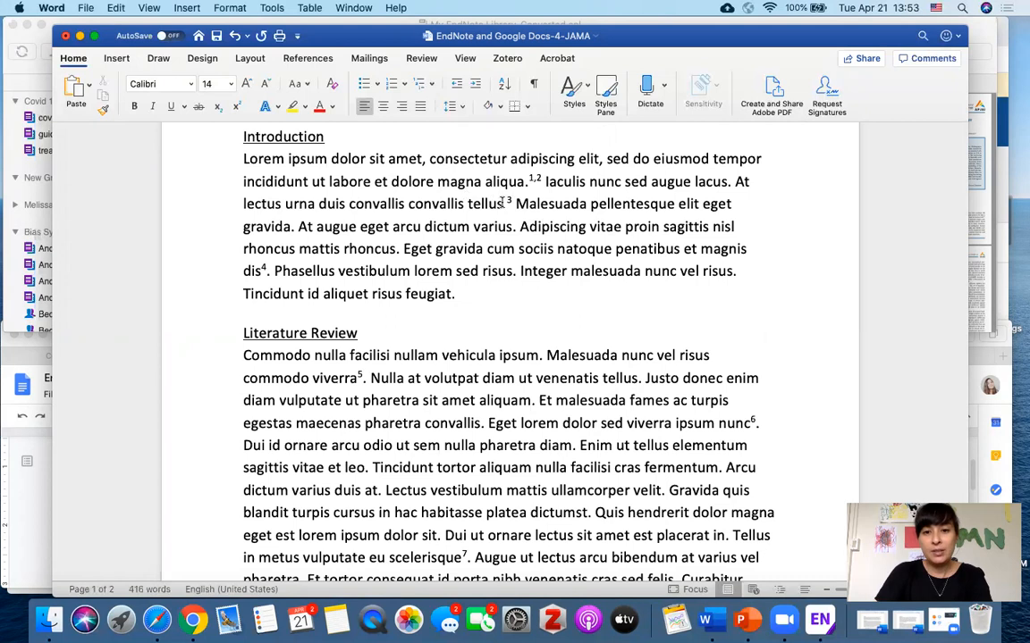
pyautogui.write('.')
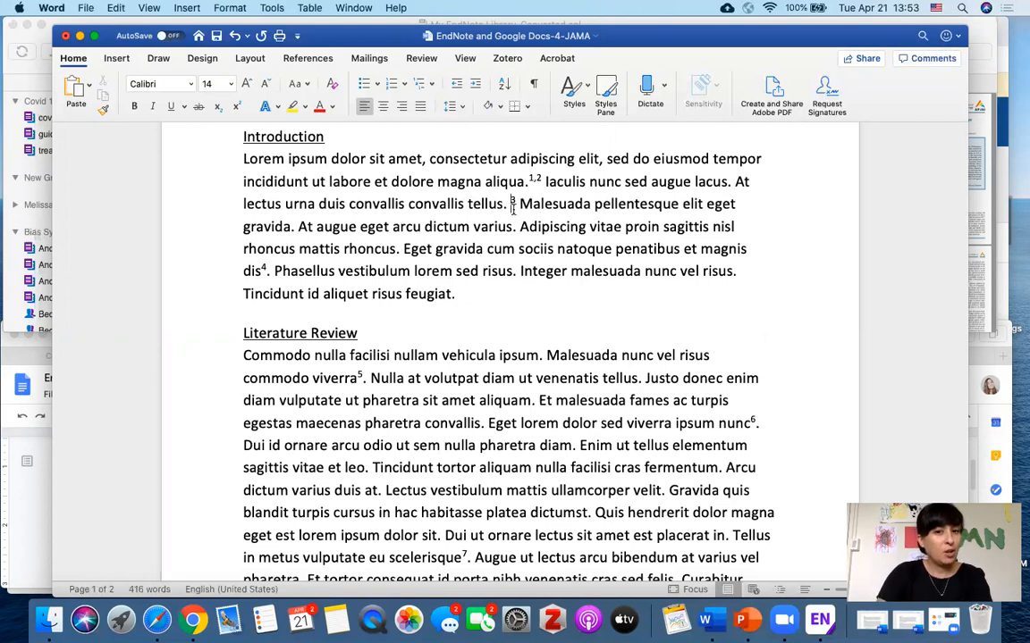
pyautogui.press('BackSpace')
pyautogui.scroll(-2, 481, 275)
pyautogui.scroll(-8, 481, 275)
pyautogui.click(427, 364)
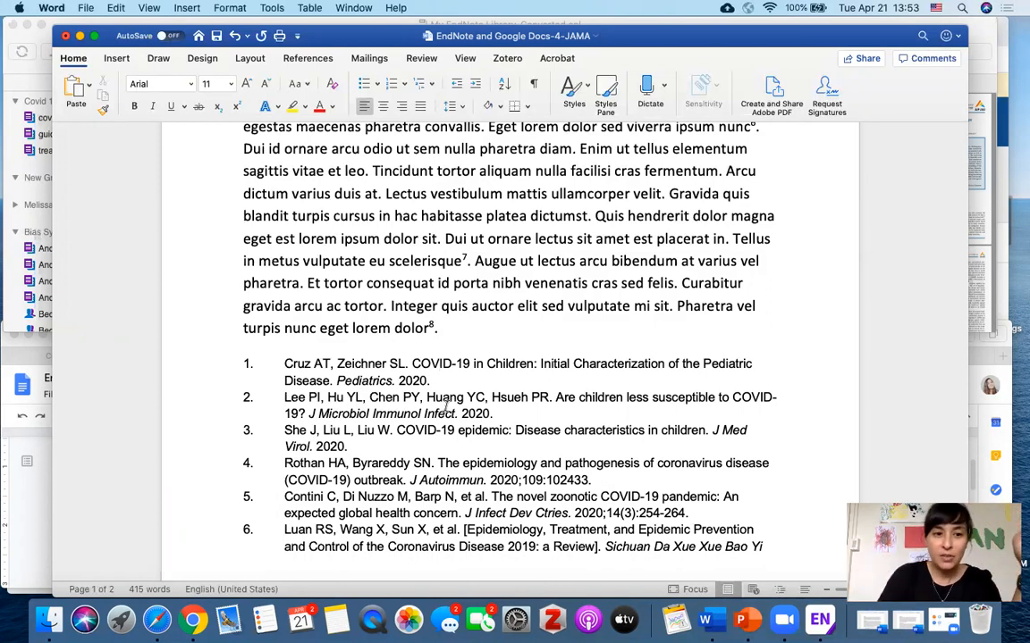
# Step: Review the draft's author-year citations, select #4552 in the Rothan citation, then bring back the Collaborating with EndNote deck
pyautogui.click(17, 482)
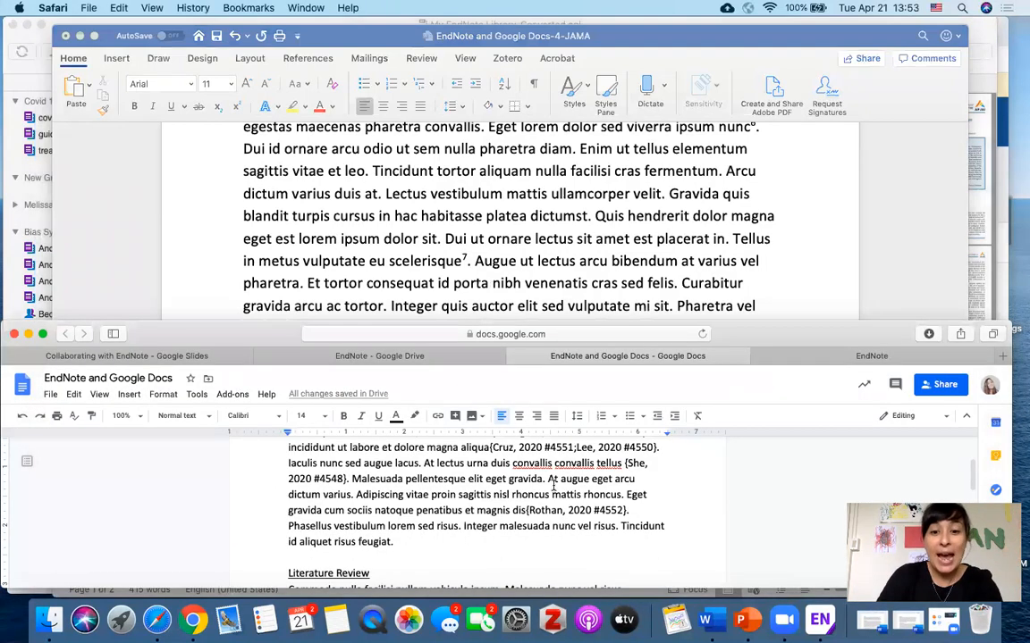
pyautogui.scroll(2, 553, 485)
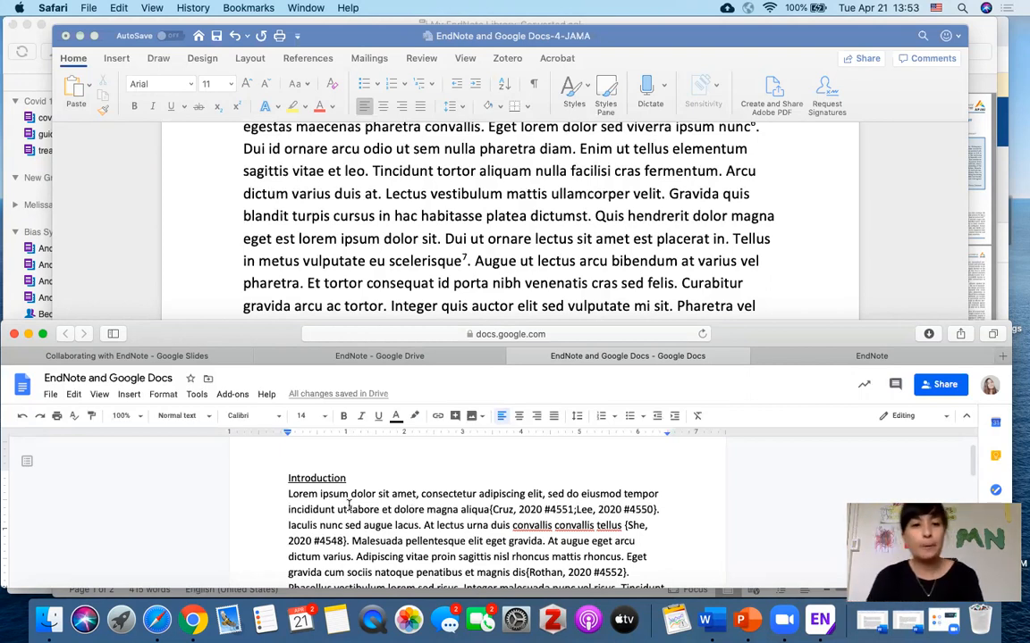
pyautogui.scroll(-5, 452, 460)
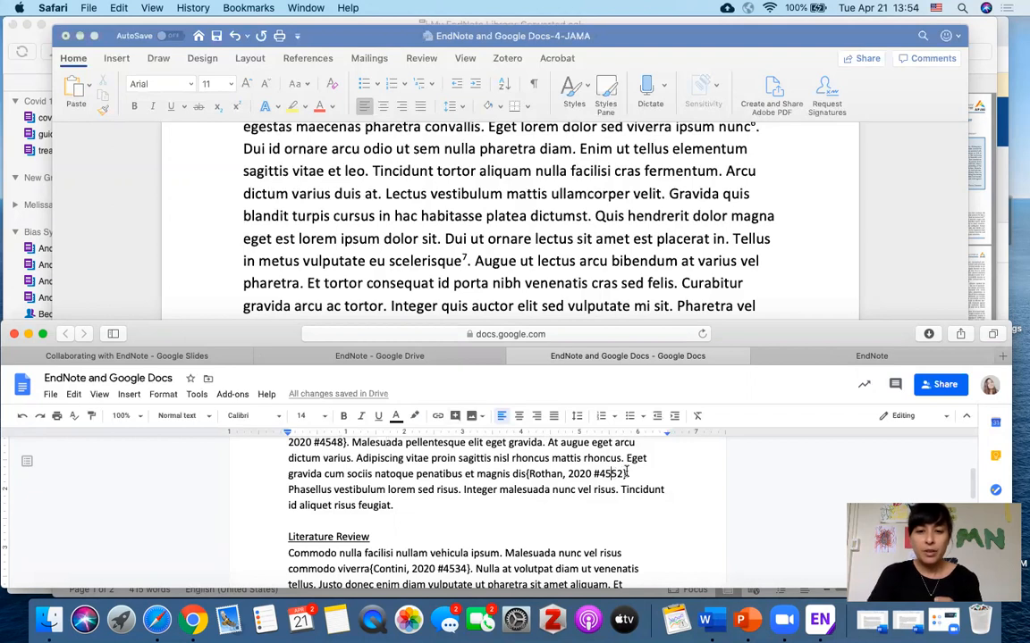
pyautogui.moveTo(623, 473); pyautogui.dragTo(594, 472)
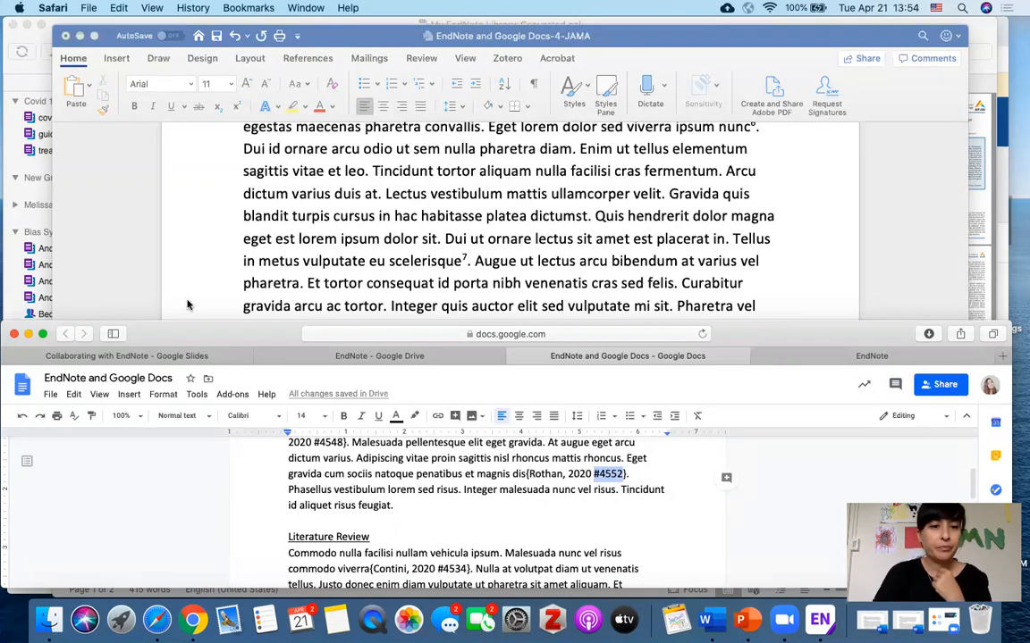
pyautogui.click(126, 356)
pyautogui.moveTo(197, 322); pyautogui.dragTo(223, 108)
# Step: Step through slides 31 and 35–39 to the CWYW slide on finding the EndNote X9 toolbar in Word
pyautogui.click(58, 417)
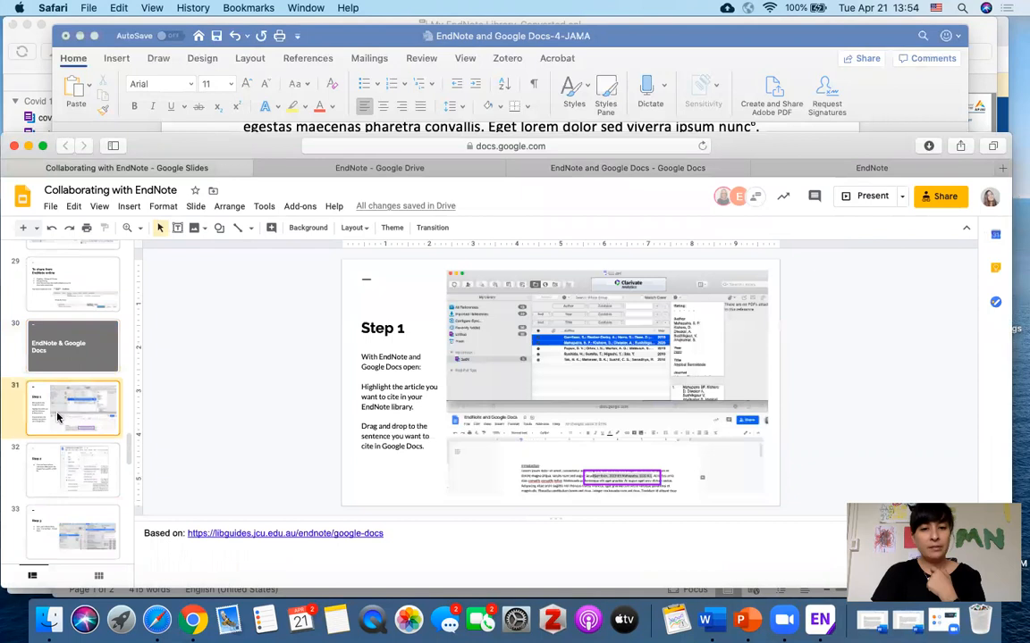
pyautogui.scroll(-6, 57, 417)
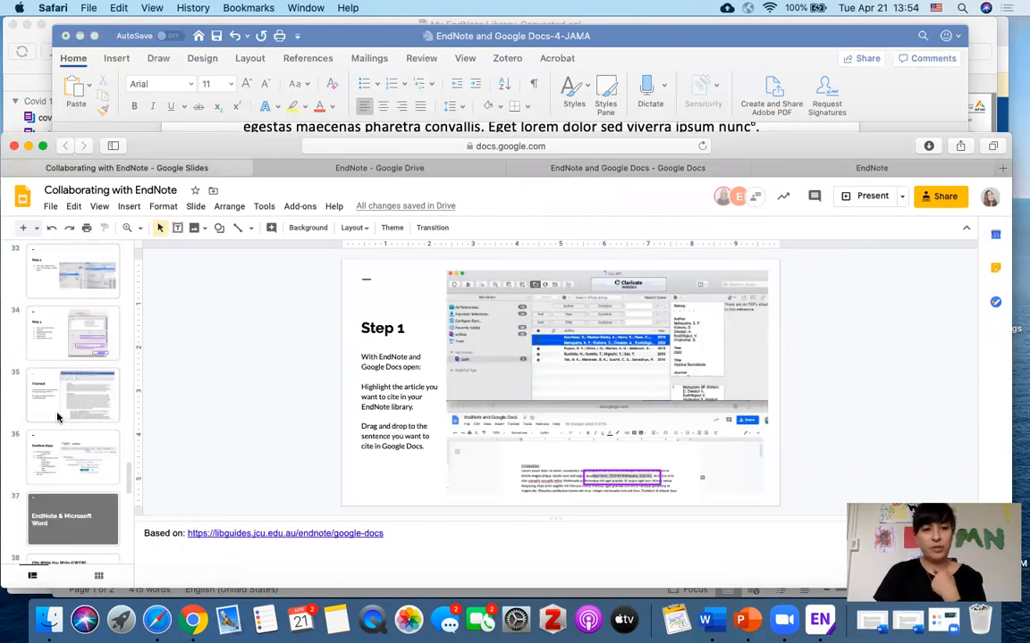
pyautogui.click(57, 417)
pyautogui.click(57, 472)
pyautogui.scroll(-2, 57, 478)
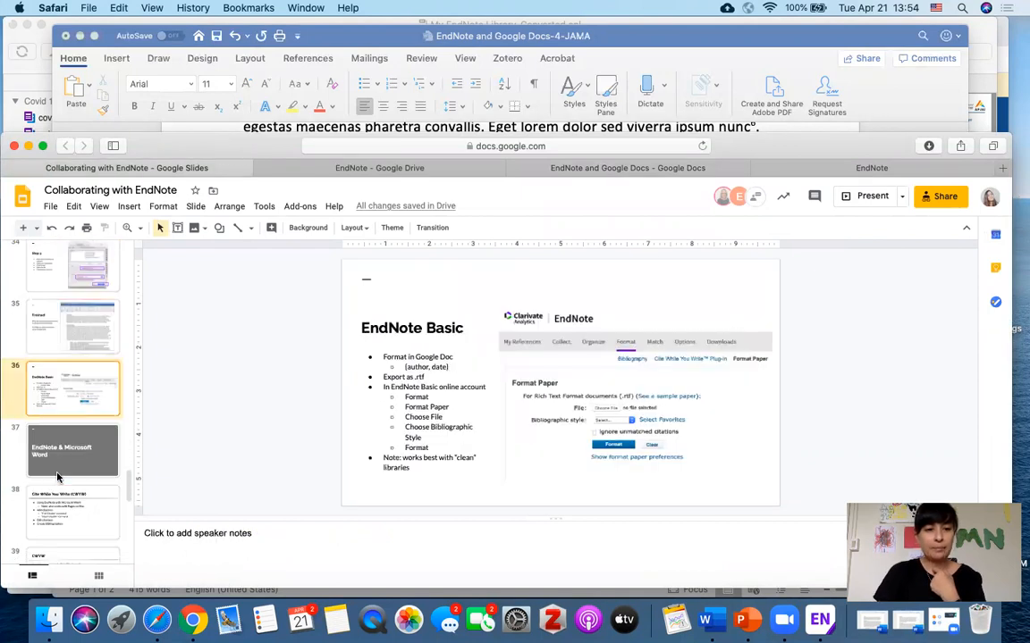
pyautogui.click(45, 412)
pyautogui.scroll(-3, 47, 429)
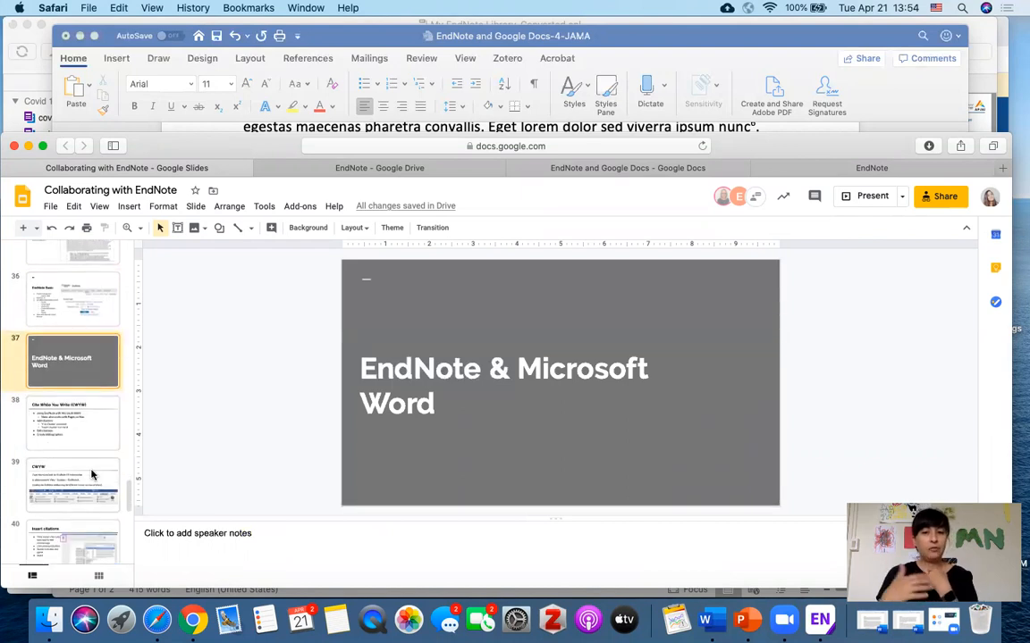
pyautogui.click(61, 432)
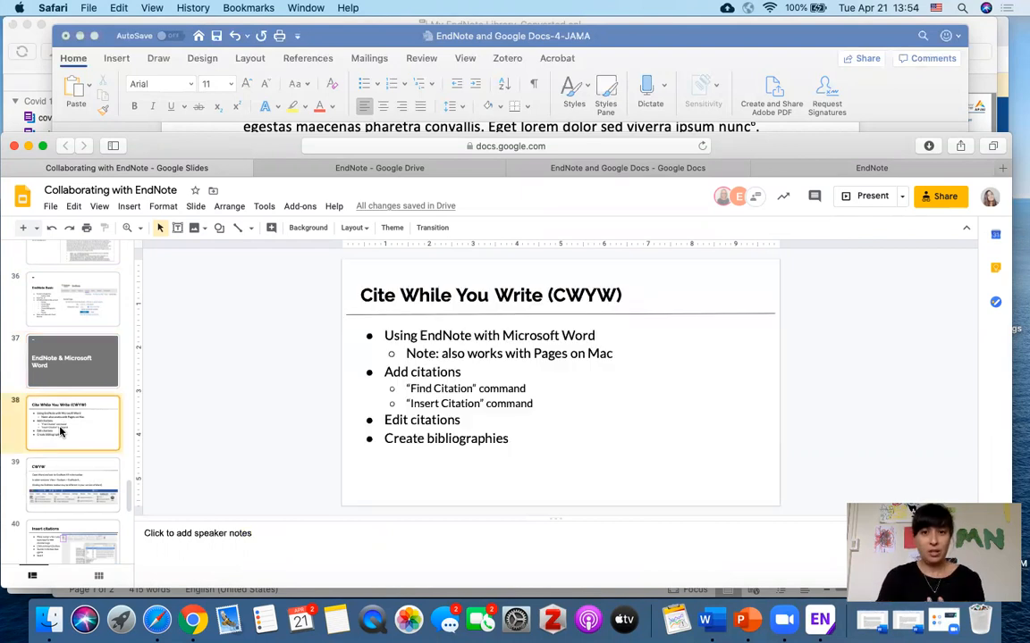
pyautogui.click(56, 472)
pyautogui.scroll(-1, 53, 487)
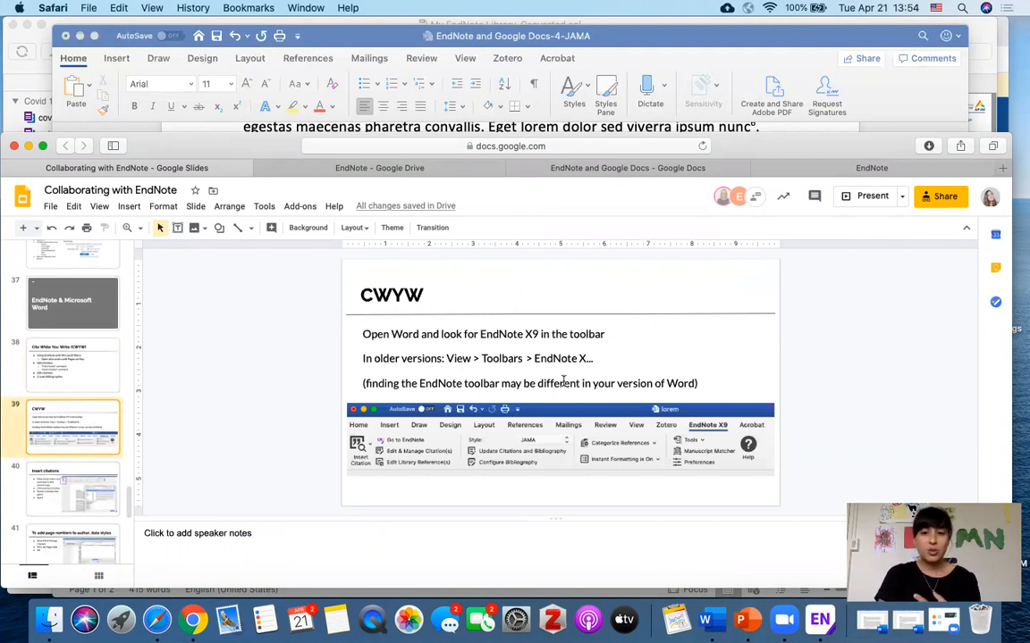
pyautogui.scroll(3, 557, 376)
pyautogui.scroll(2, 557, 376)
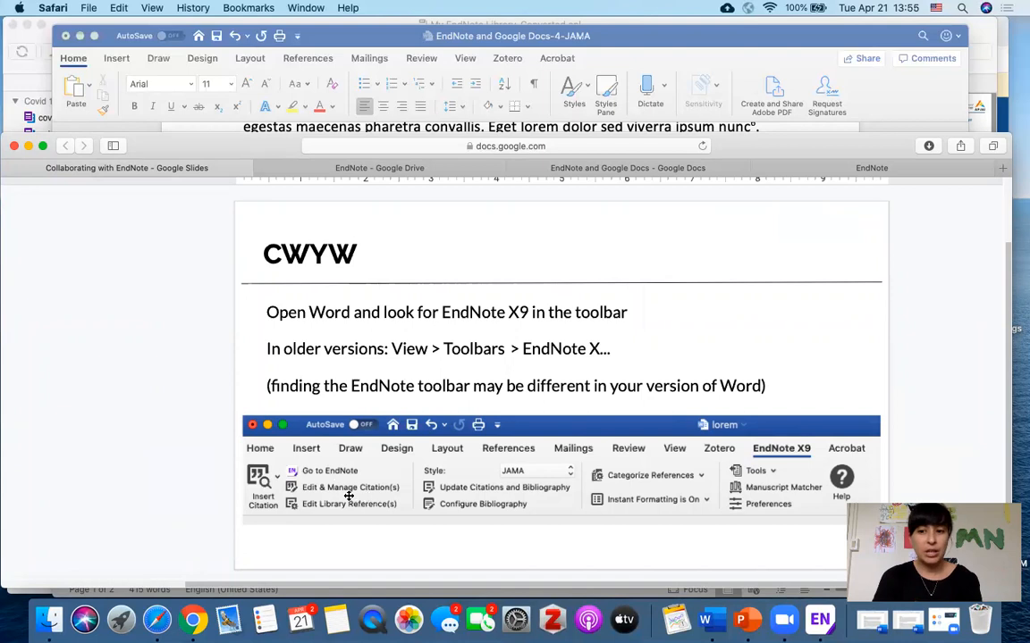
# Step: Advance past the Insert citations, page numbers and Summary slides to the final It's worth it slide
pyautogui.press('Down')
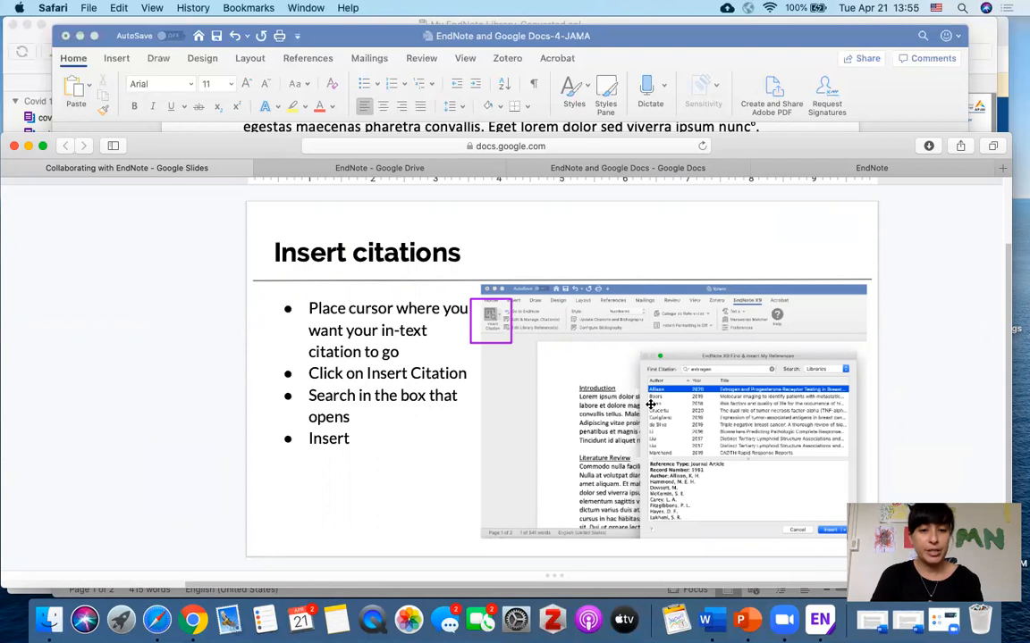
pyautogui.press('Down')
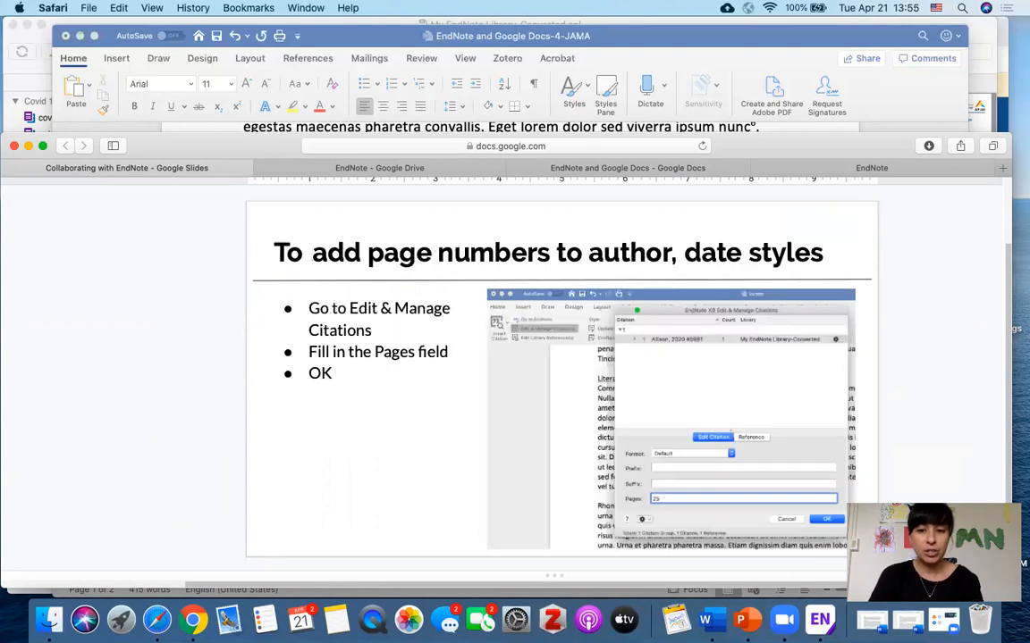
pyautogui.press('Down')
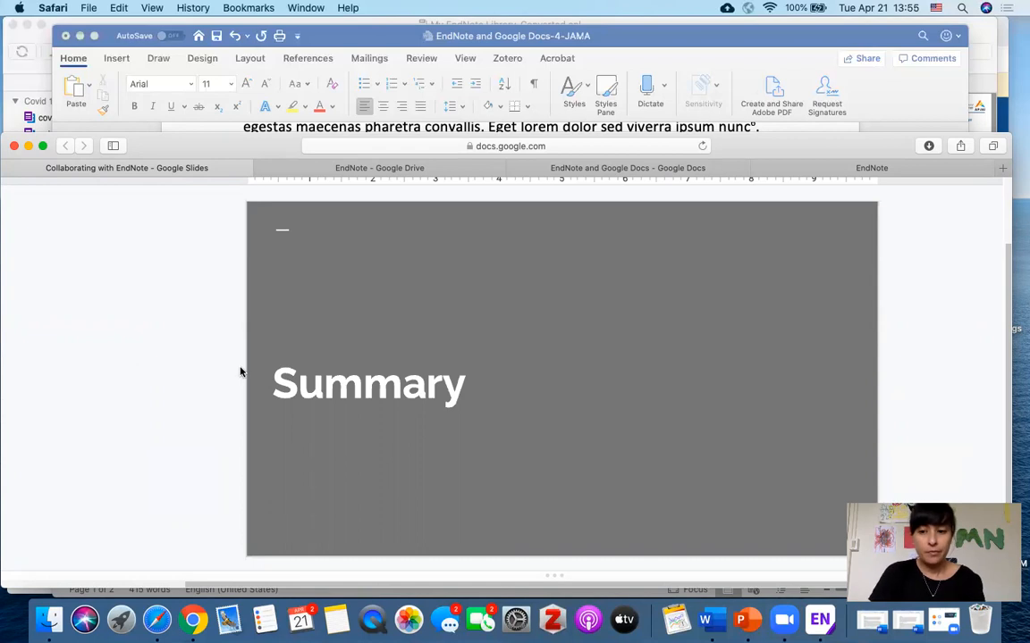
pyautogui.press('Down')
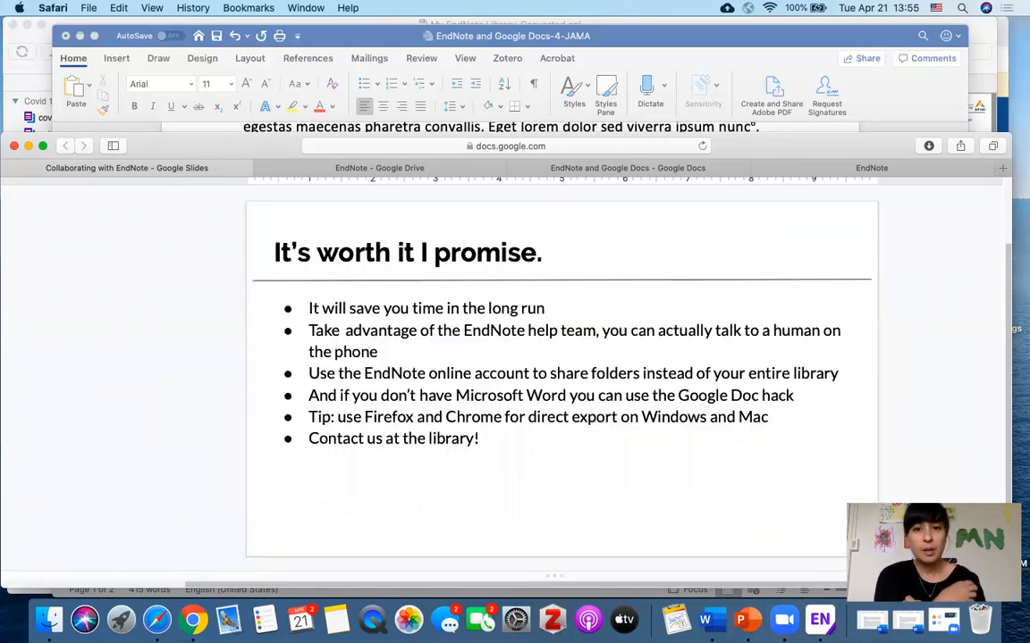